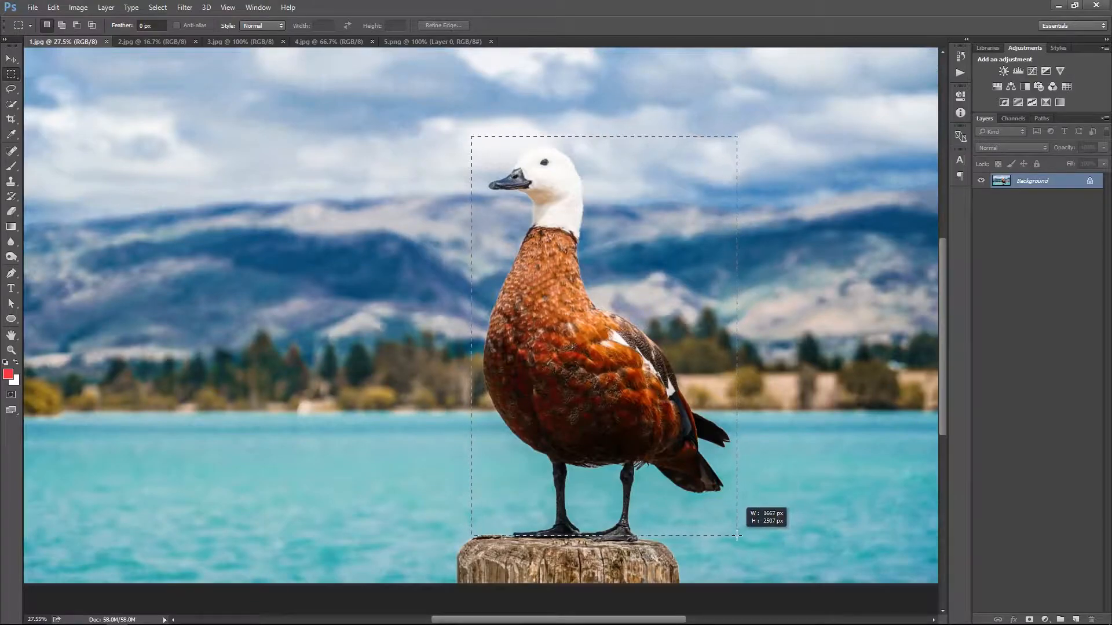
Select the whole duck with a rectangular marquee and replace it with a Content-Aware fill
left_click_drag(734, 537, 734, 537)
left_click(52, 7)
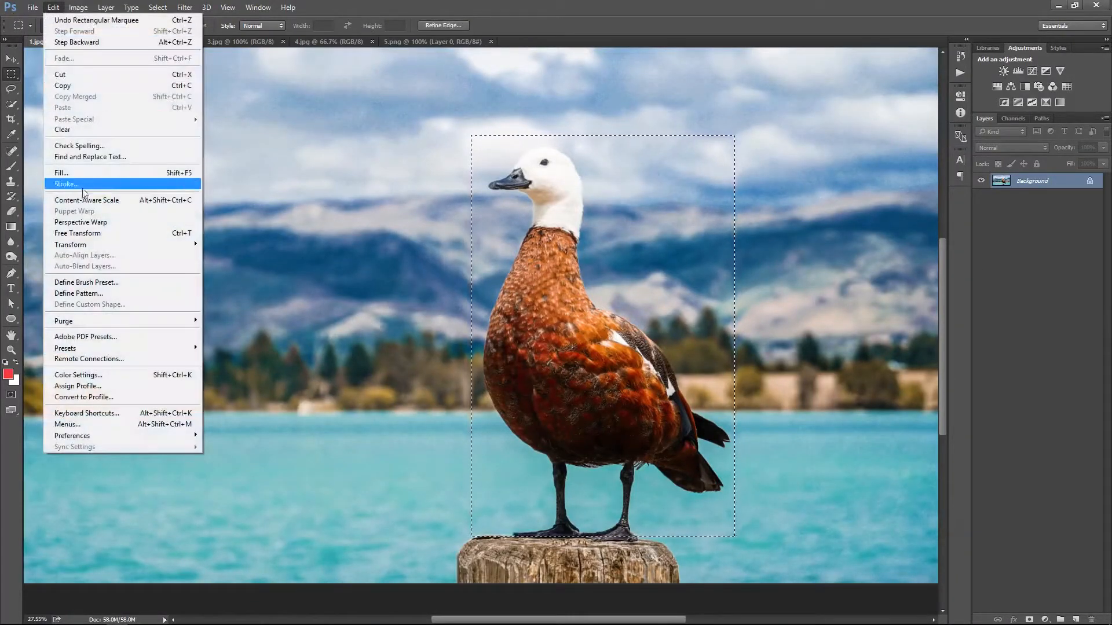
left_click(64, 185)
left_click(563, 178)
left_click(546, 219)
left_click(635, 178)
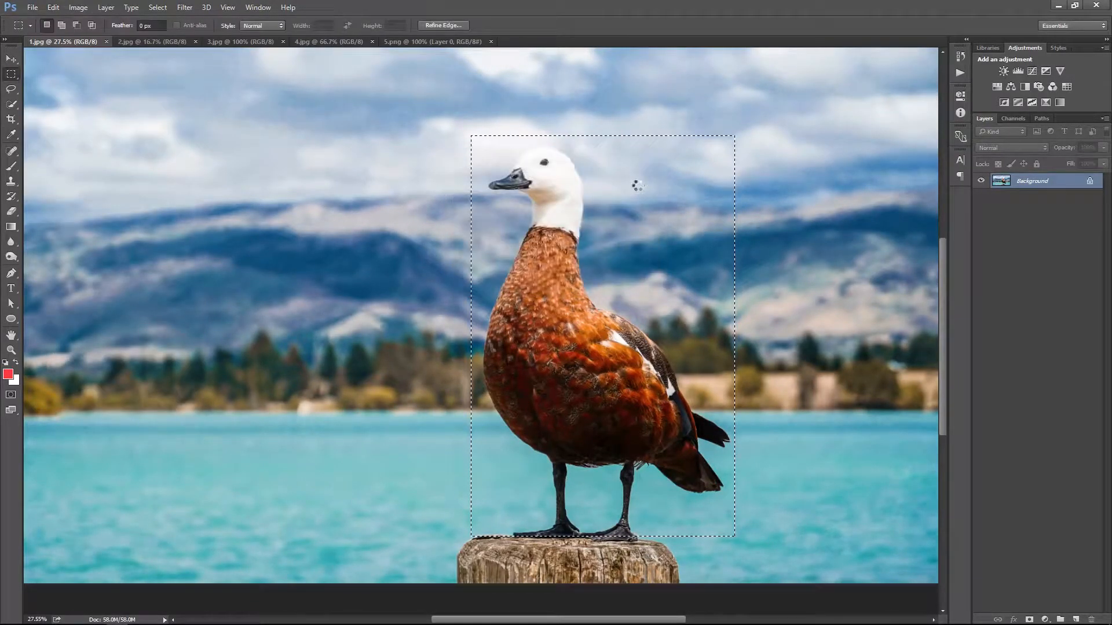
key("ctrl+minus")
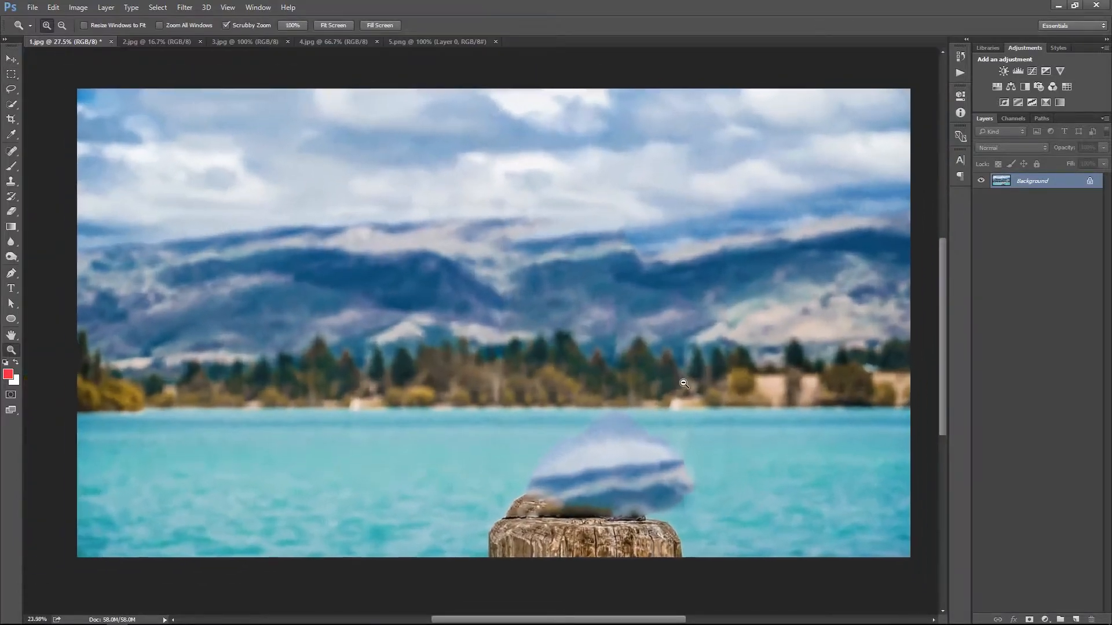
Select the leftover blurred patch between the shoreline and the post and fill it with Content-Aware
left_click(60, 7)
left_click(521, 415)
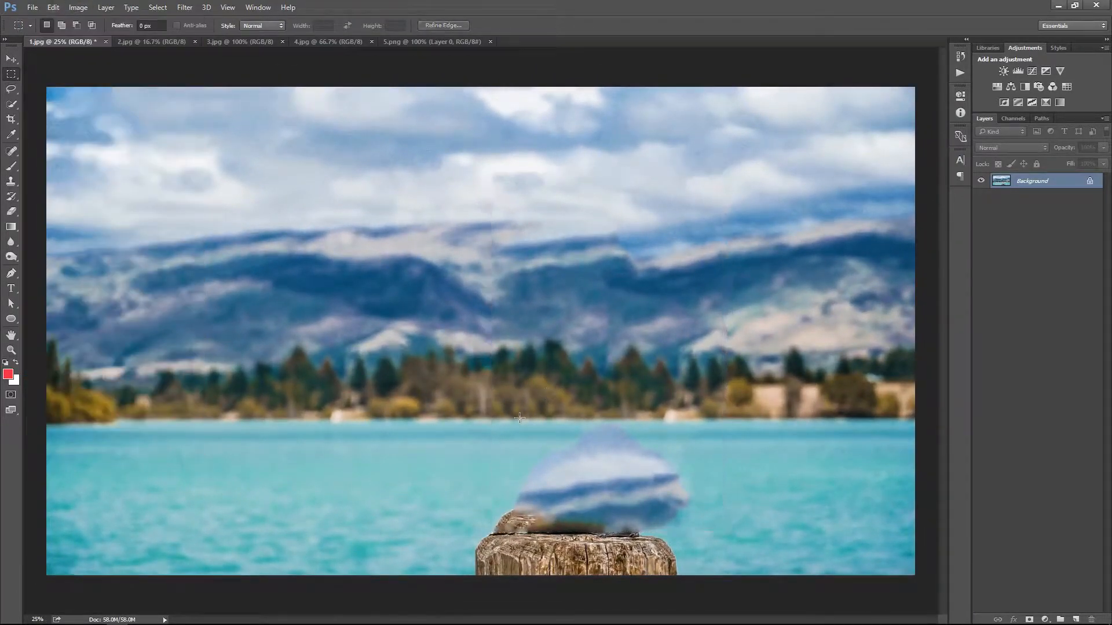
left_click_drag(675, 526, 692, 533)
left_click(53, 7)
left_click(59, 172)
left_click(632, 176)
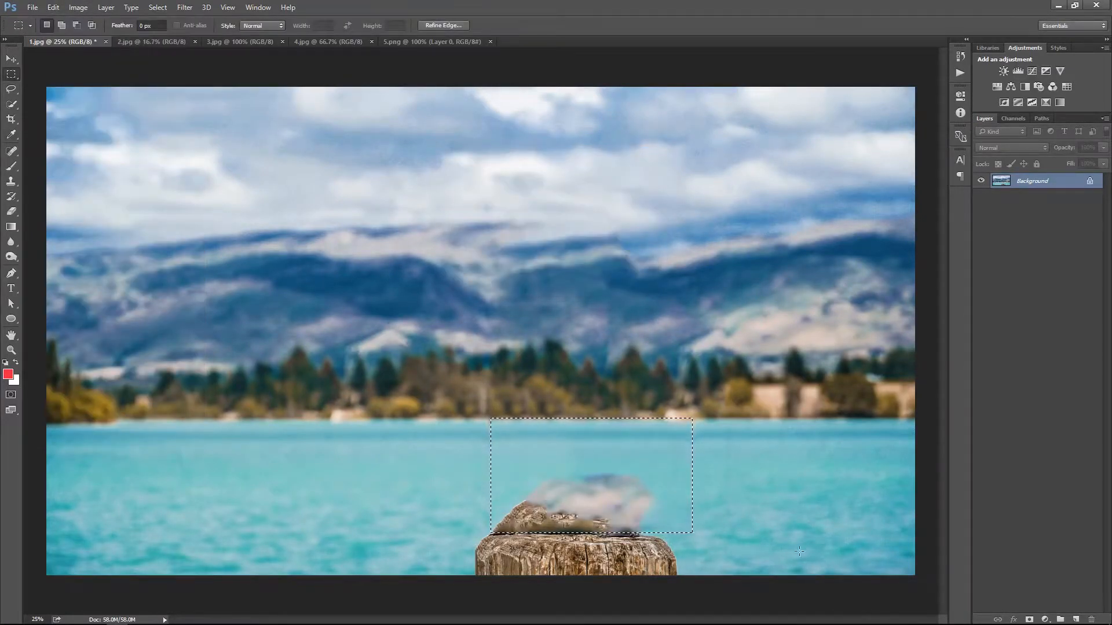
Select the smaller remnant sitting directly on the wooden post and apply another Content-Aware fill
scroll(740, 555, "up", 2)
left_click_drag(669, 497, 637, 490)
left_click(53, 7)
left_click(85, 177)
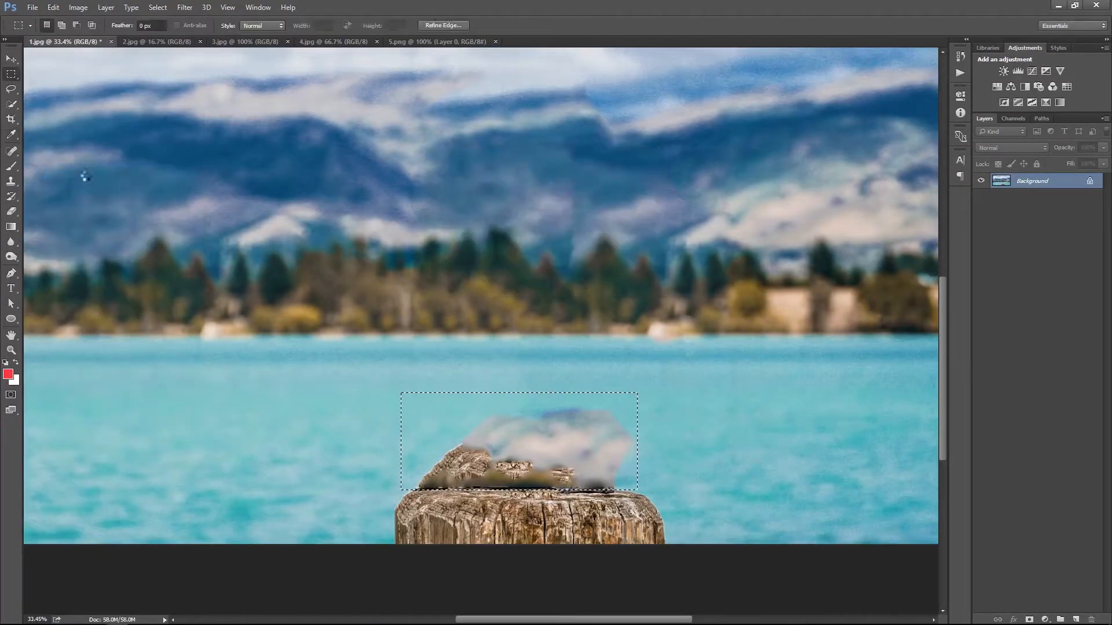
Copy a rectangle of clear water to a new layer and transform it to cover the remnant above the post
mouse_move(148, 399)
left_mouse_down()
mouse_move(376, 505)
mouse_move(385, 495)
mouse_move(373, 497)
mouse_move(502, 459)
mouse_move(648, 467)
mouse_move(649, 451)
mouse_move(651, 463)
mouse_move(690, 438)
left_mouse_up()
key("ctrl+j")
key("v")
key("ctrl+t")
left_click_drag(518, 384, 519, 368)
key("Return")
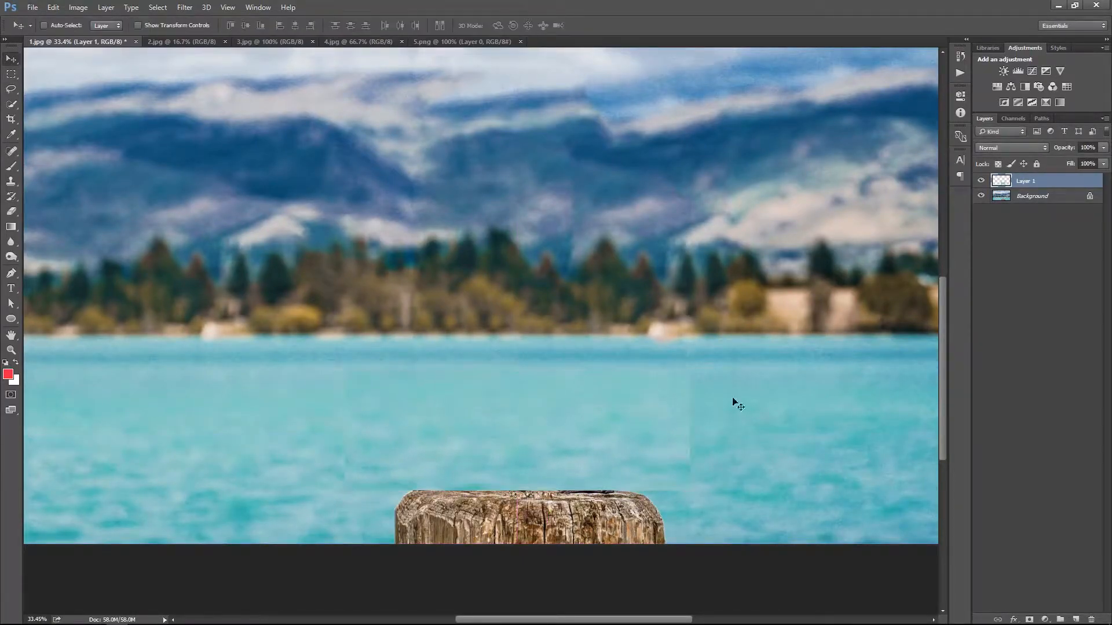
Add a mask to the water layer and fade its edges into the lake with black-to-transparent gradients
left_click(1030, 620)
key("g")
key("d")
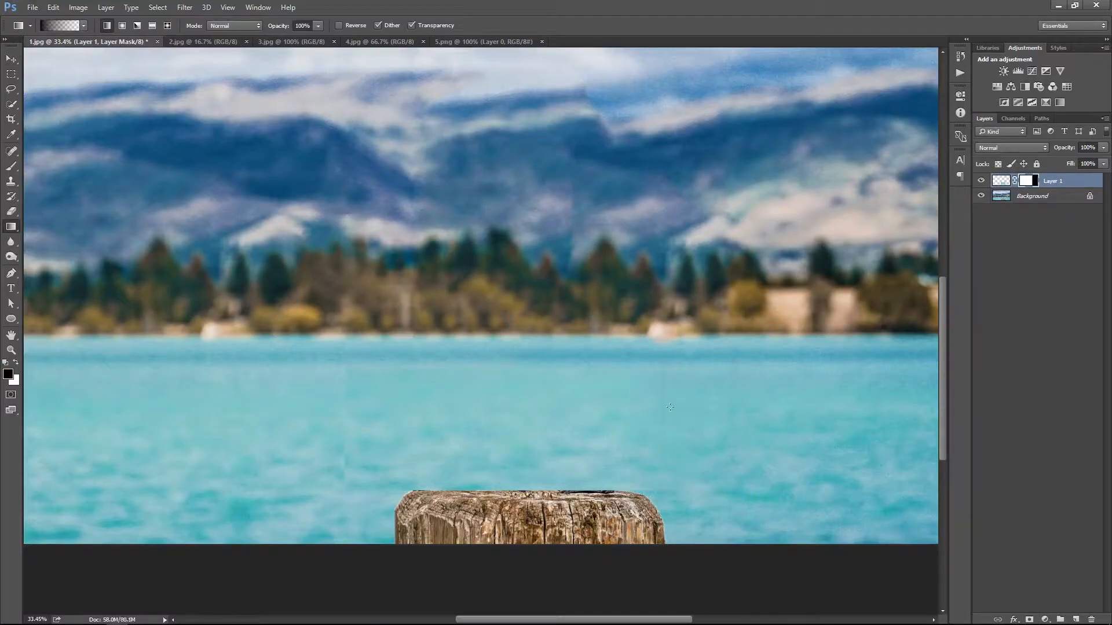
right_click(519, 360)
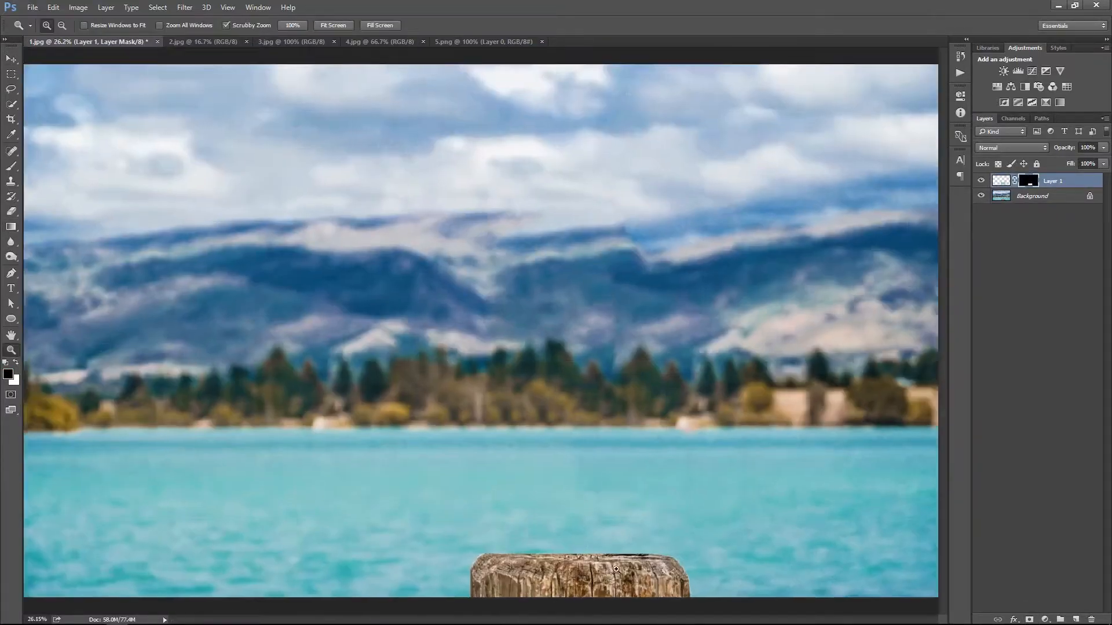
Outline the leftovers along the post's top with the Pen tool and load the path as a selection on a new layer above Background
scroll(565, 455, "up", 3)
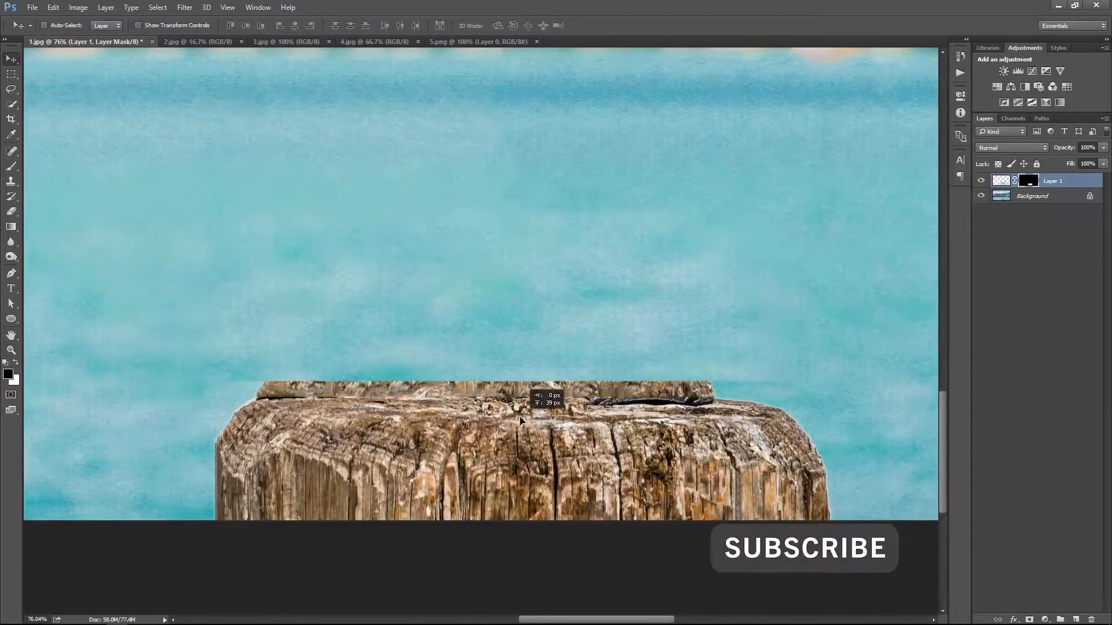
key("p")
left_click(276, 400)
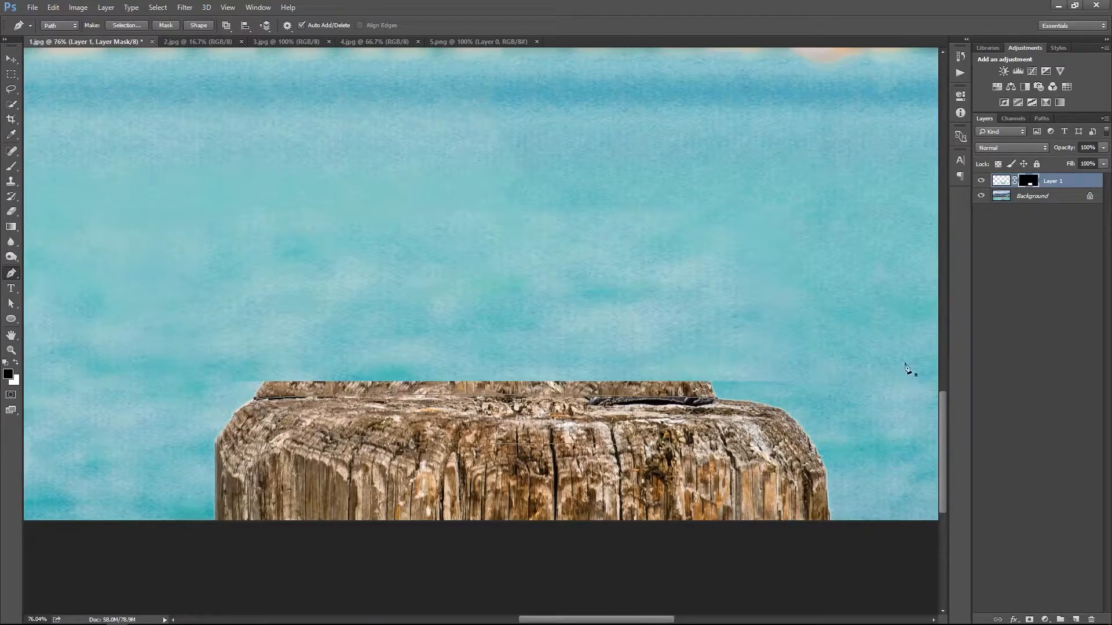
left_click(1020, 217)
left_click(1075, 619)
key("ctrl+Return")
Clone wood texture over the dark leftovers along the post's top with the Clone Stamp at 41% opacity
left_click(11, 181)
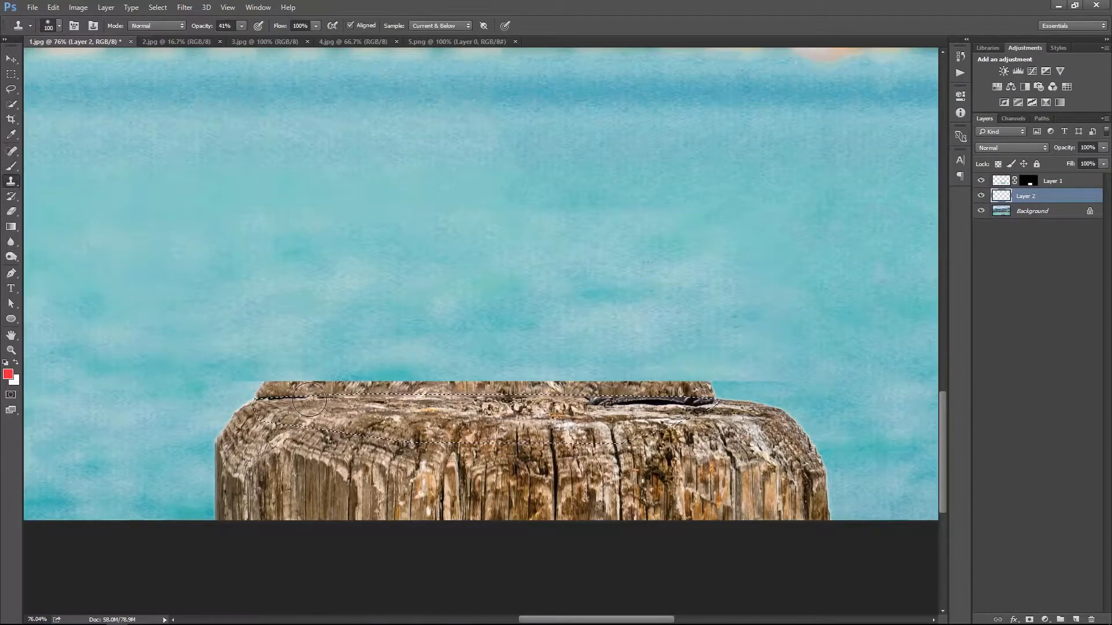
mouse_move(281, 395)
left_mouse_down()
mouse_move(727, 395)
mouse_move(722, 410)
mouse_move(630, 391)
left_mouse_up()
left_click(645, 423, "alt")
mouse_move(702, 394)
left_mouse_down()
mouse_move(557, 387)
mouse_move(728, 392)
mouse_move(602, 402)
left_mouse_up()
Lower the water patch onto the post's top edge, clear the selection and place Layer 1 beneath Layer 2
key("v")
left_click(644, 342, "ctrl")
left_click_drag(644, 342, 644, 354)
key("ctrl+d")
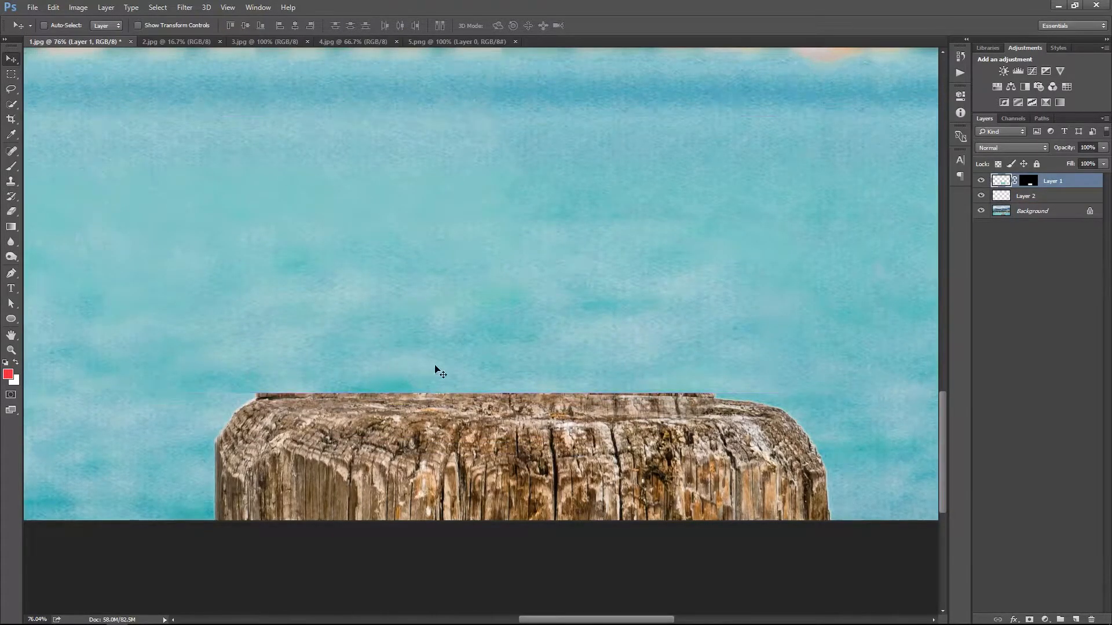
key("ctrl+bracketleft")
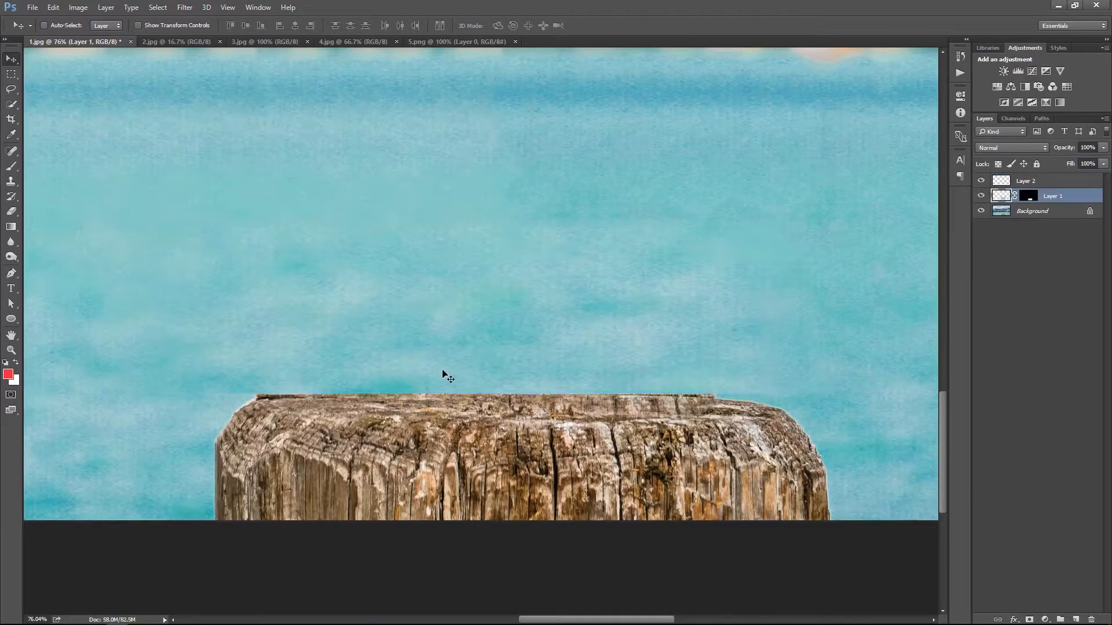
Adjust Layer 1's mask with black-to-transparent gradients so the water patch blends along the post's top edge
left_click(1029, 196, "ctrl")
key("ctrl+d")
left_click(981, 196)
left_click(981, 196)
left_click_drag(502, 377, 494, 398)
key("g")
key("ctrl+z")
left_click(1028, 198)
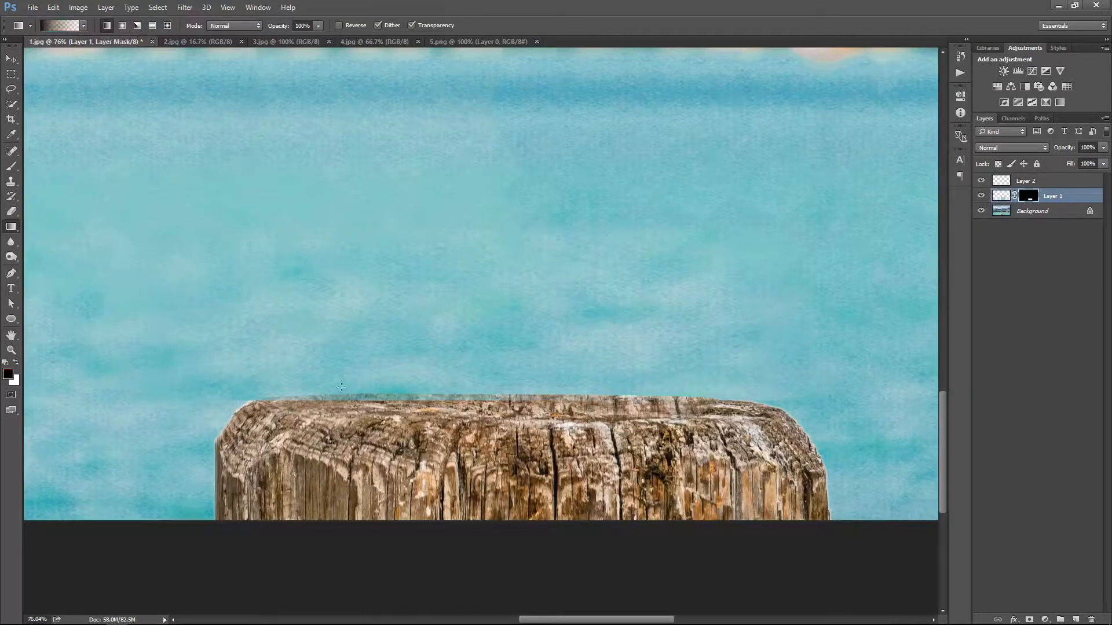
key("ctrl+z")
key("v")
On Layer 2, outline a thin strip along the post's upper edge and clone over it with a size 50 Clone Stamp
left_click(1023, 182)
key("p")
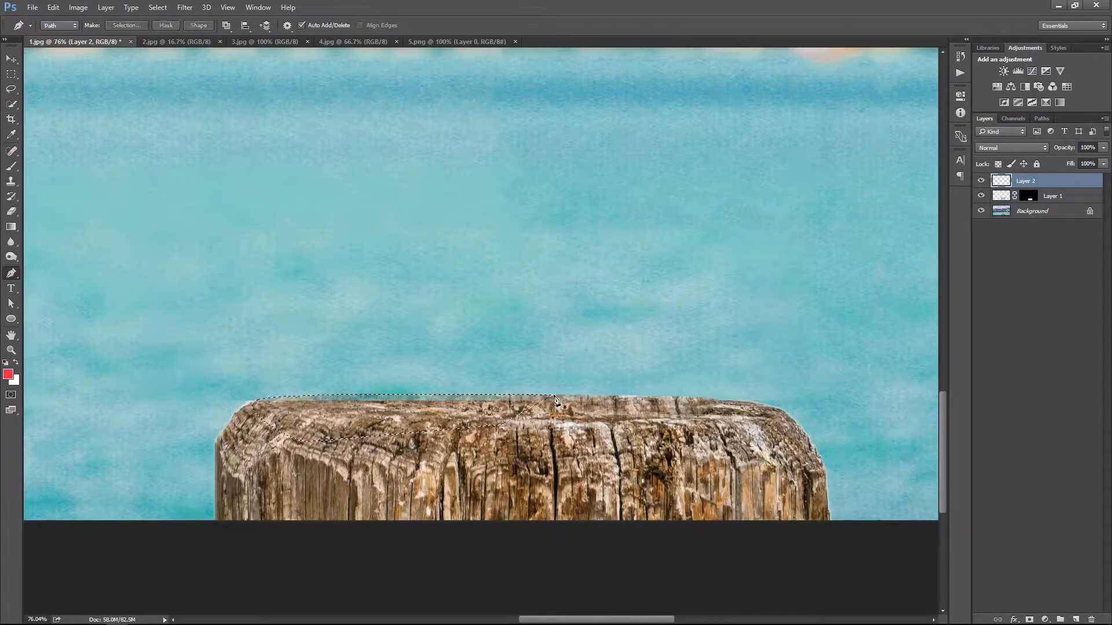
key("s")
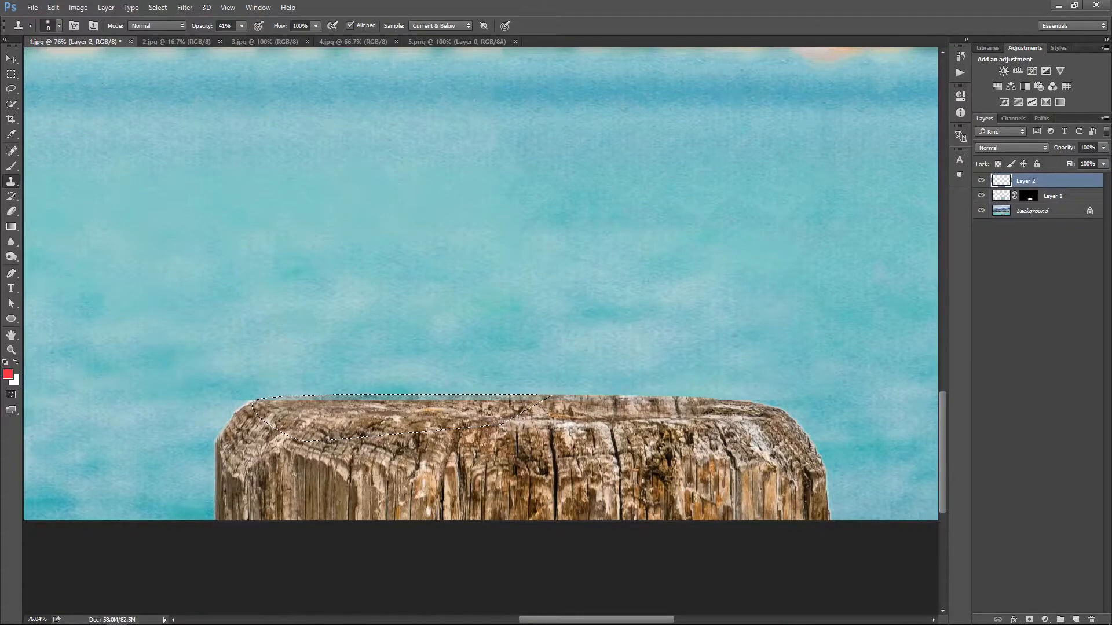
key("bracketright")
key("bracketright")
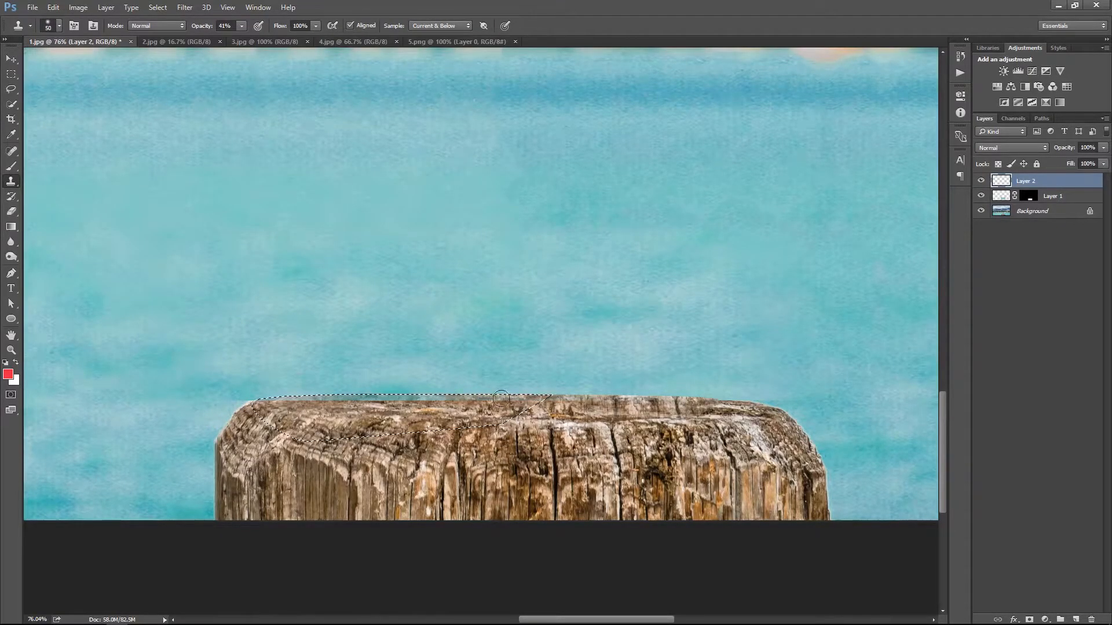
right_click(648, 355)
left_click(658, 360)
Merge the retouching layers into the Background
left_click(1055, 218, "shift")
key("ctrl+w")
key("Escape")
key("ctrl+e")
Touch up the post's upper-left corner and edge with the Clone Stamp on the merged Background
key("ctrl+0")
key("ctrl+space")
left_click_drag(632, 558, 565, 383)
key("ctrl+0")
key("ctrl+space")
mouse_move(465, 550)
left_mouse_down()
mouse_move(541, 568)
mouse_move(509, 566)
left_mouse_up()
key("s")
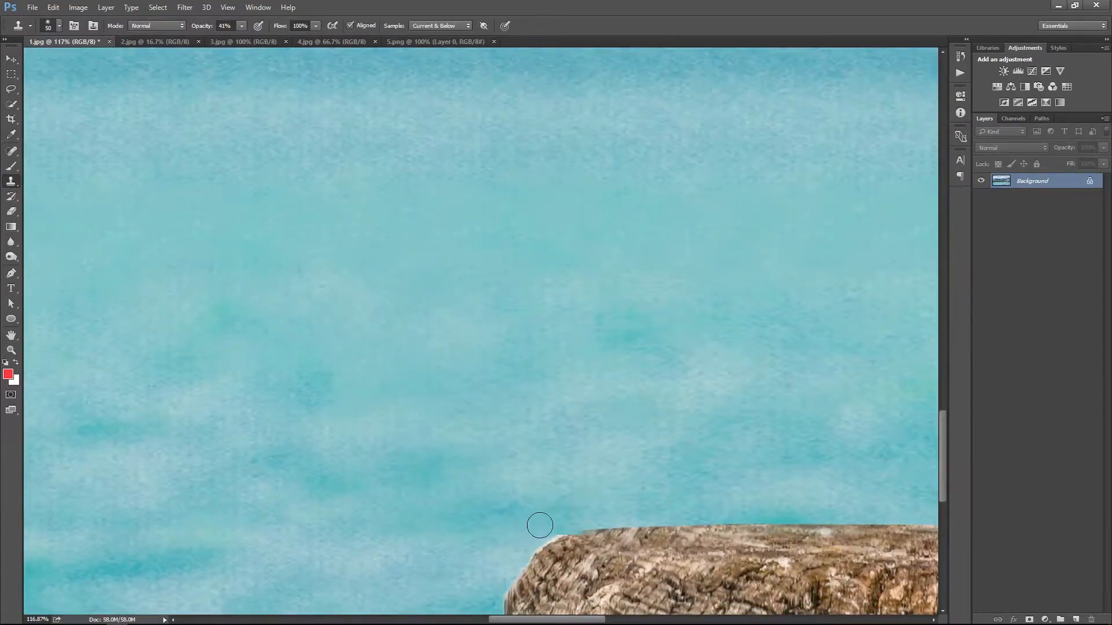
right_click(588, 328)
left_click(679, 337)
key("v")
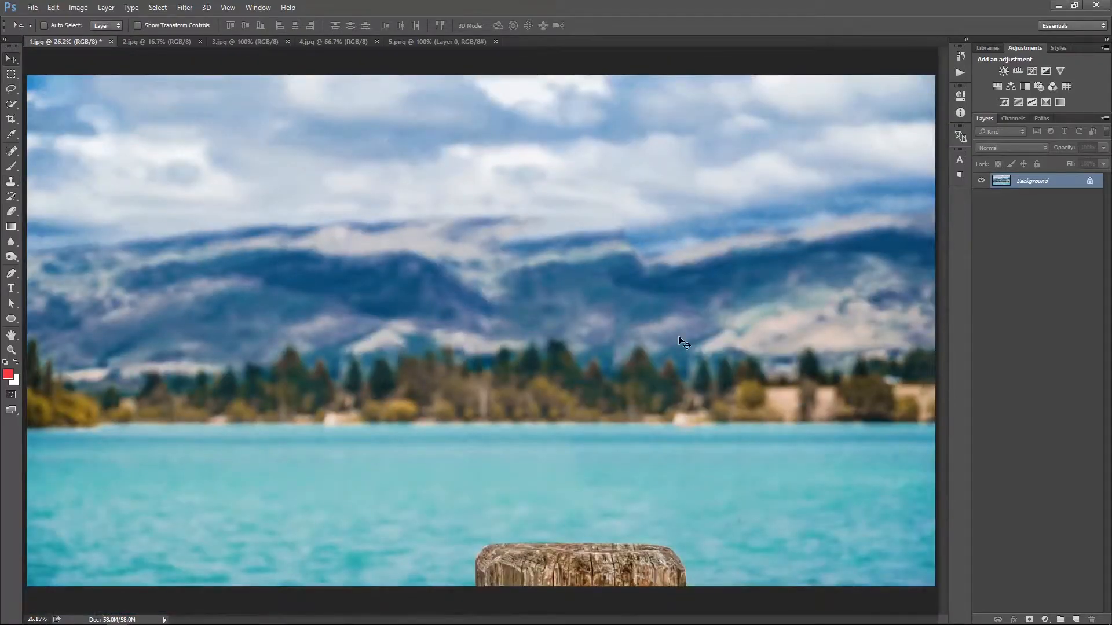
Switch to 2.jpg and select the peeled banana, including its long side peel, with the Quick Selection tool
left_click(186, 42)
key("ctrl+space")
left_click_drag(518, 418, 556, 447)
key("space")
left_click_drag(581, 283, 527, 290)
key("space")
key("ctrl+space")
key("w")
left_click_drag(501, 243, 469, 148)
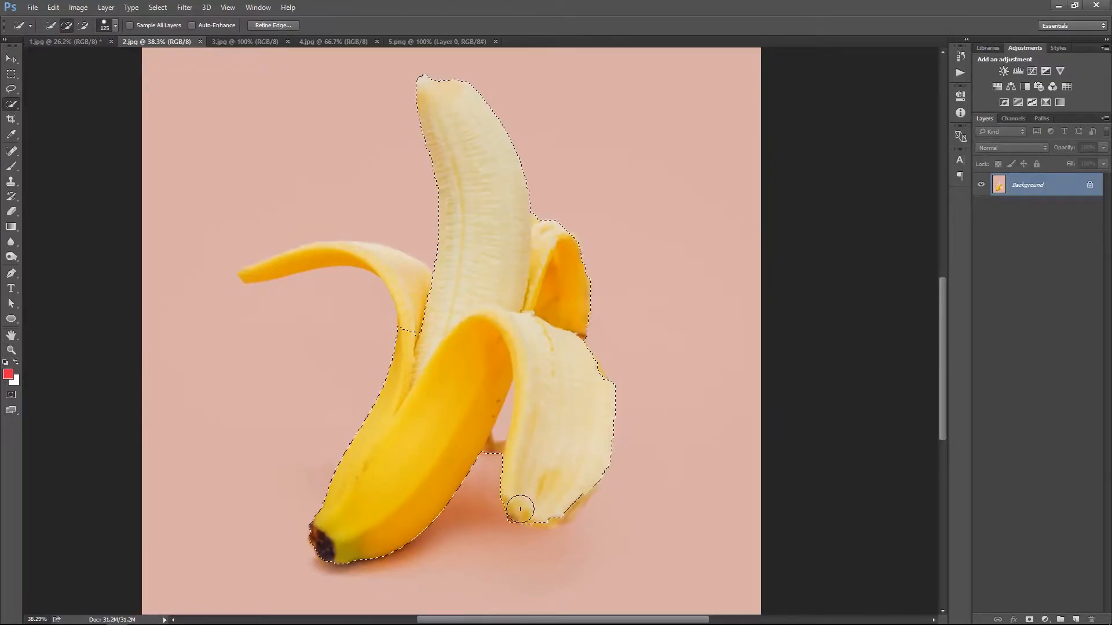
left_click_drag(569, 505, 589, 513)
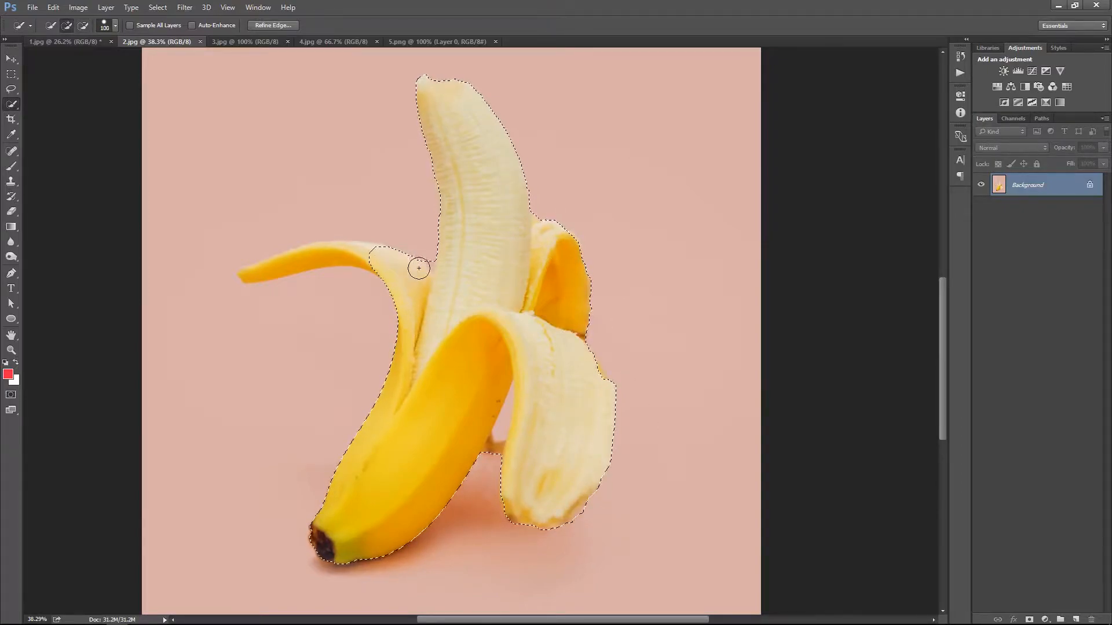
left_click_drag(283, 262, 340, 250)
Subtract the pink gap between the banana's body and front peel from the selection using a smaller brush
key("[")
key("alt")
key("alt")
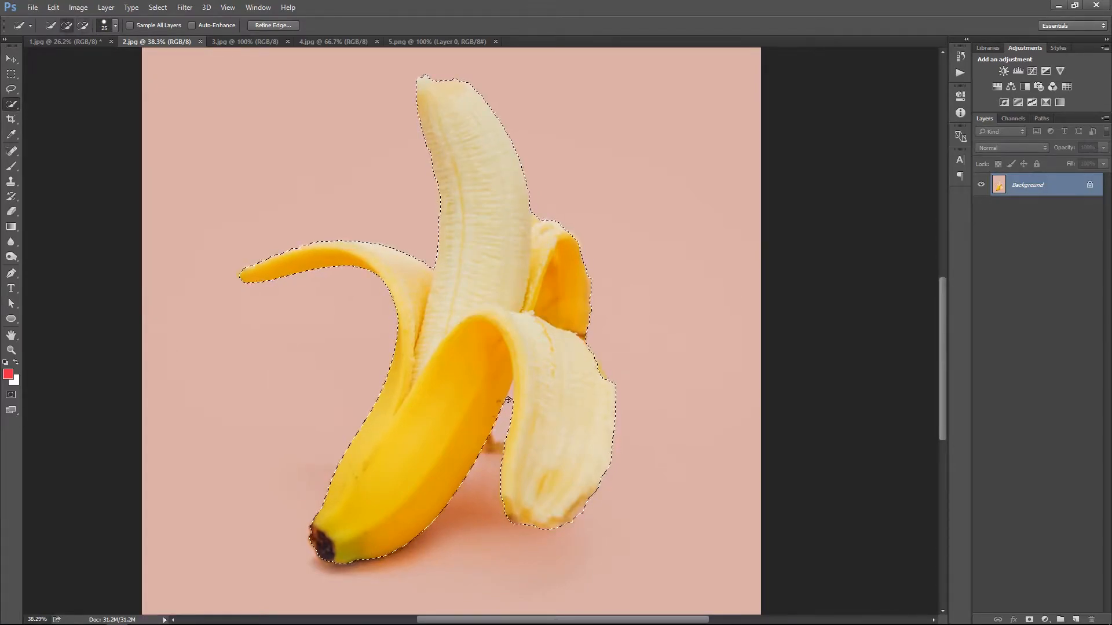
scroll(498, 440, "up", 5)
left_click(472, 346)
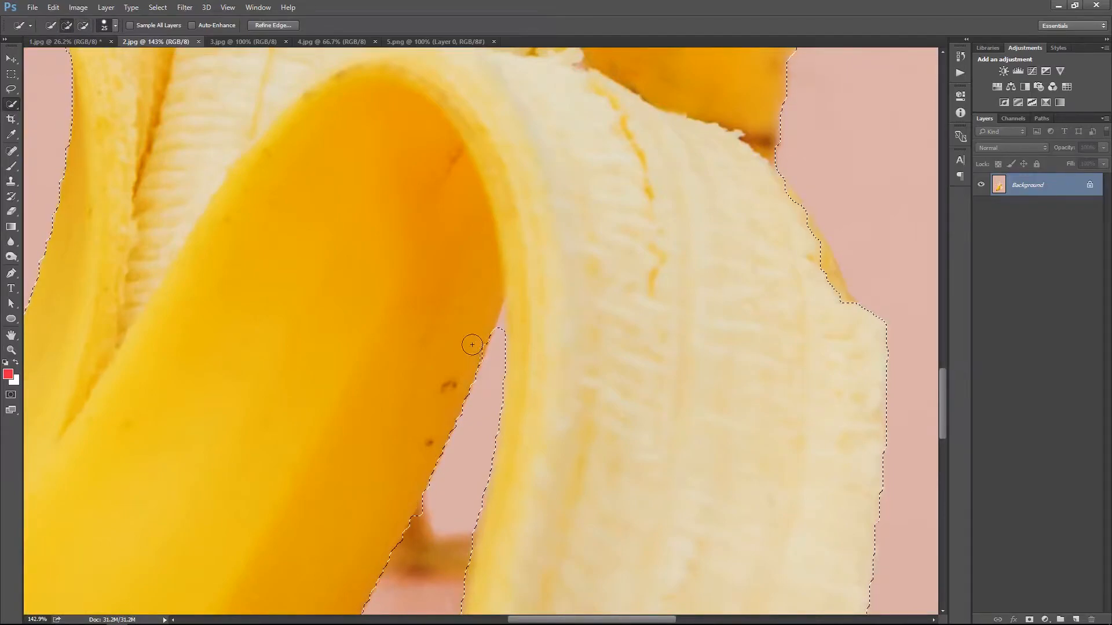
key("[")
key("[")
key("[")
key("[")
key("[")
left_click_drag(499, 336, 505, 310)
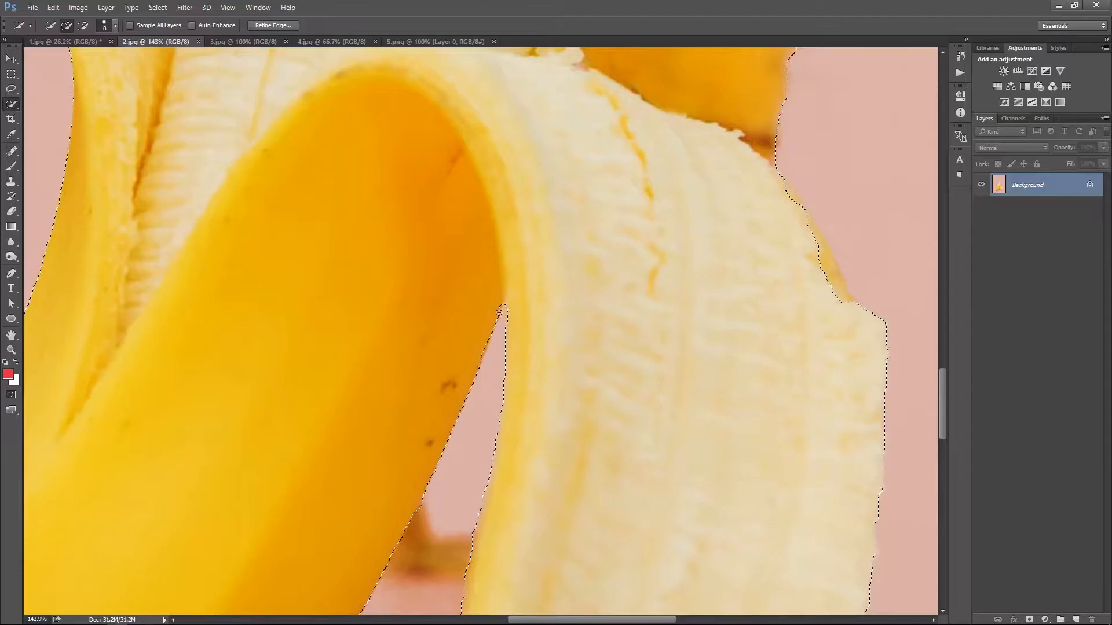
Check the selection along the banana's peels and mask out the pink background with a layer mask
key("ctrl+0")
scroll(622, 434, "up", 5)
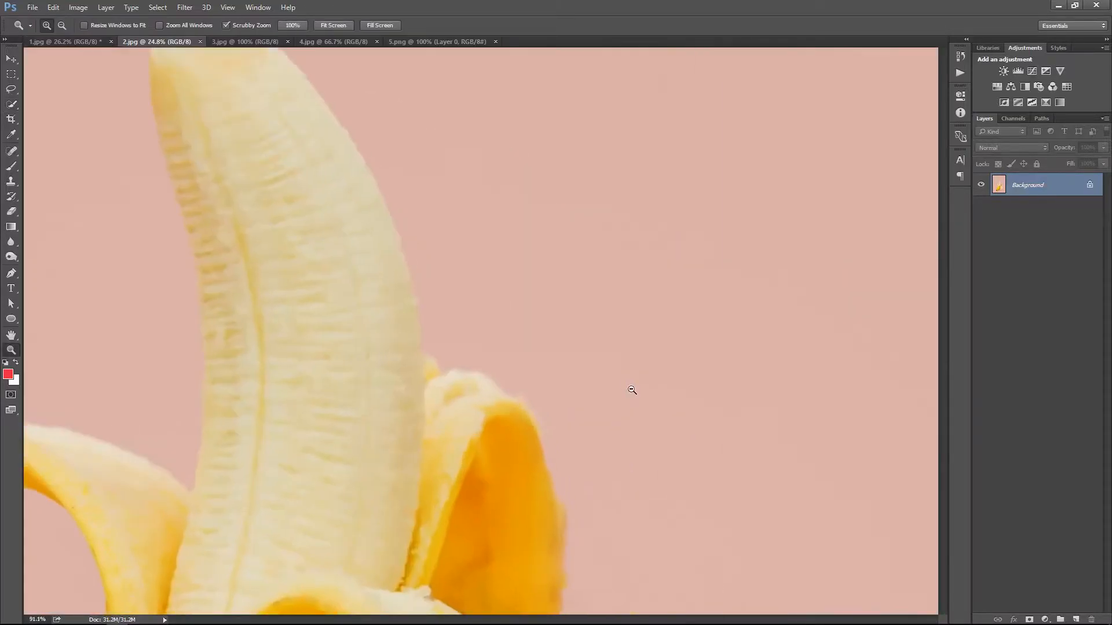
scroll(558, 587, "down", 4)
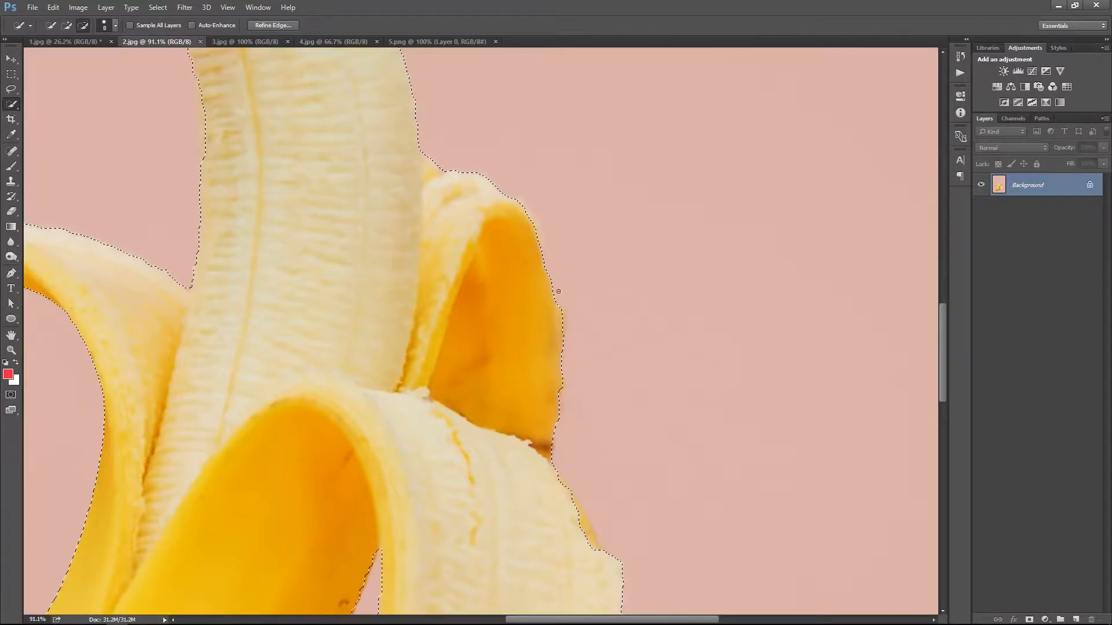
scroll(566, 338, "down", 5)
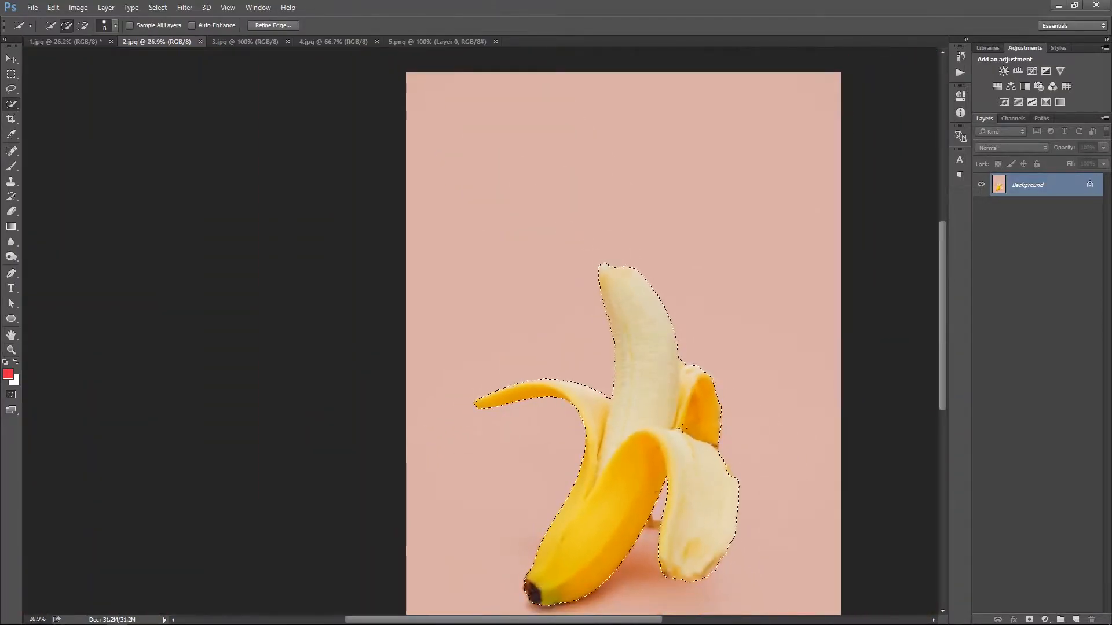
left_click(1029, 619)
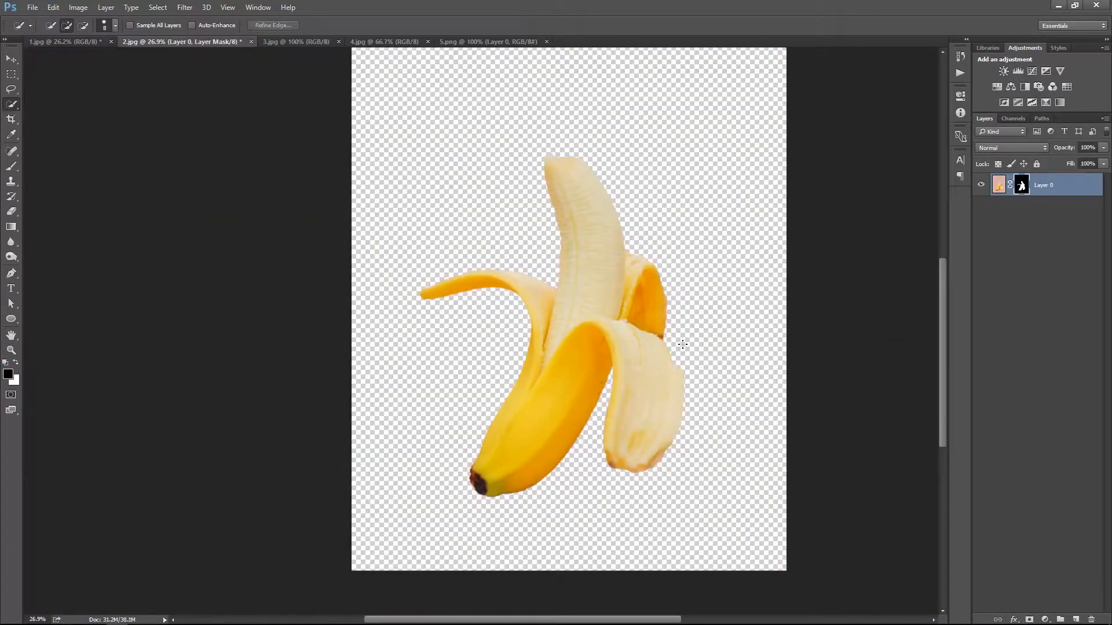
Refine the banana's mask with radius 4.5 px, smooth 58, contrast 20% and a slight inward edge shift
right_click(1020, 186)
left_click(986, 272)
left_click_drag(812, 225, 821, 224)
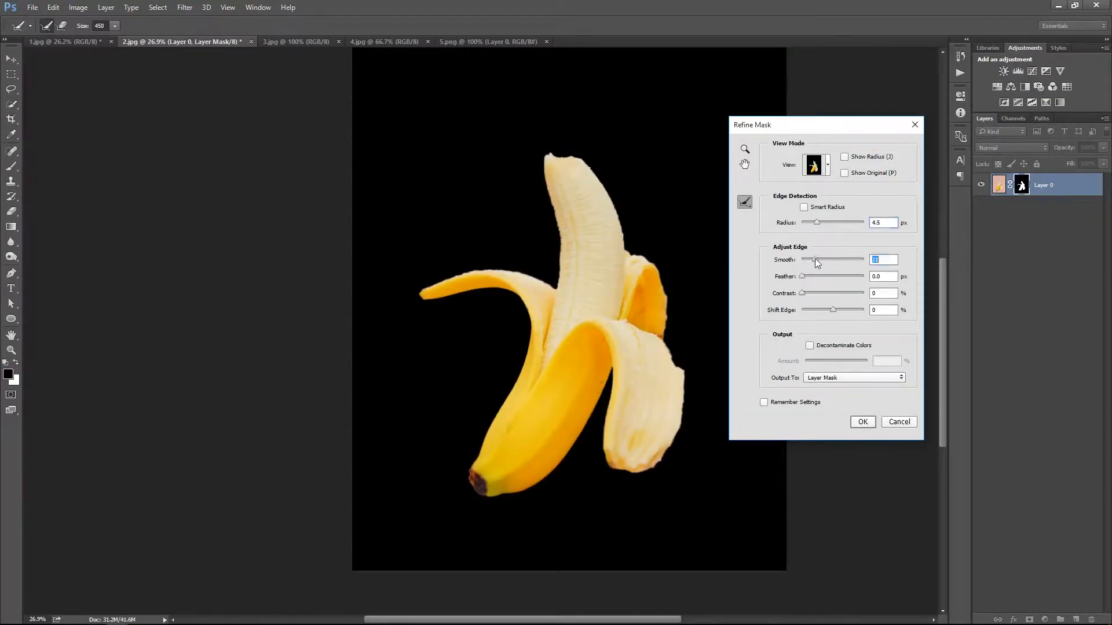
left_click_drag(802, 293, 813, 295)
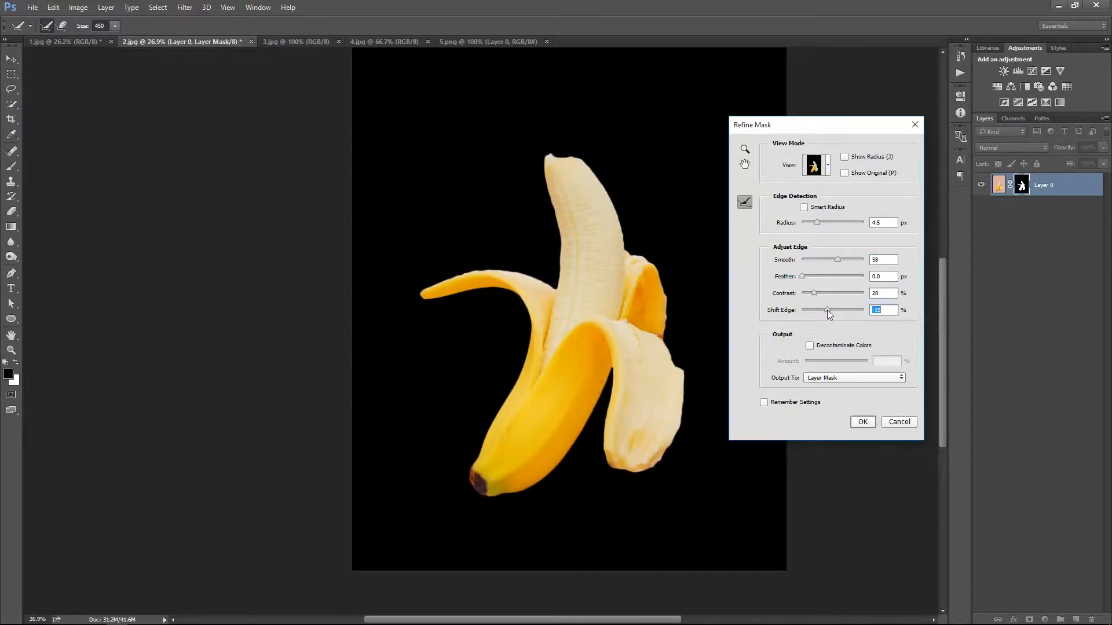
left_click(862, 421)
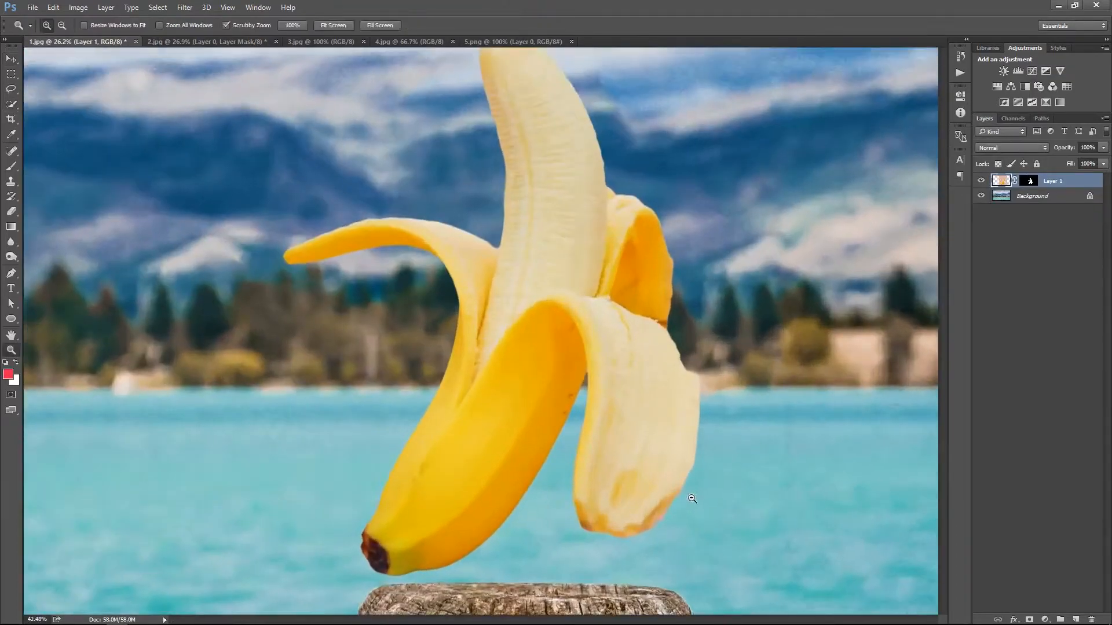
Bring the masked banana into 1.jpg as a new layer
left_click(692, 499, "alt")
key("ctrl+t")
left_click_drag(816, 575, 695, 427)
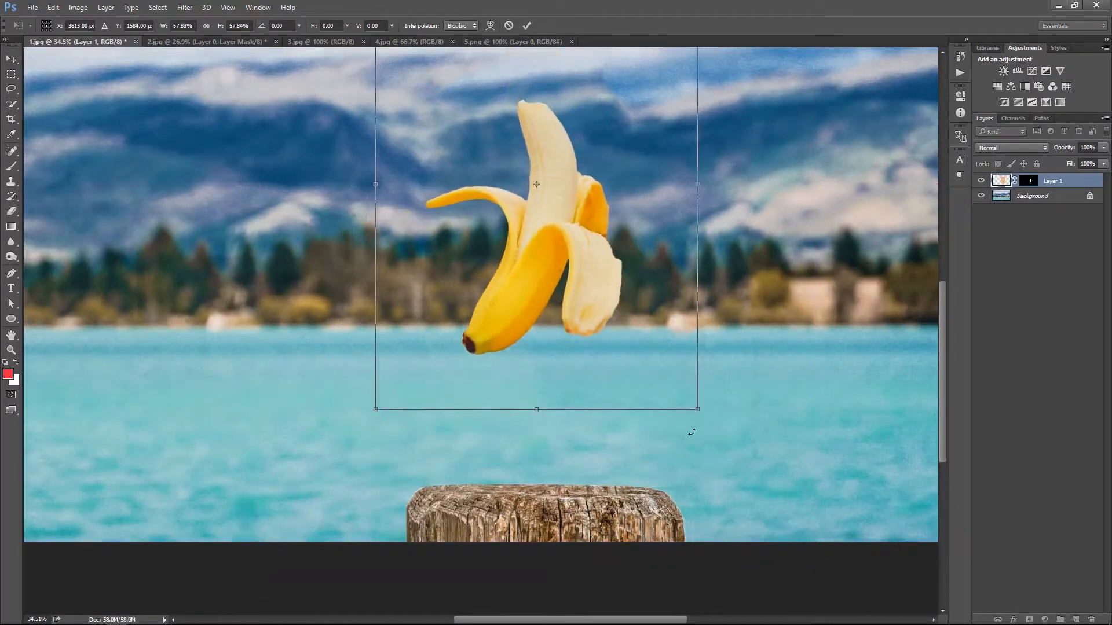
key("Escape")
Convert the banana layer to a Smart Object, scale it down and position it just above the wooden post
right_click(1072, 186)
left_click(1036, 237)
key("ctrl+t")
left_click_drag(685, 479, 624, 400)
left_click_drag(550, 329, 570, 402)
key("Return")
right_click(578, 327)
left_click(592, 335)
left_click_drag(626, 472, 635, 472)
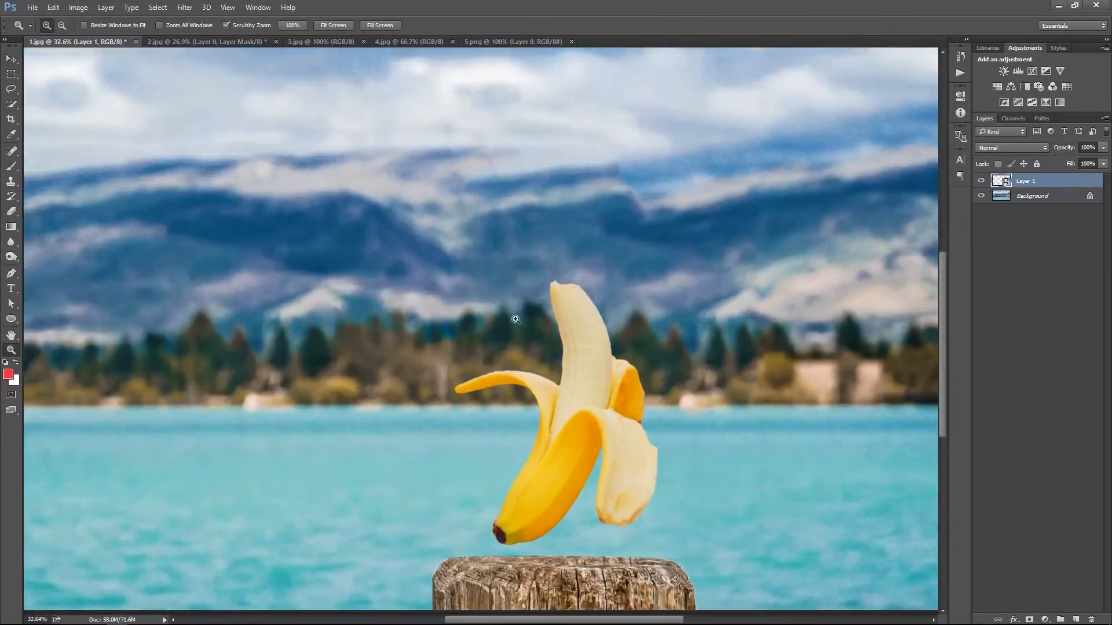
Select only the duck's rear leg and foot in 3.jpg with Quick Selection, leaving the front leg unselected
left_click(298, 44)
mouse_move(502, 272)
left_mouse_down()
mouse_move(524, 273)
mouse_move(500, 276)
left_mouse_up()
left_click_drag(486, 409, 509, 409)
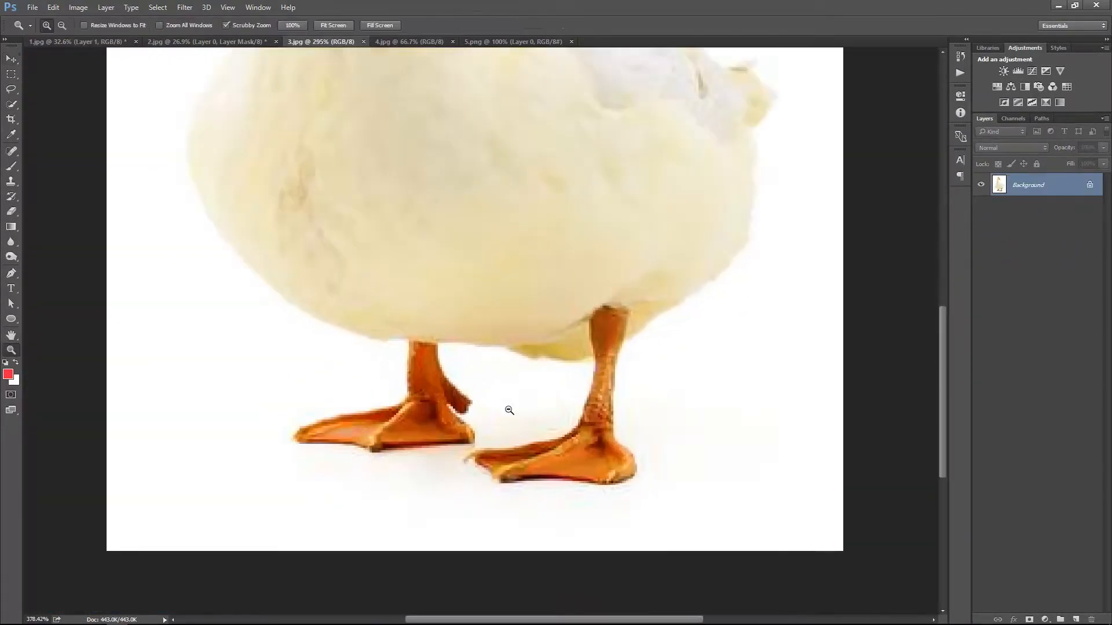
key("w")
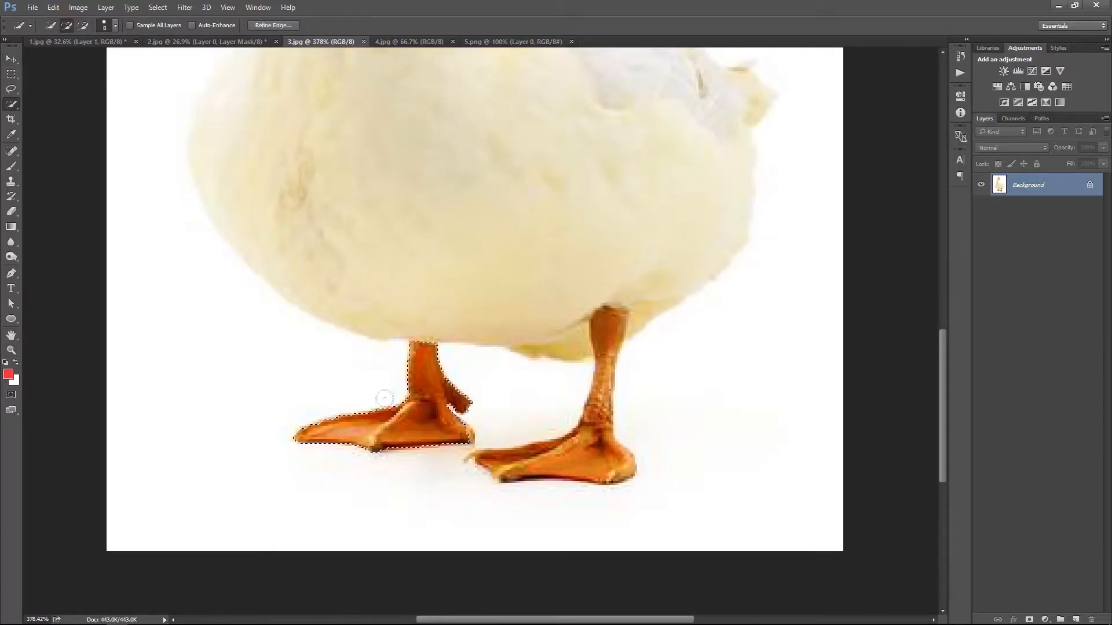
mouse_move(529, 463)
left_mouse_down()
mouse_move(585, 459)
mouse_move(595, 426)
left_mouse_up()
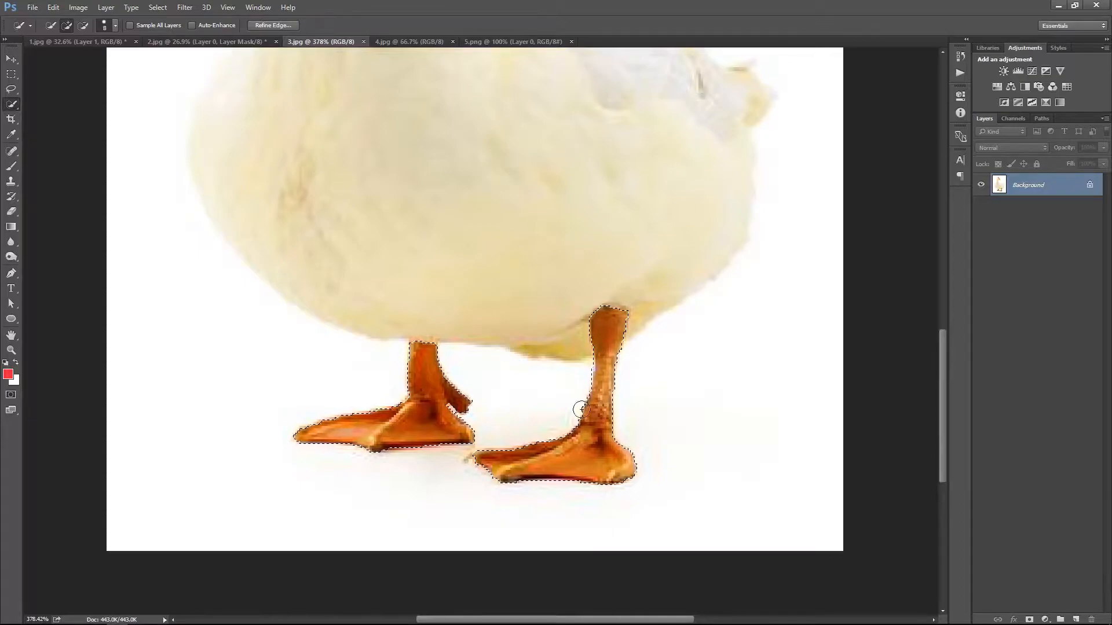
key("alt")
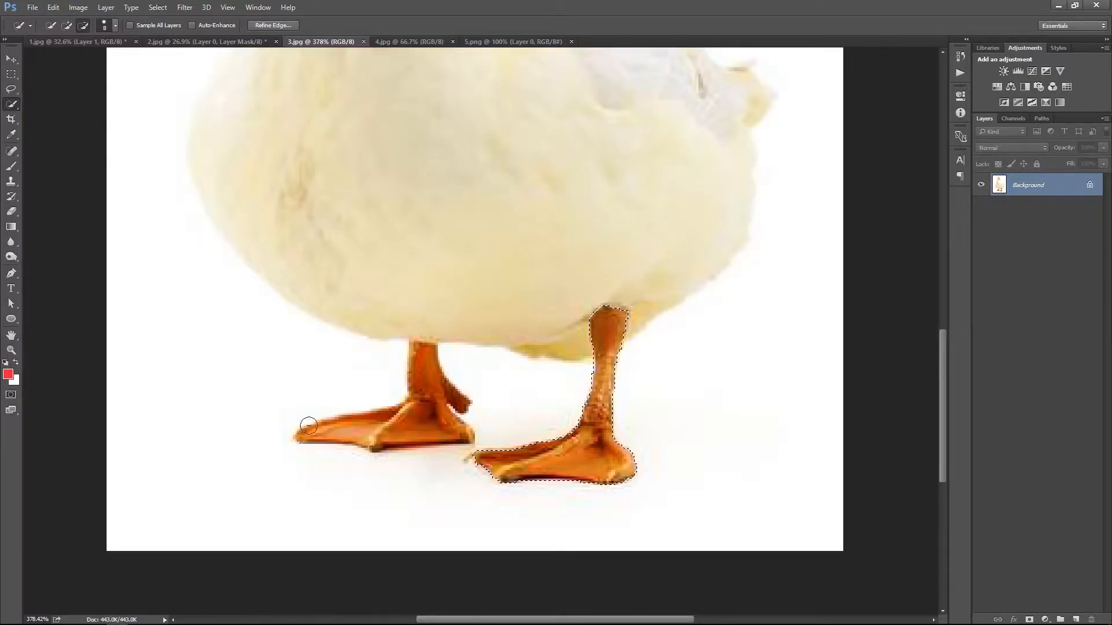
Try pasting the selected duck leg into 1.jpg, and undo the paste
key("ctrl+c")
key("v")
left_click(92, 43)
key("ctrl+v")
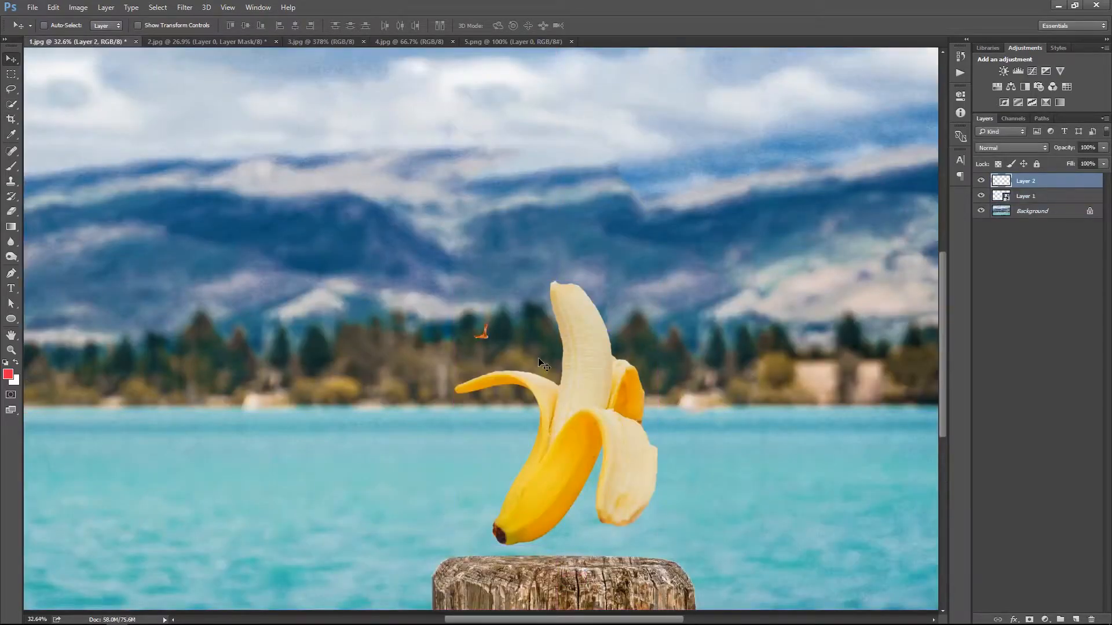
key("ctrl+z")
Resize the 1.jpg image to a width of 2000 pixels
key("ctrl+alt+i")
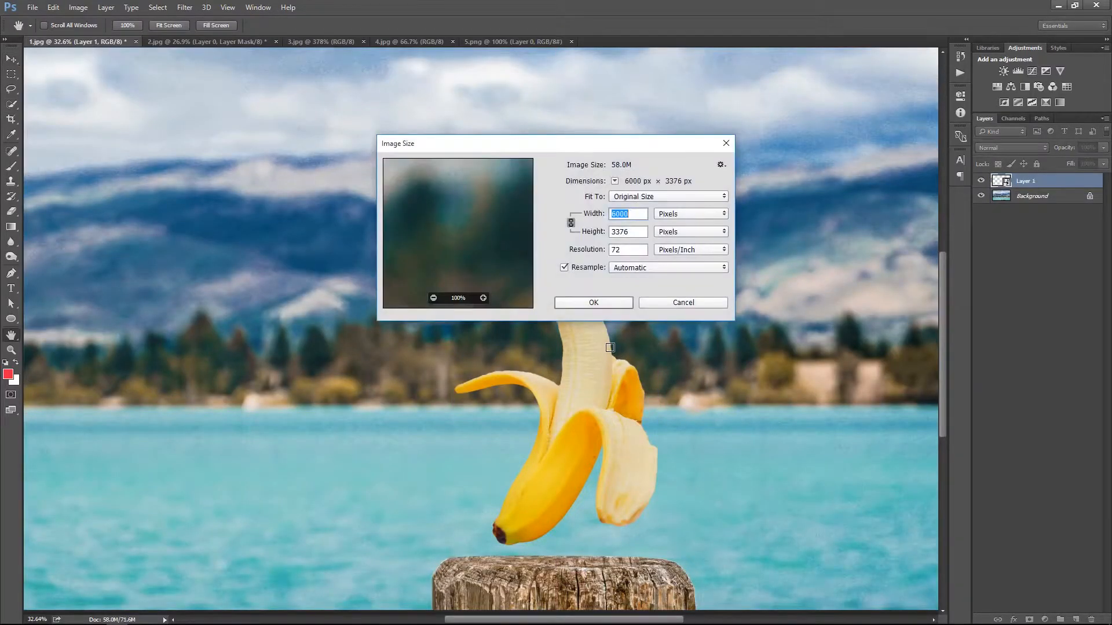
type("2000")
key("Return")
key("ctrl+0")
Copy the selected leg from 3.jpg into 1.jpg and place it below the banana, just above the post
left_click(515, 42)
left_click(343, 42)
key("ctrl+c")
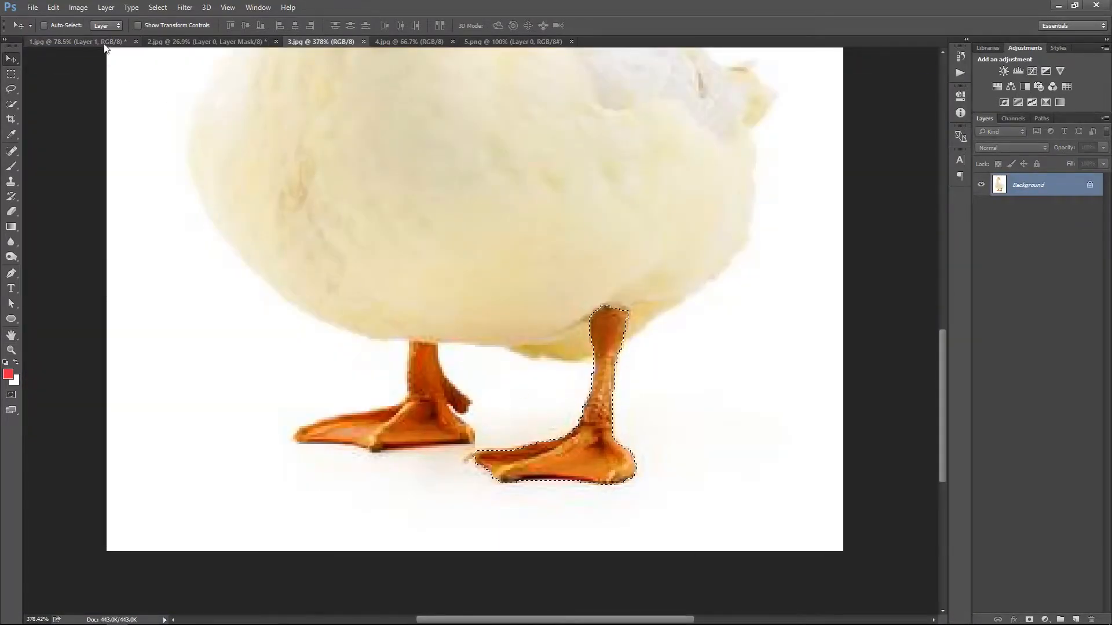
left_click(95, 41)
key("ctrl+v")
left_click_drag(555, 397, 652, 585)
scroll(635, 537, "up", 5)
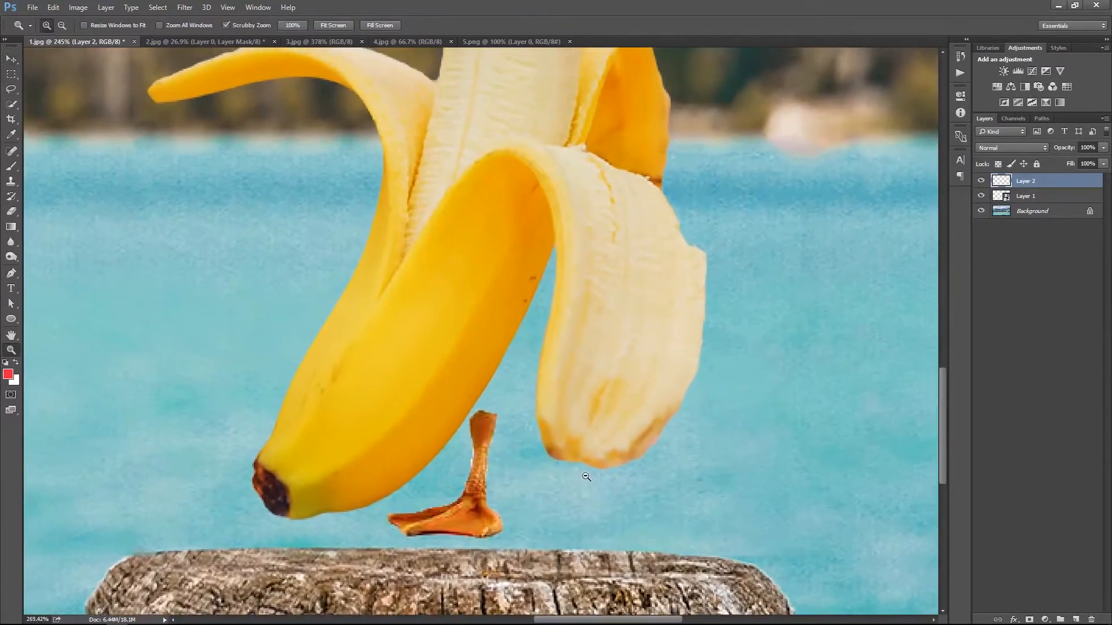
Load the leg's outline as a selection and paint brown over its pale fringe with a small 31% opacity brush
scroll(573, 463, "up", 3)
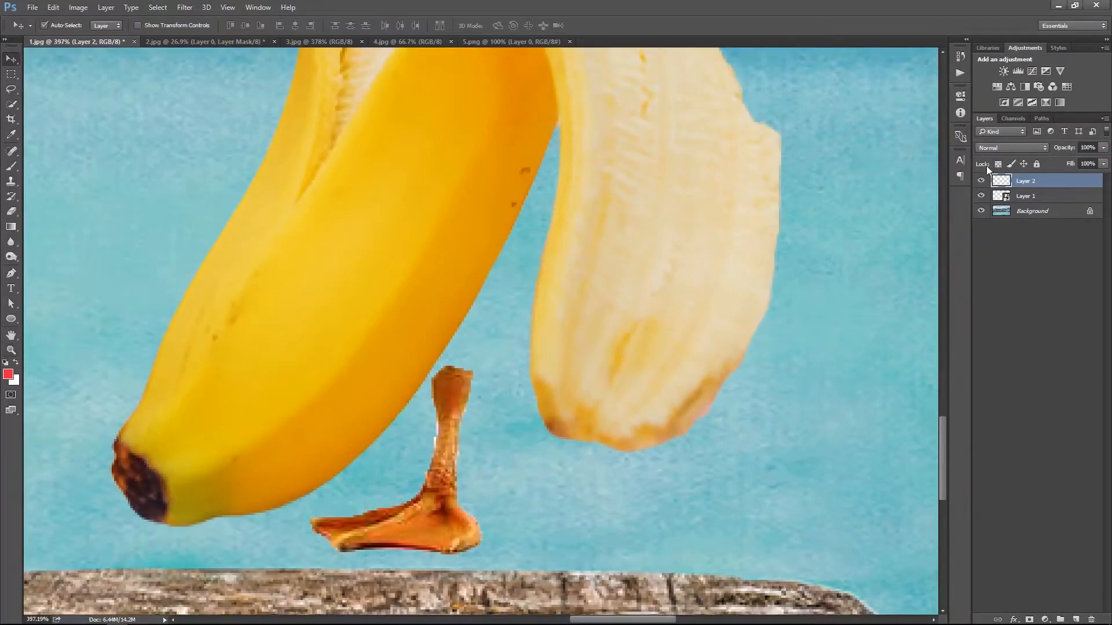
left_click(1005, 184, "ctrl")
scroll(463, 426, "up", 4)
key("b")
left_click(375, 567, "alt")
key("bracketright")
key("bracketright")
key("bracketright")
key("bracketright")
key("bracketright")
key("bracketright")
key("bracketright")
key("bracketright")
key("bracketright")
key("bracketright")
left_click(423, 405, "alt")
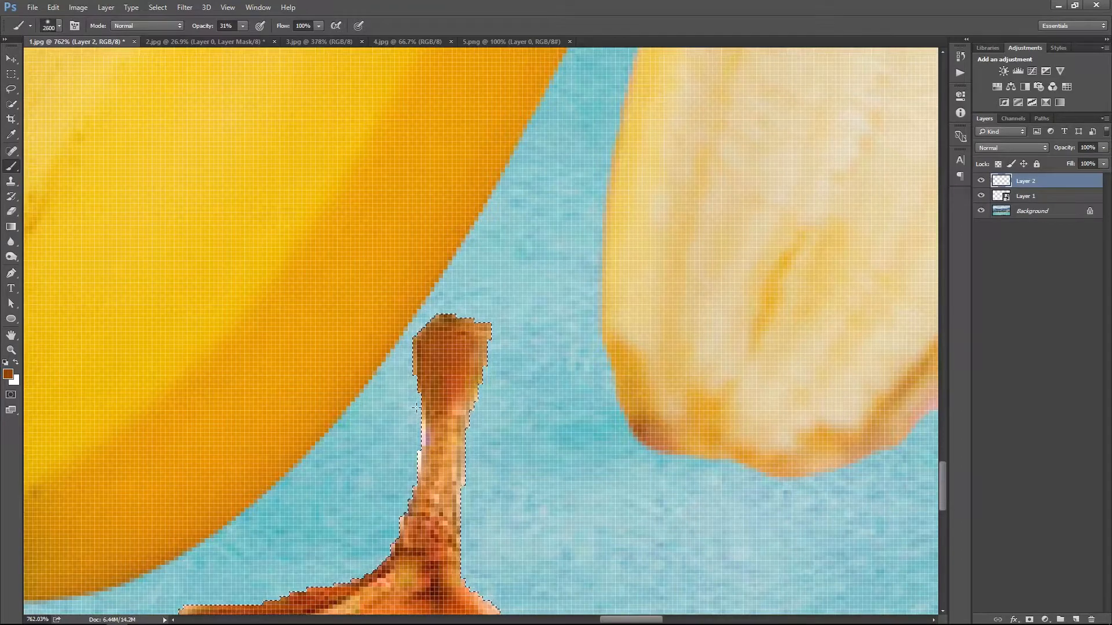
key("bracketleft")
key("bracketleft")
key("bracketleft")
key("bracketleft")
key("bracketleft")
key("bracketleft")
key("bracketleft")
key("bracketleft")
key("bracketleft")
key("bracketleft")
key("bracketleft")
key("bracketleft")
key("bracketleft")
key("bracketleft")
key("bracketleft")
key("bracketleft")
key("bracketleft")
key("bracketleft")
key("bracketleft")
key("bracketleft")
left_click_drag(404, 405, 380, 506)
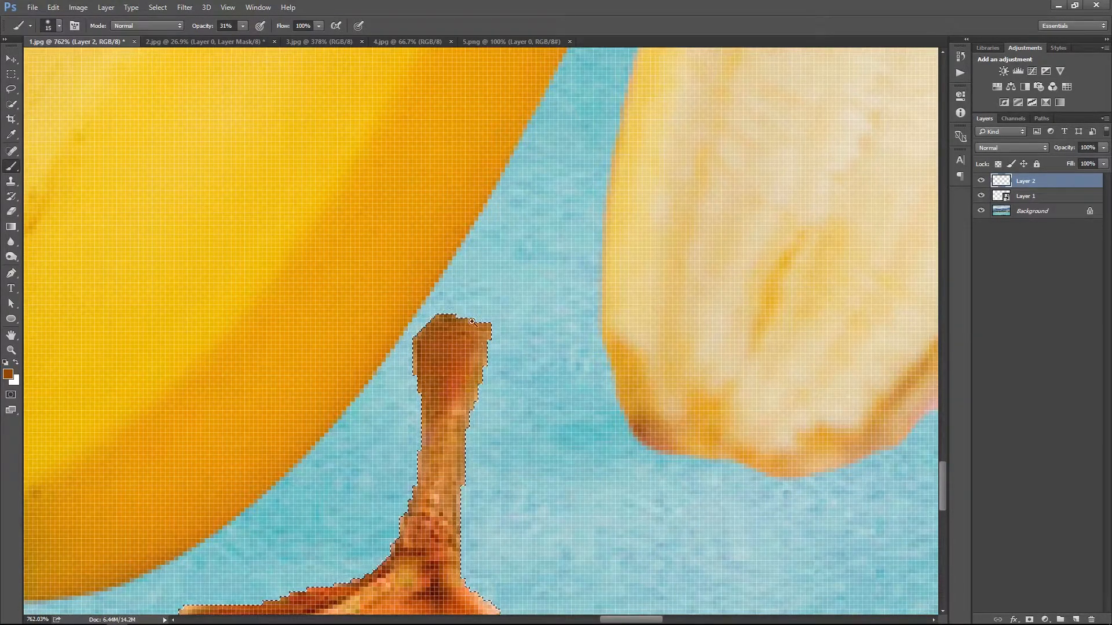
Transform the leg, adjusting its size and flipping it horizontally so the foot faces the other way
key("ctrl+0")
key("z")
left_click_drag(609, 535, 655, 536)
key("ctrl+t")
left_click_drag(565, 540, 642, 565)
right_click(560, 530)
left_click(574, 505)
key("Return")
Stand the leg on the post beneath the banana and move its layer behind the banana layer
key("ctrl+0")
key("z")
left_click(583, 458, "ctrl")
left_click_drag(583, 459, 584, 469)
left_click(585, 542, "ctrl")
key("ctrl+[")
key("z")
left_click_drag(631, 585, 666, 584)
key("v")
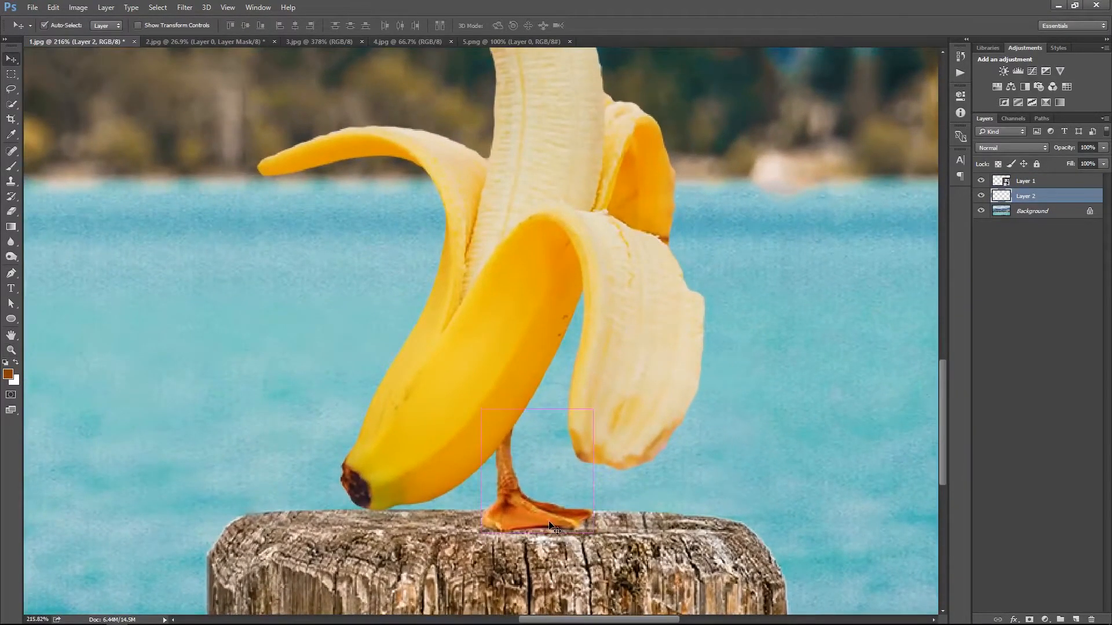
Duplicate the leg, bring the copy in front of the banana, and place and transform it as the front leg
key("ctrl+j")
key("ctrl+shift+]")
left_click_drag(553, 528, 469, 528)
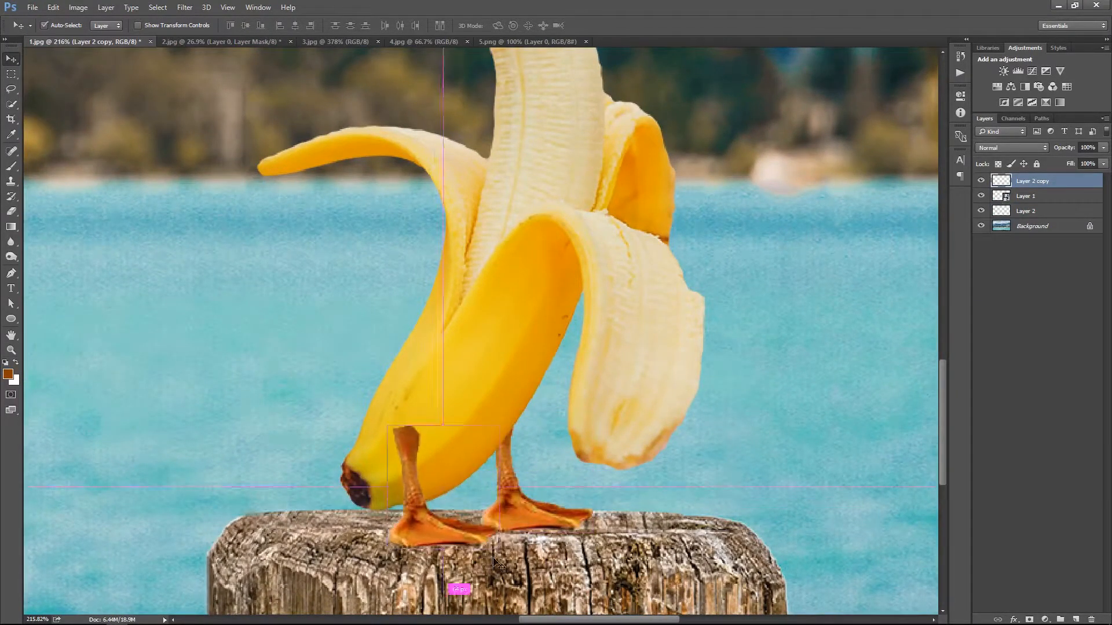
key("ctrl+t")
mouse_move(514, 418)
left_mouse_down()
mouse_move(525, 435)
mouse_move(511, 438)
left_mouse_up()
left_click_drag(433, 465, 437, 467)
key("Return")
Fine-tune the position and angle of the two legs under the banana on the post
left_click_drag(505, 527, 547, 527)
left_click(605, 491, "ctrl")
mouse_move(605, 491)
left_mouse_down()
mouse_move(626, 491)
mouse_move(620, 485)
left_mouse_up()
left_click(475, 517, "ctrl")
left_click_drag(474, 516, 483, 513)
key("ctrl+t")
key("Escape")
left_click(615, 480, "ctrl+shift")
key("ctrl+t")
left_click_drag(679, 526, 668, 519)
key("Return")
key("ctrl+0")
Add a layer mask from the front leg's outline and fade its upper end into the banana with a black gradient
left_click_drag(521, 485, 619, 387)
left_click(1002, 182)
left_click(1029, 619)
key("g")
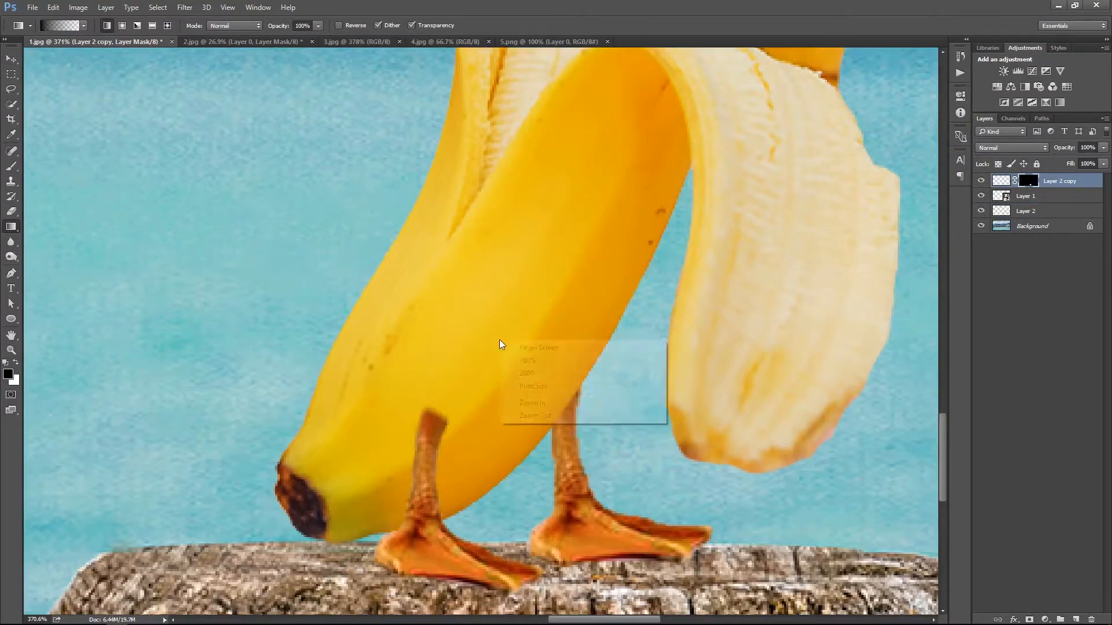
key("ctrl+0")
left_click_drag(602, 564, 683, 564)
left_click_drag(683, 565, 680, 474)
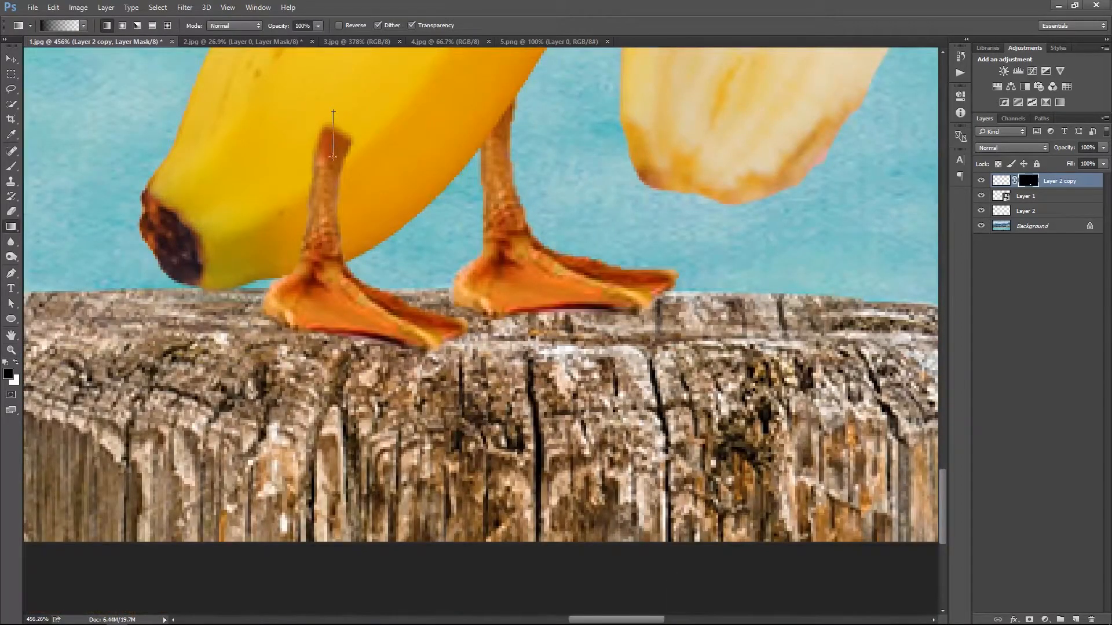
left_click_drag(324, 176, 324, 173)
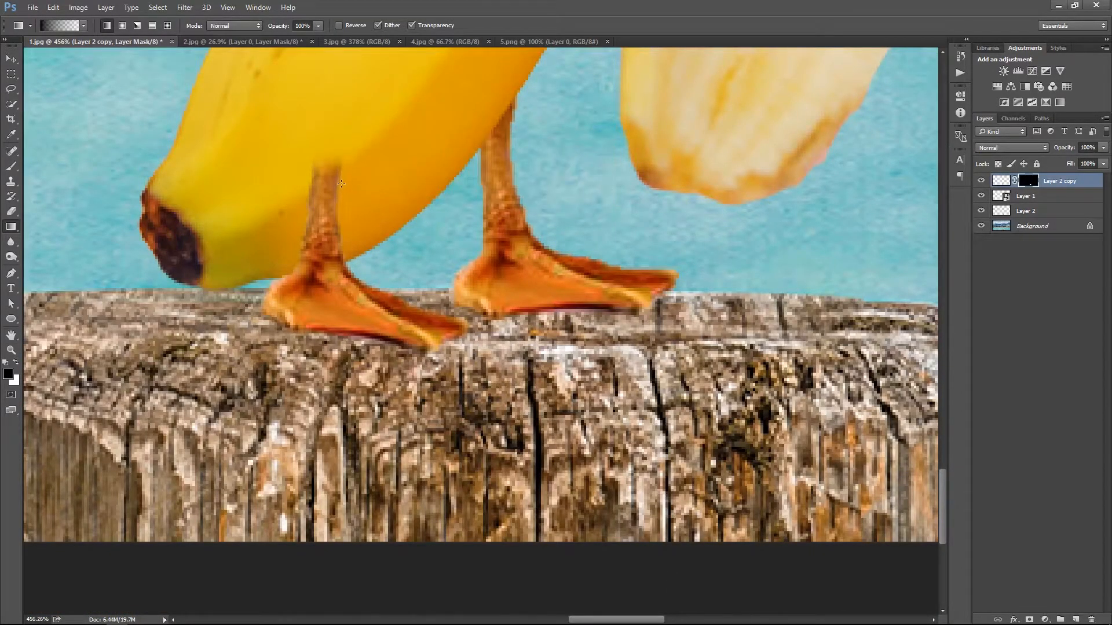
Select both leg layers together, nudge them down slightly and scale them down a little
right_click(399, 155)
left_click(410, 162)
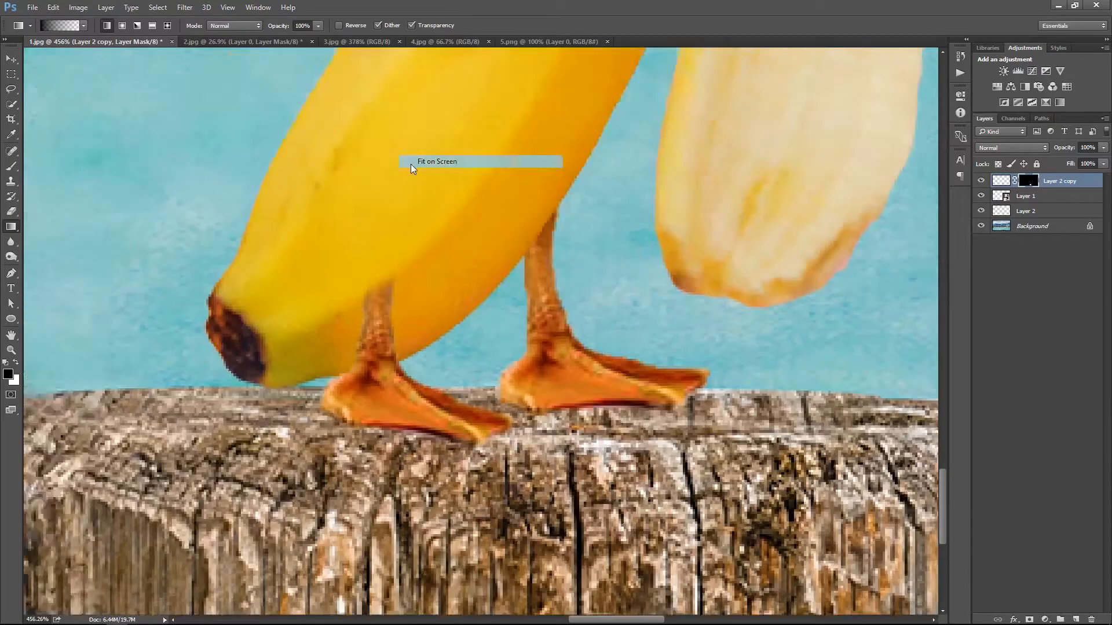
left_click_drag(605, 578, 614, 578)
right_click(617, 421)
left_click_drag(621, 577, 735, 576)
left_click(629, 428)
key("v")
left_click(1044, 212, "ctrl")
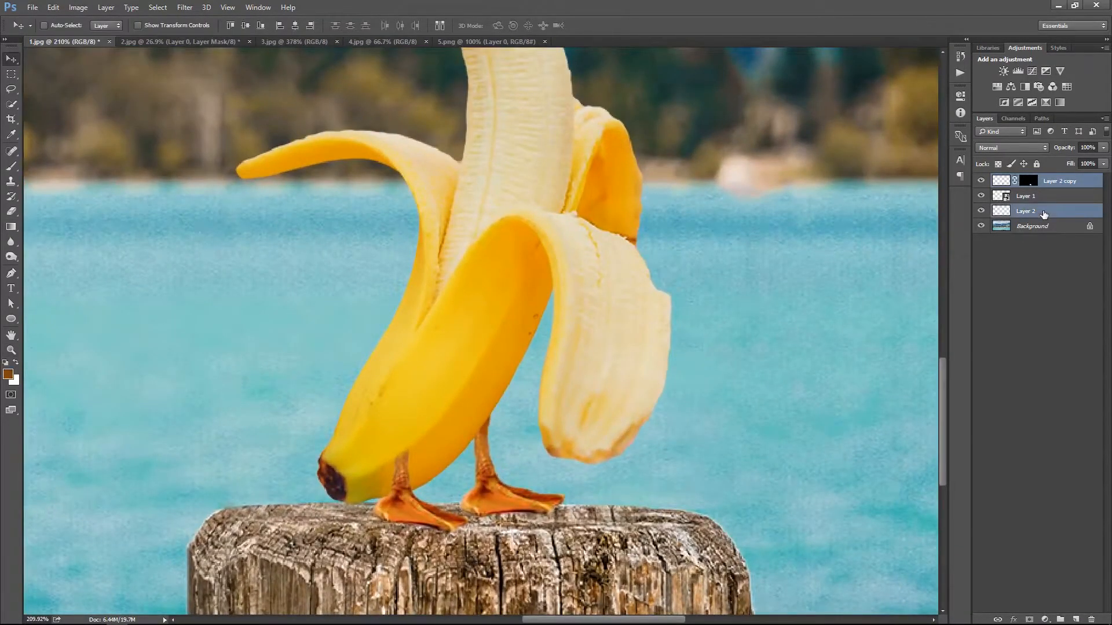
key("Down")
key("Down")
key("ctrl+t")
left_click_drag(565, 509, 535, 499)
key("Return")
key("ctrl+0")
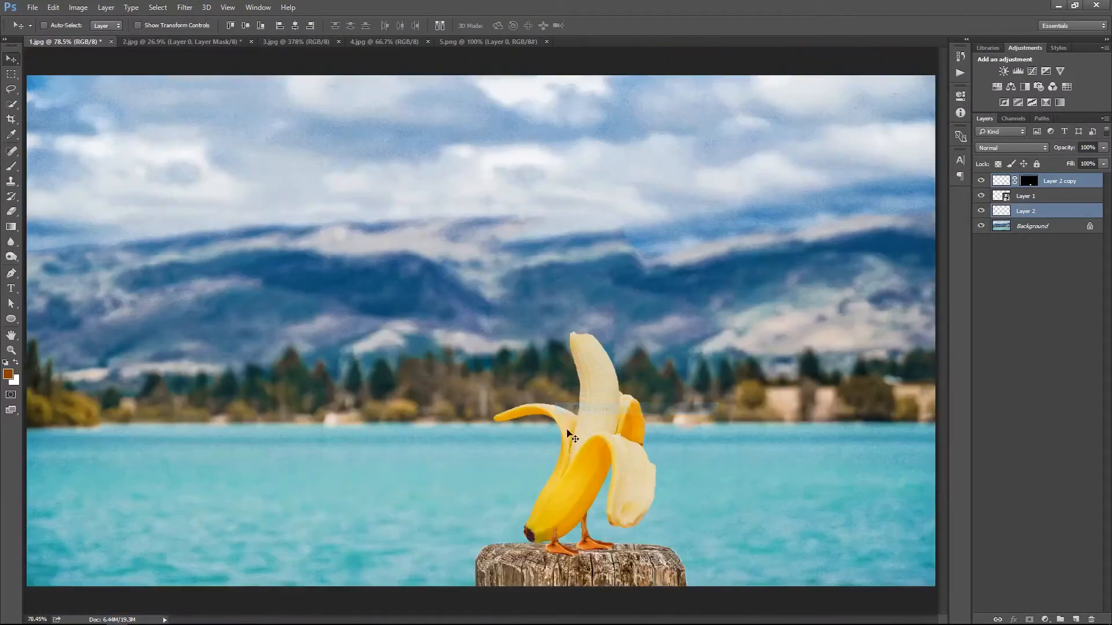
Shift the front leg slightly on the post to adjust its spacing from the back leg
left_click_drag(565, 550, 683, 544)
left_click(737, 388, "ctrl")
left_click_drag(553, 541, 547, 541)
key("ctrl+0")
left_click_drag(685, 492, 709, 489)
key("ctrl+0")
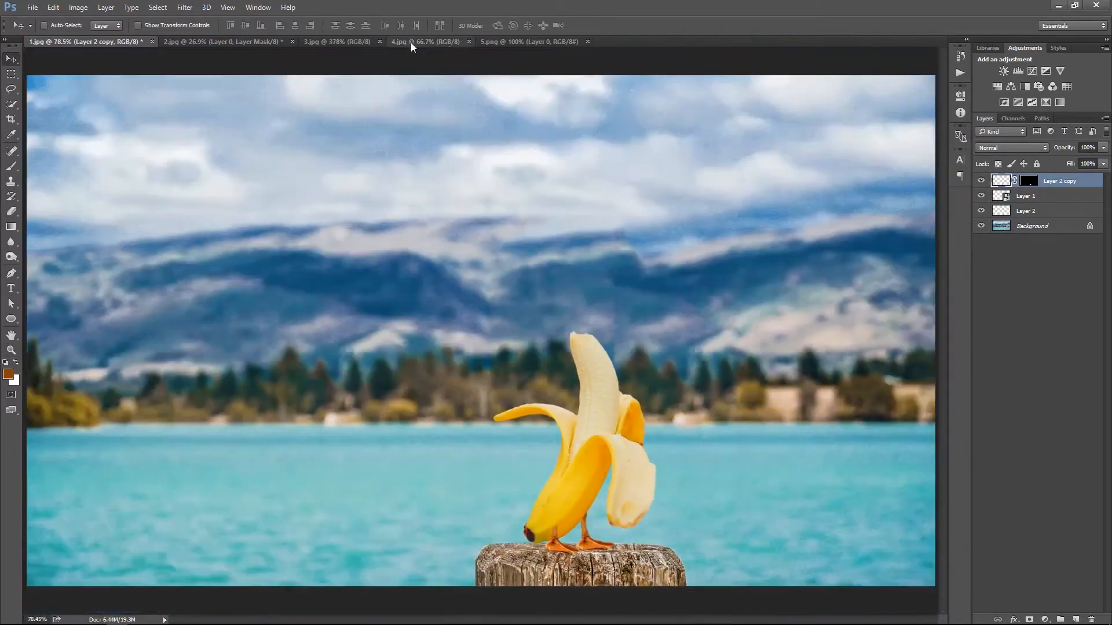
Select the goose's head and neck in 4.jpg with Quick Selection and hide the background with a layer mask
left_click(411, 42)
key("w")
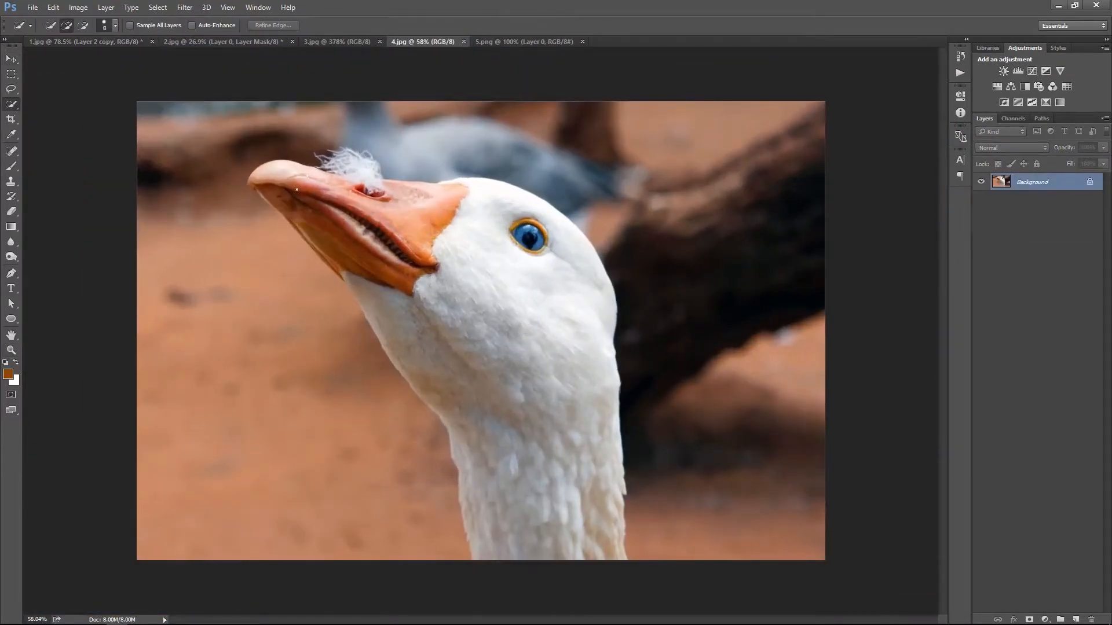
key("bracketleft")
mouse_move(309, 193)
left_mouse_down()
mouse_move(426, 212)
mouse_move(558, 306)
mouse_move(572, 507)
left_mouse_up()
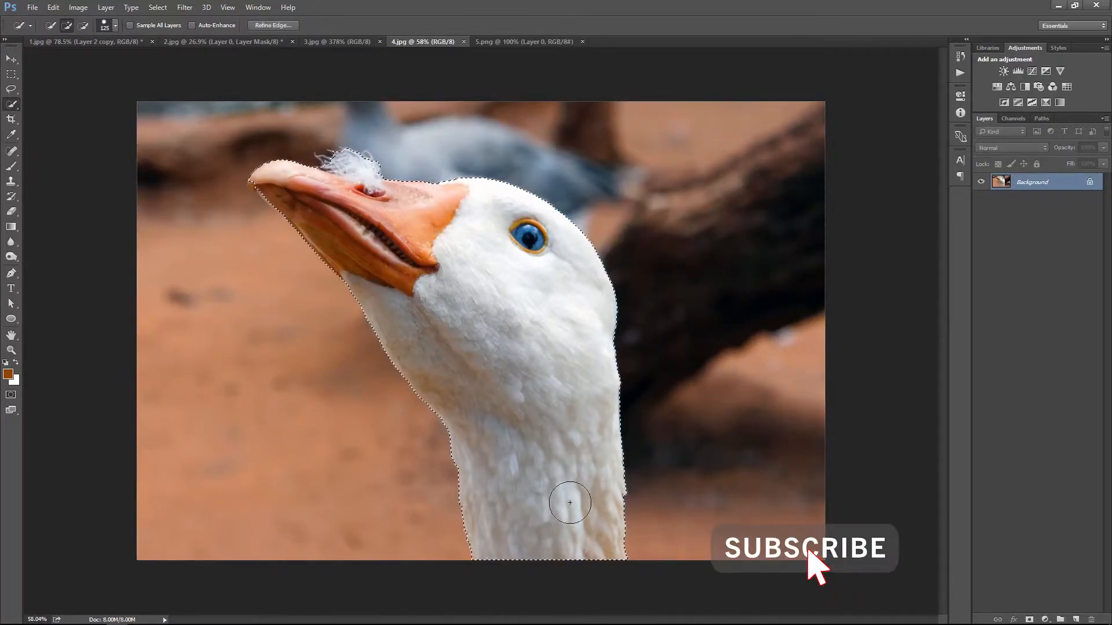
left_click(1029, 619)
Refine the goose head's mask with radius 24.9 px, smooth 80, contrast 23% and a slight inward edge shift
right_click(1029, 183)
left_click(985, 280)
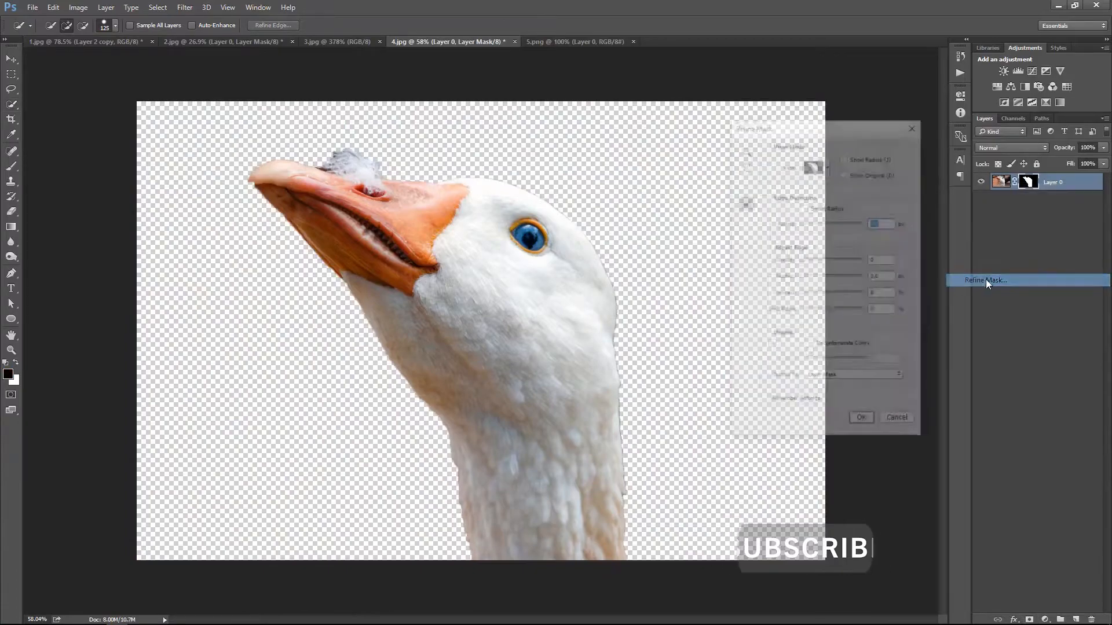
left_click_drag(806, 227, 853, 263)
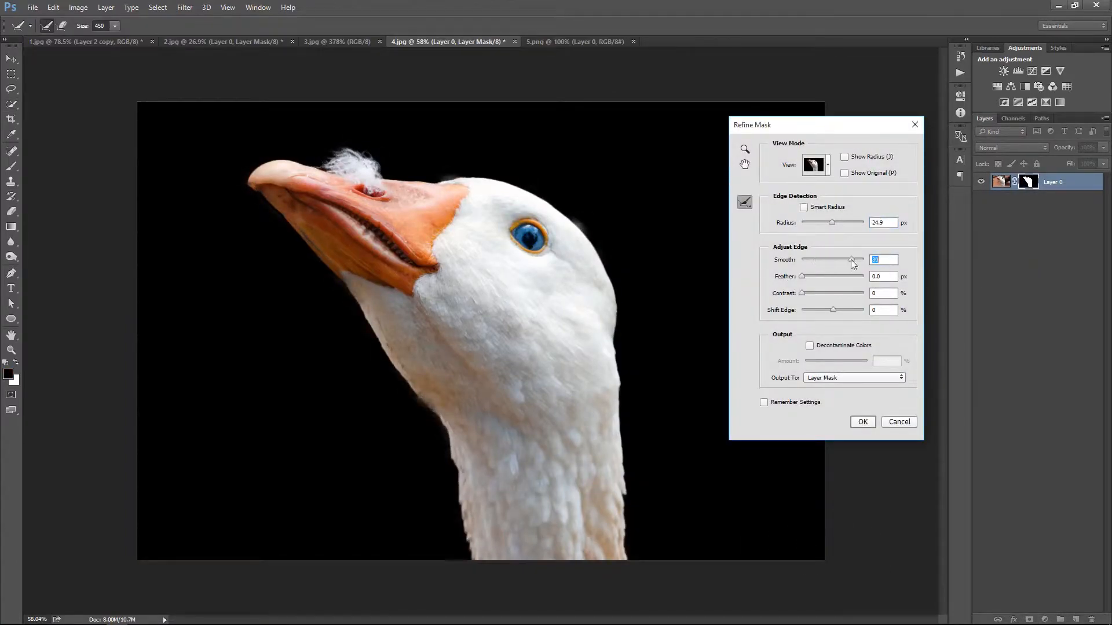
left_click_drag(804, 294, 828, 310)
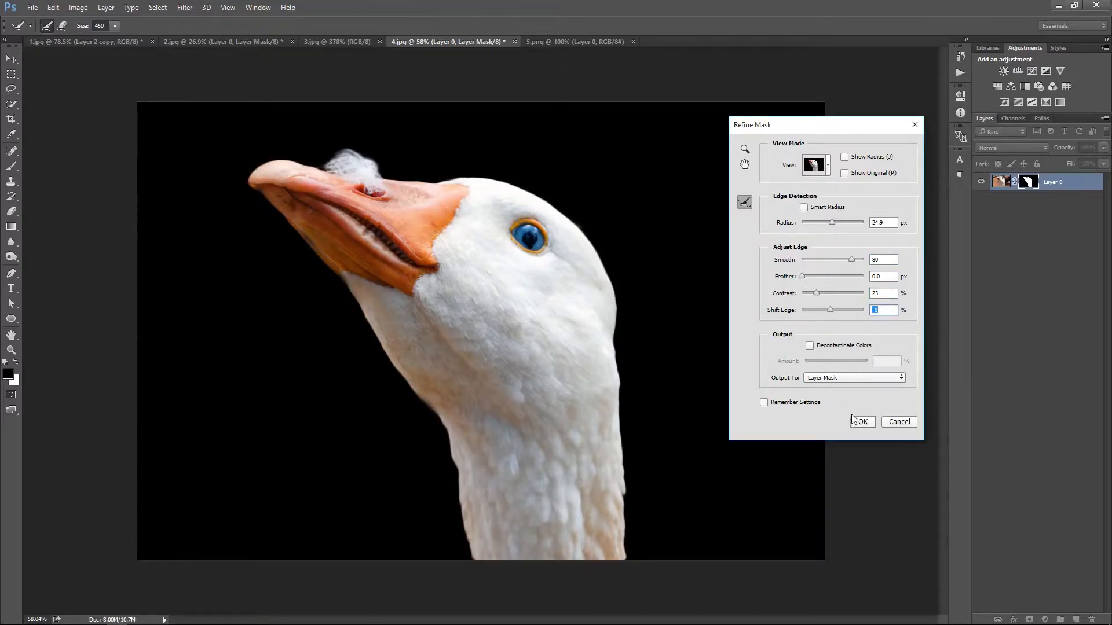
left_click(857, 421)
Bring the masked goose head into 1.jpg as a new layer and scale it down to about 30%
key("v")
left_click_drag(635, 348, 598, 310)
key("ctrl+z")
right_click(1081, 181)
left_click(683, 189)
key("ctrl+t")
left_click_drag(804, 558, 507, 357)
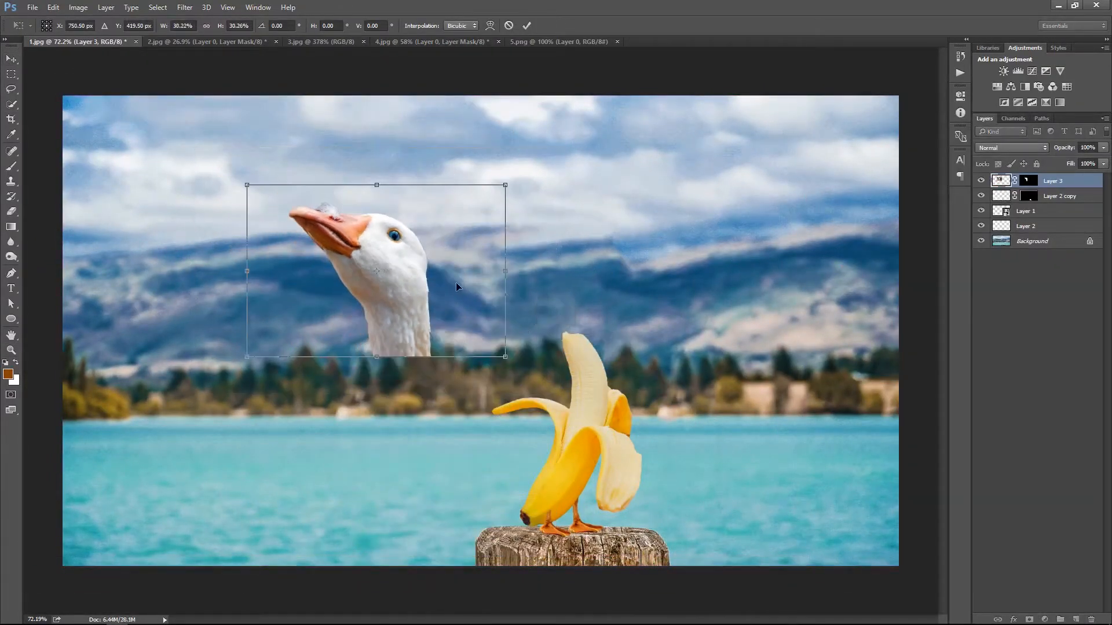
Place the goose head over the banana's tip, scaling and rotating it so the neck fits the banana's width
left_click_drag(456, 283, 635, 316)
left_click_drag(685, 391, 632, 355)
left_click_drag(616, 333, 775, 436)
key("Return")
key("z")
key("ctrl+t")
left_click_drag(641, 425, 628, 432)
left_click_drag(555, 375, 560, 378)
key("Return")
Refine the goose head's mask again, shifting its edge slightly inward
key("z")
right_click(548, 324)
left_click(565, 331)
left_click_drag(648, 424, 811, 443)
key("v")
right_click(1031, 189)
left_click(976, 266)
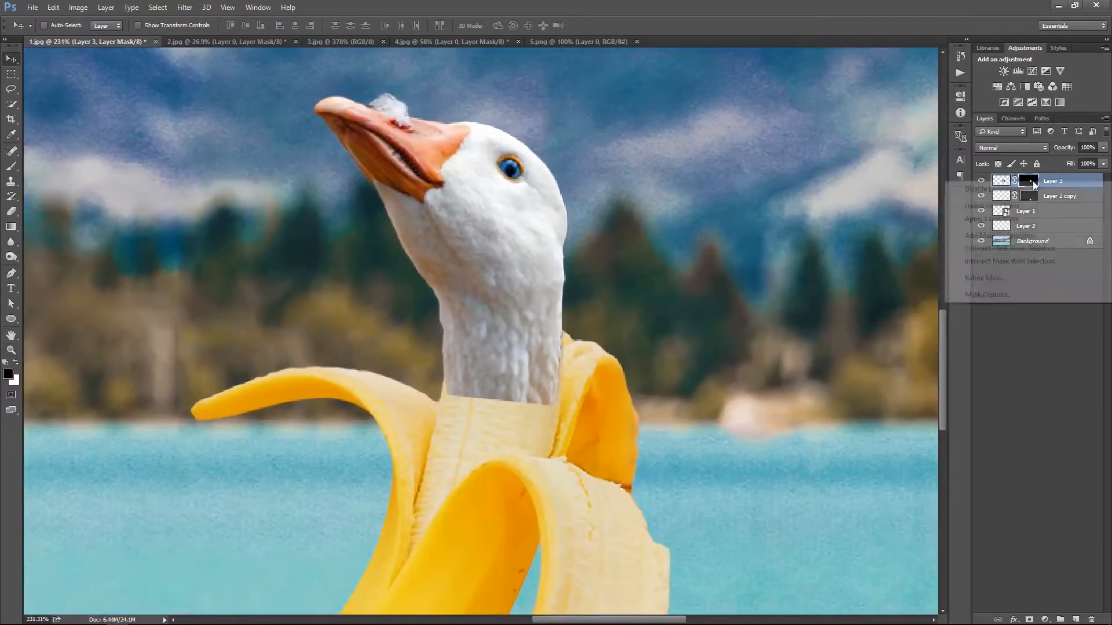
left_click_drag(832, 313, 826, 313)
left_click(863, 422)
Fade the lower end of the goose's neck into the banana with gradients on its layer mask
key("z")
right_click(586, 254)
left_click(603, 263)
left_click_drag(578, 438, 632, 470)
key("v")
key("g")
left_click_drag(642, 407, 643, 371)
left_click_drag(645, 395, 644, 344)
left_click_drag(642, 378, 642, 308)
key("ctrl+0")
Hide the goose head layer and rasterize the banana's Smart Object layer
left_click(980, 181)
left_click(980, 211)
left_click(979, 212)
left_click(997, 211)
right_click(1056, 216)
left_click(943, 284)
Copy the banana's upper tip with a rectangular selection, show the goose head layer again and paste the copy above it
left_click_drag(592, 404, 627, 439)
left_click_drag(741, 290, 671, 285)
right_click(671, 284)
left_click(691, 294)
mouse_move(573, 359)
left_mouse_down()
mouse_move(615, 392)
mouse_move(594, 365)
left_mouse_up()
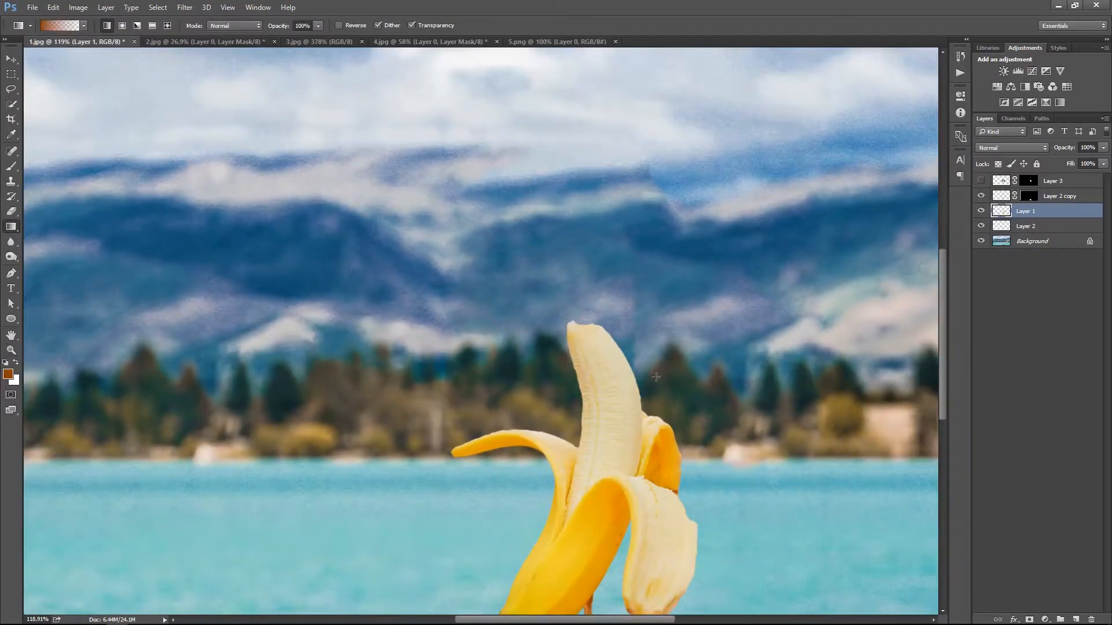
key("m")
left_click_drag(563, 314, 650, 405)
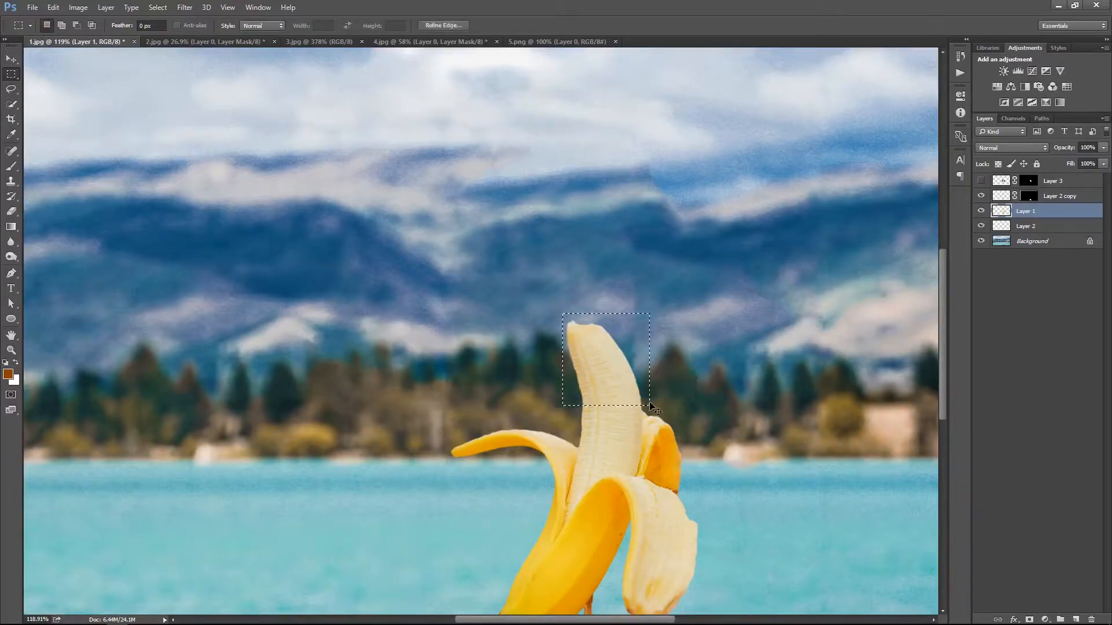
key("ctrl+x")
left_click(980, 181)
left_click(1052, 185)
key("ctrl+v")
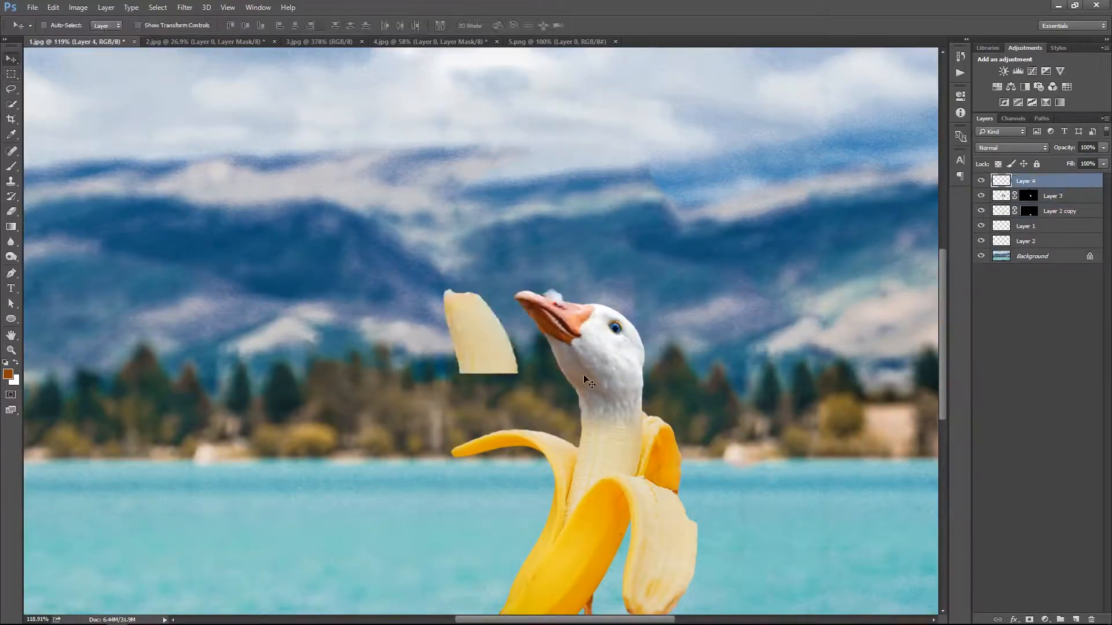
Move the pasted banana tip over the goose's head and enlarge it to cover the head and neck
key("v")
left_click_drag(487, 342, 600, 358)
key("ctrl+t")
left_click_drag(633, 306, 689, 280)
left_click_drag(620, 334, 630, 323)
left_click_drag(680, 424, 675, 419)
Warp the banana tip so it follows the outline of the goose's head and neck
right_click(623, 359)
left_click(655, 452)
left_click_drag(567, 403, 584, 405)
left_click_drag(570, 264, 579, 295)
left_click_drag(645, 346, 636, 350)
left_click_drag(664, 401, 643, 400)
left_click_drag(633, 331, 639, 329)
left_click_drag(651, 414, 645, 418)
left_click_drag(554, 322, 563, 340)
left_click_drag(541, 280, 539, 273)
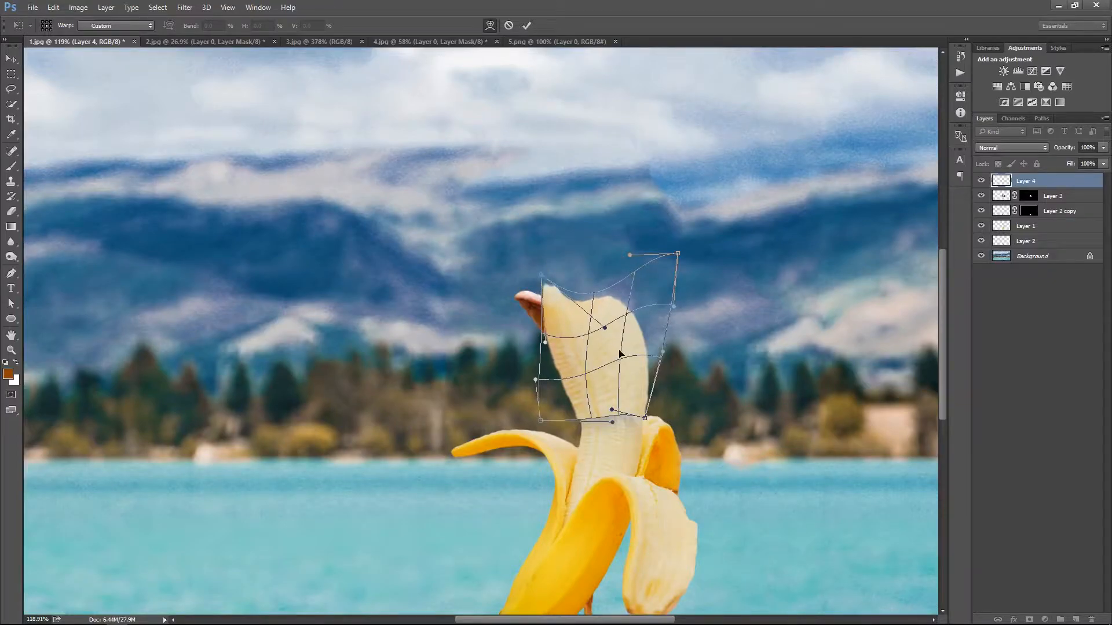
key("Return")
Clip the banana tip layer to the goose head layer and shift it slightly to cover the neck
key("ctrl+0")
left_click(1068, 188, "alt")
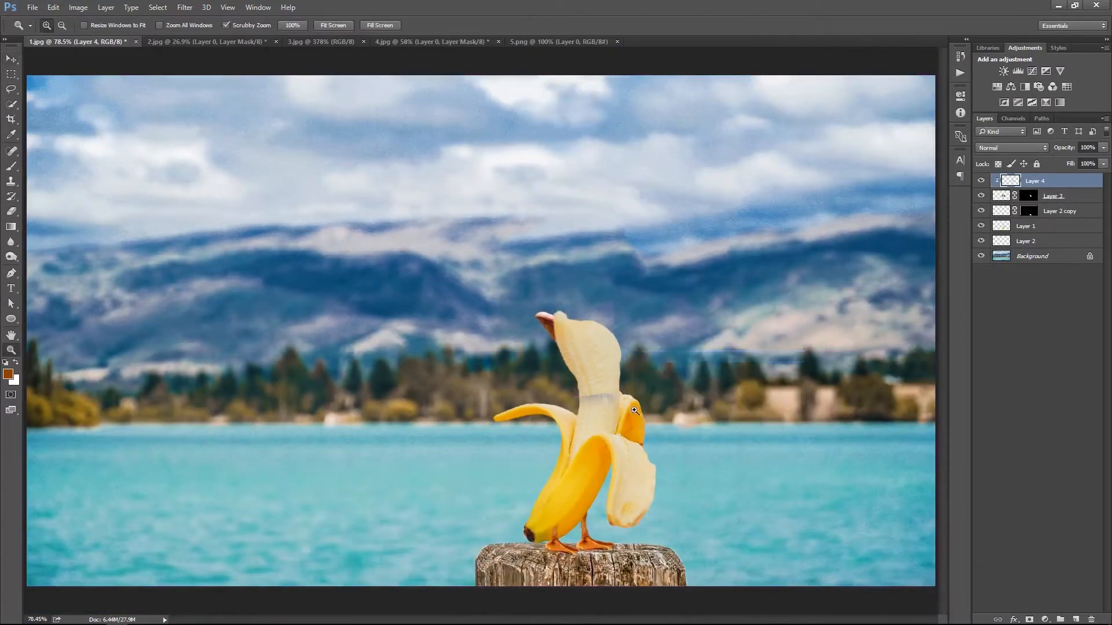
left_click_drag(636, 405, 676, 423)
key("ctrl+t")
left_click_drag(559, 387, 560, 413)
key("Return")
Set the clipped banana tip layer's blend mode to Color
right_click(604, 296)
left_click(617, 307)
left_click_drag(643, 426, 678, 427)
scroll(999, 148, "down", 13)
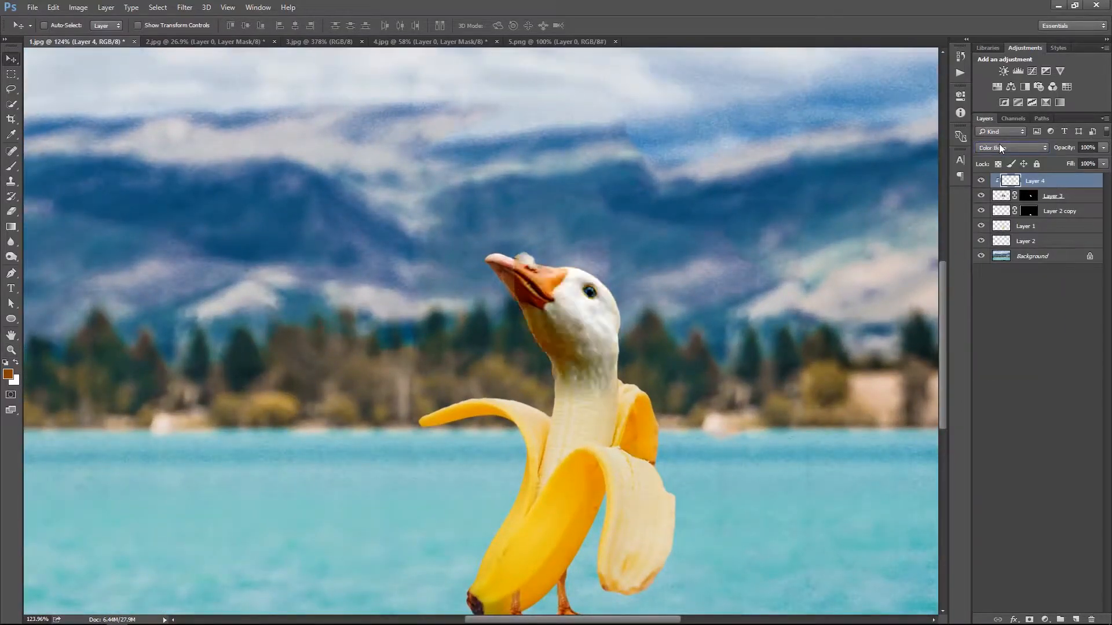
scroll(999, 148, "down", 12)
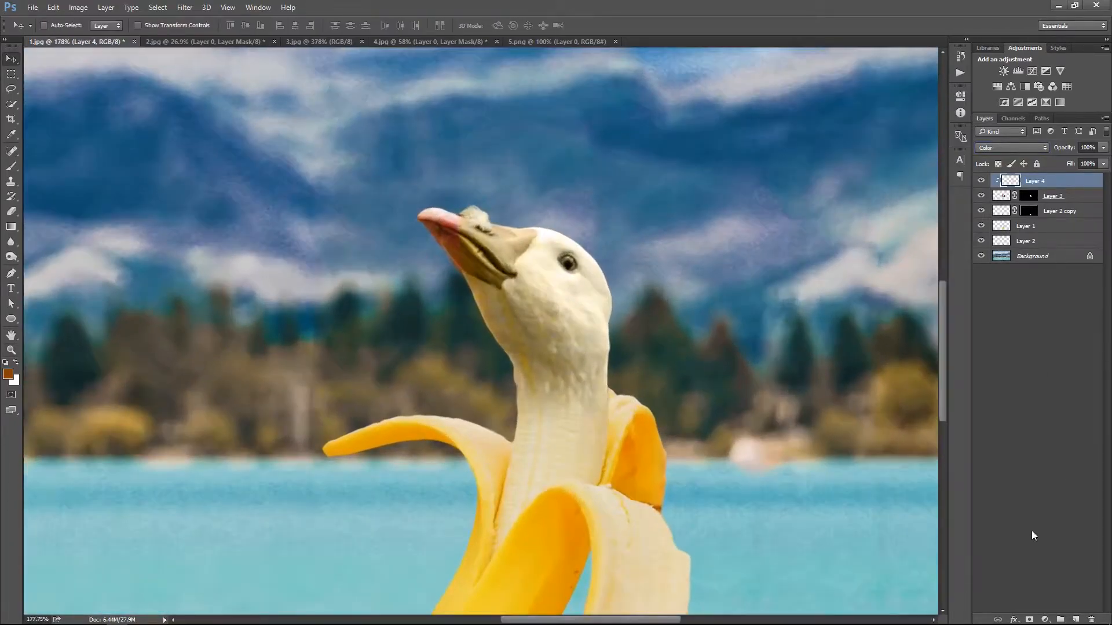
Add a layer mask to the clipped Color layer and paint out the goose's beak and eye
left_click_drag(559, 273, 571, 272)
key("b")
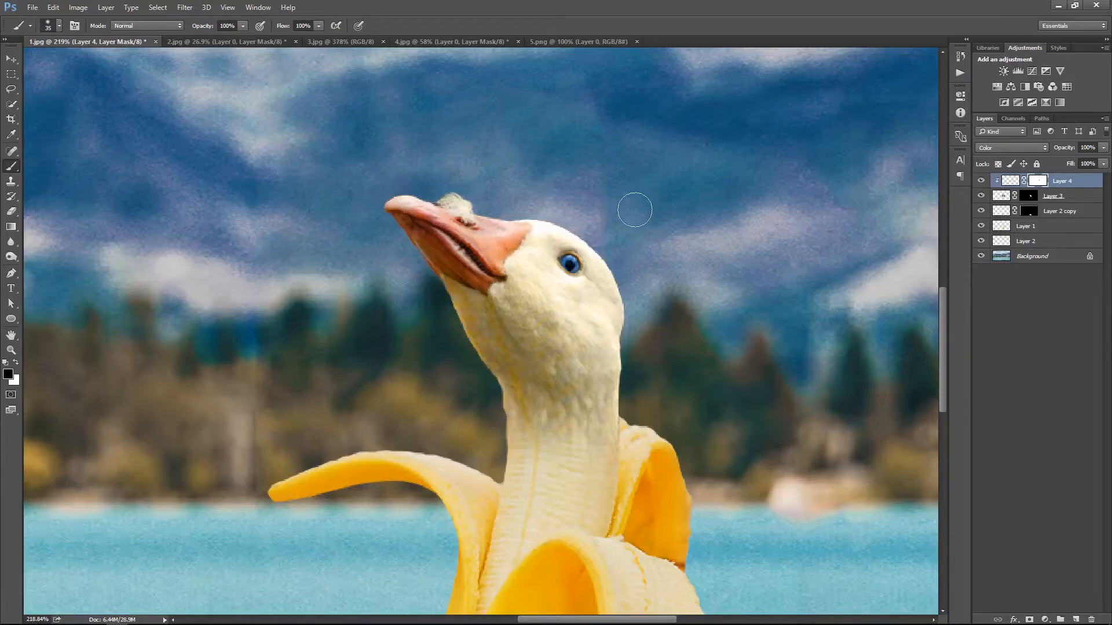
right_click(560, 179)
left_click(575, 184)
left_click_drag(621, 342, 636, 274)
right_click(606, 264)
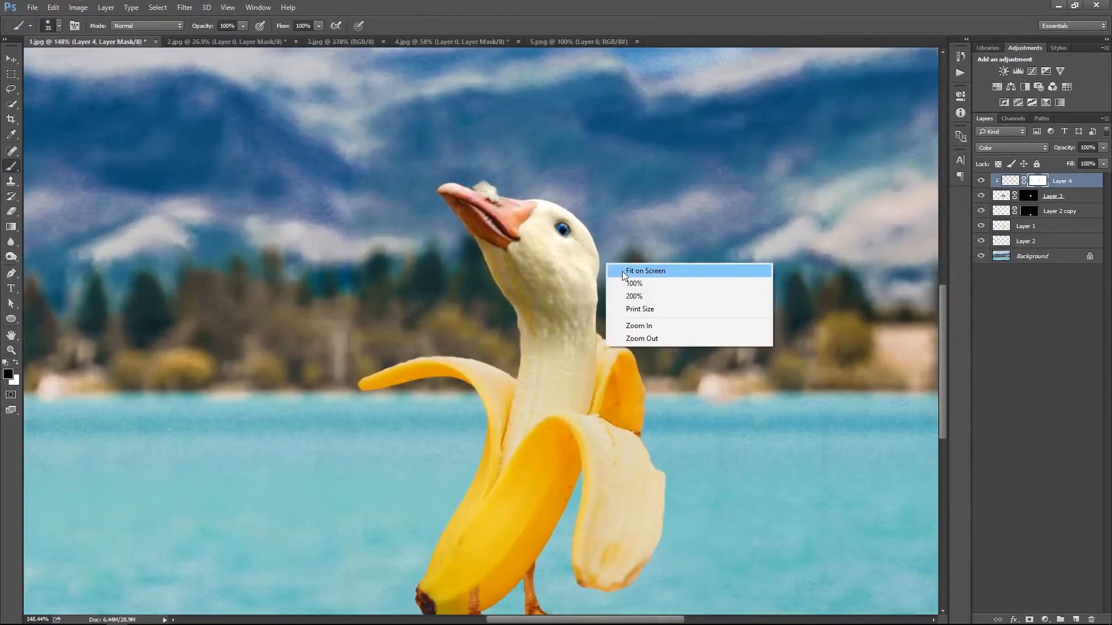
left_click(623, 273)
Open the Camera Raw filter on the banana layer and adjust its basic tone and clarity
key("v")
right_click(612, 309)
left_click(626, 318)
left_click_drag(628, 431, 641, 346)
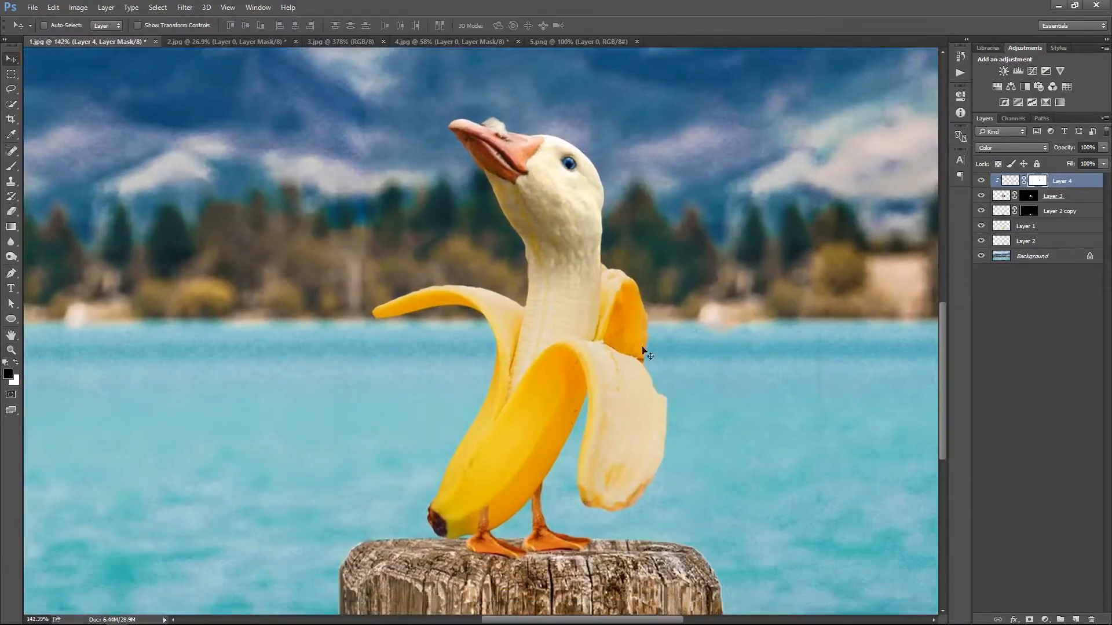
left_click(999, 227)
left_click(185, 7)
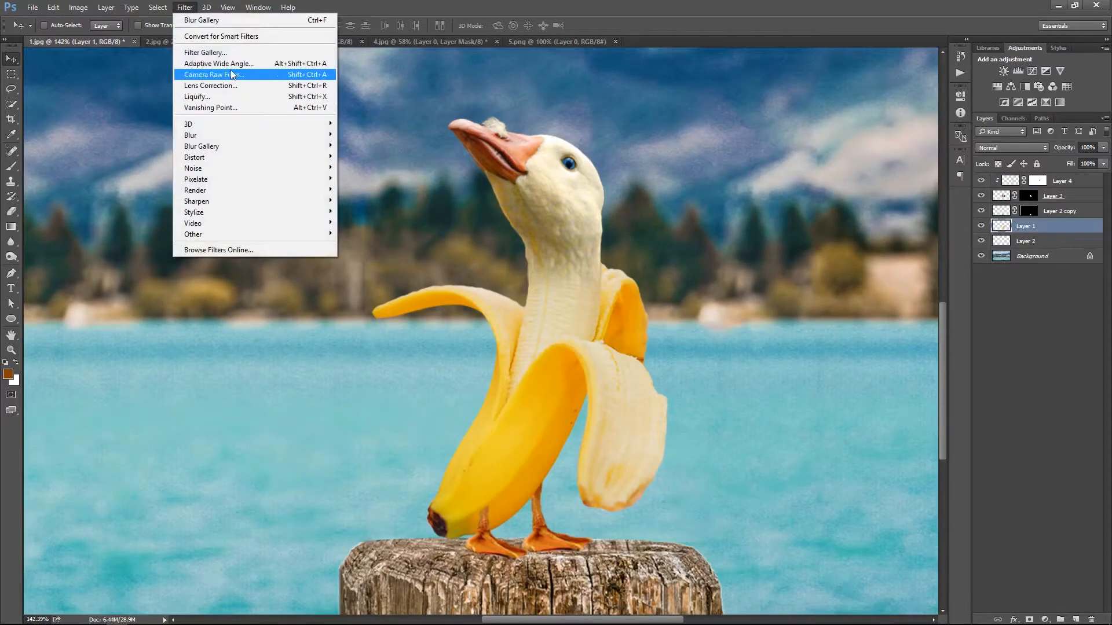
left_click(232, 74)
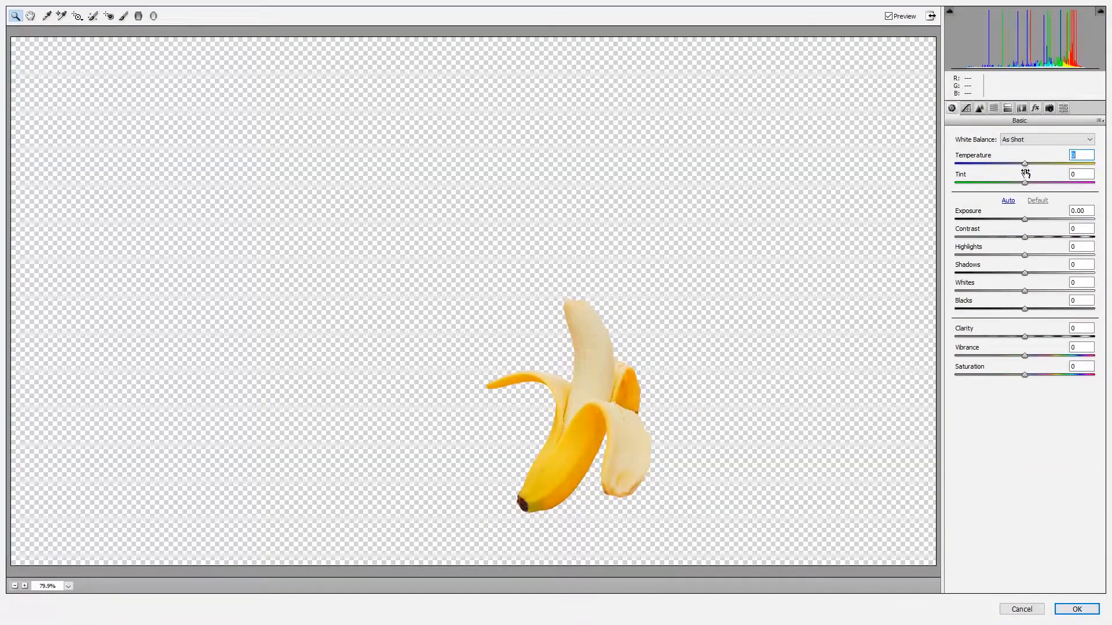
left_click_drag(1025, 237, 1024, 313)
left_click_drag(1025, 336, 1027, 377)
Lower the tone curve highlights slightly, shift the Yellows hue toward orange and apply the Camera Raw filter
left_click(965, 108)
left_click_drag(1024, 318, 1015, 318)
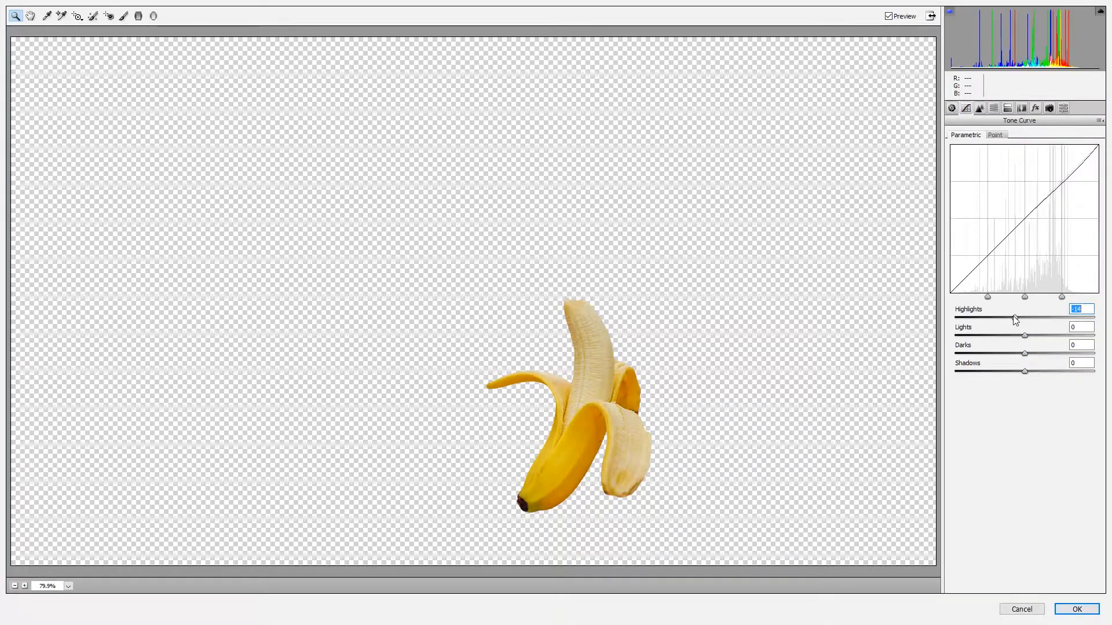
left_click(979, 108)
left_click(993, 108)
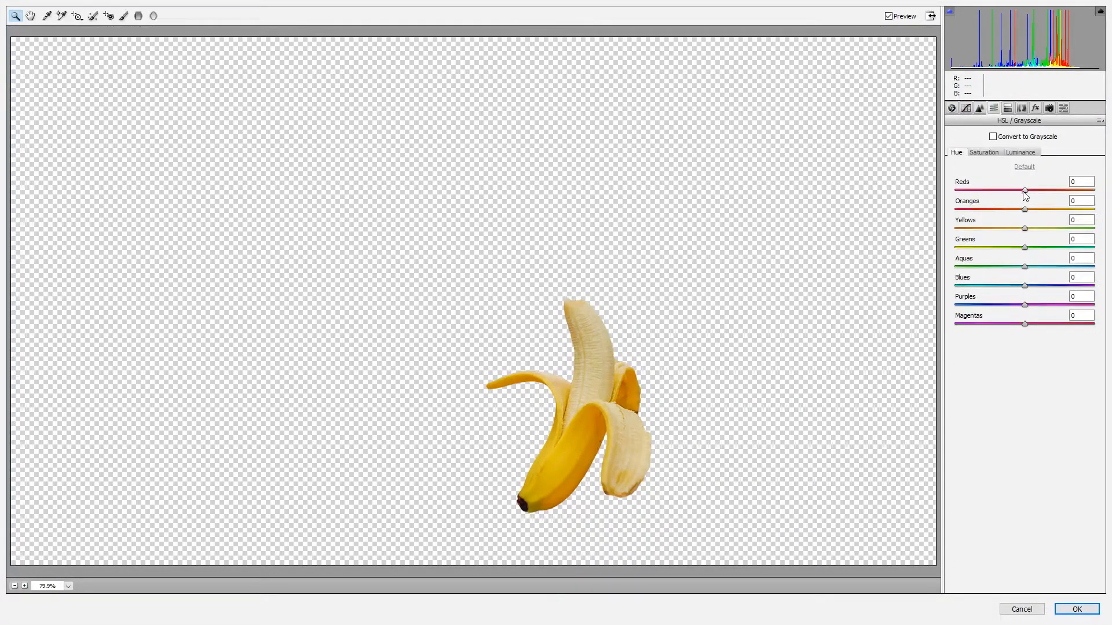
left_click_drag(1013, 231, 982, 230)
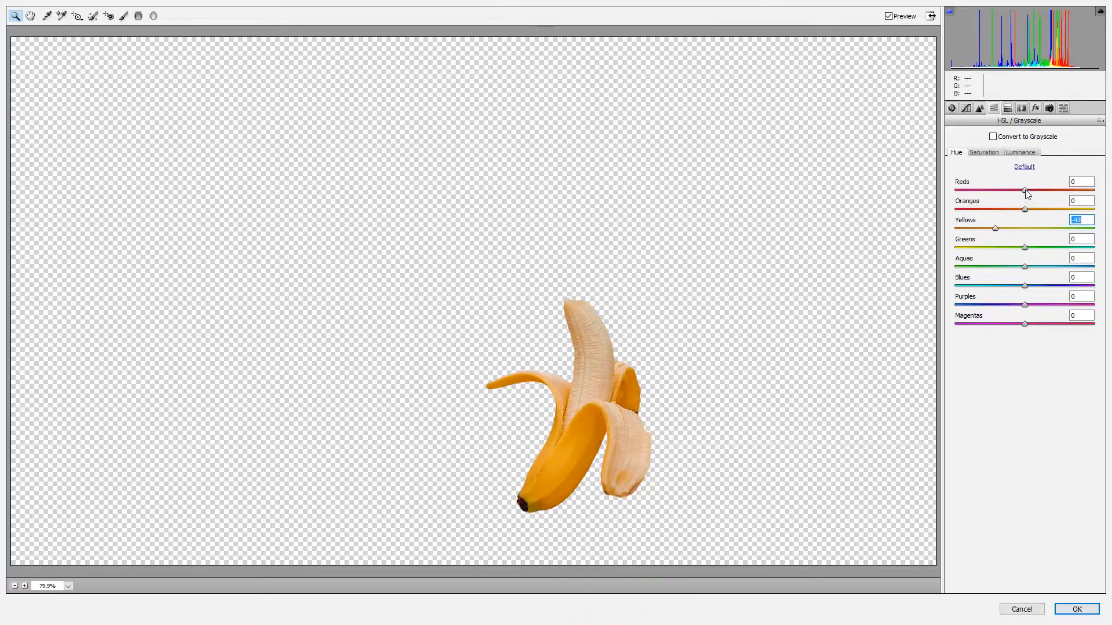
left_click_drag(995, 228, 976, 230)
left_click(1081, 611)
Compare the creature with and without the banana's Camera Raw color change
key("ctrl+z")
key("ctrl+z")
key("ctrl+z")
key("ctrl+z")
key("ctrl+0")
key("z")
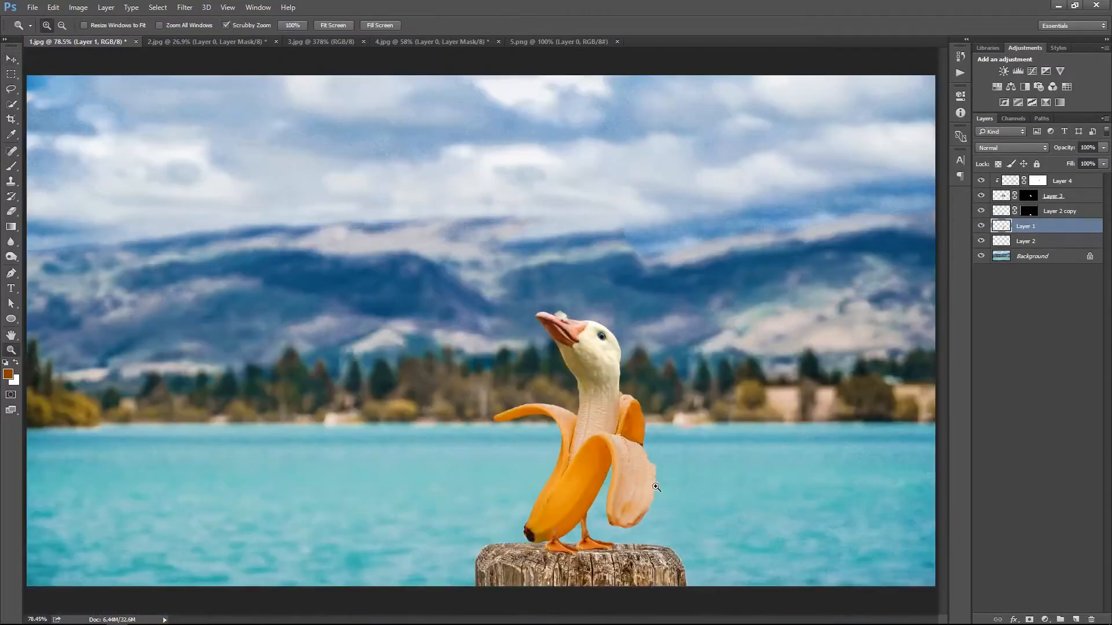
left_click(651, 482)
key("v")
left_click(1036, 196)
key("g")
key("d")
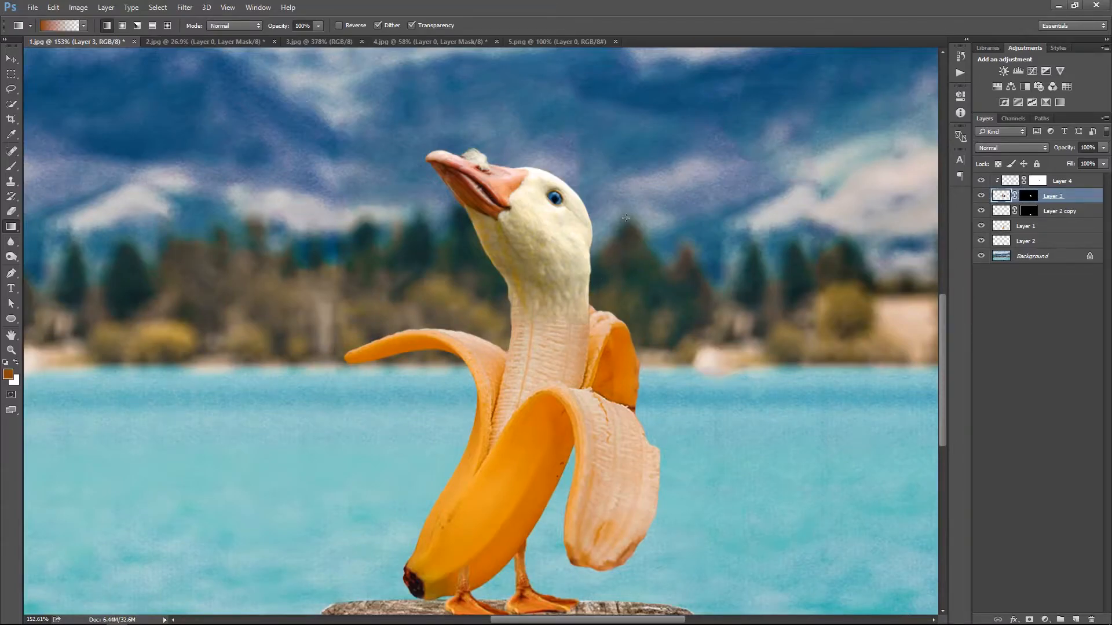
key("ctrl+0")
left_click_drag(656, 382, 689, 423)
key("v")
Try other blend modes such as Pin Light, Darken, Overlay and Lighter Color on the clipped banana tip layer
left_click(980, 182)
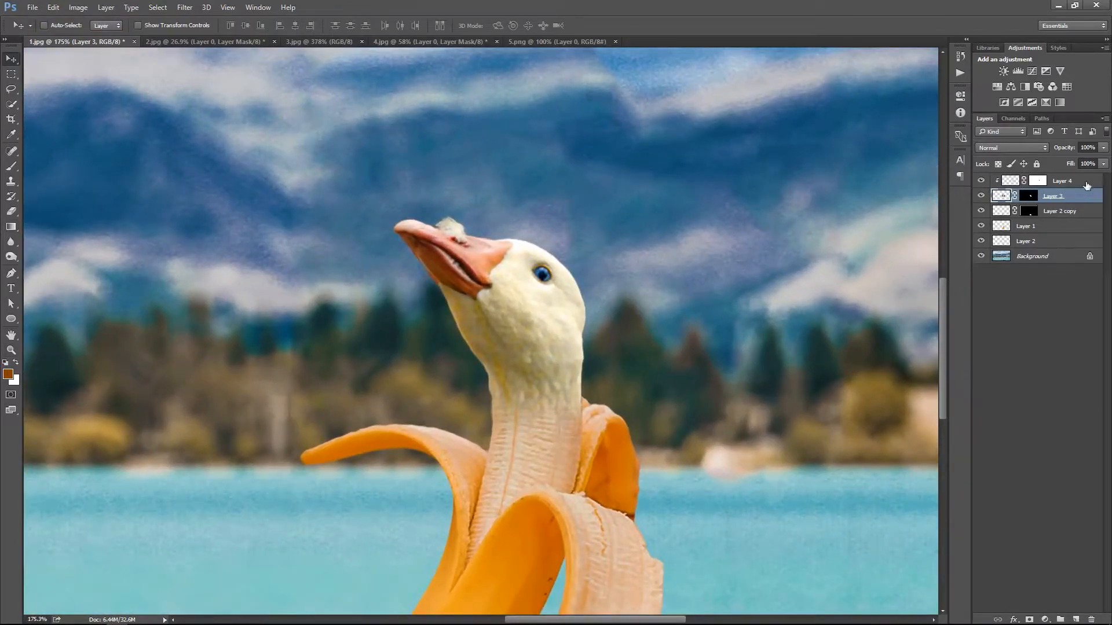
left_click(1086, 184)
scroll(1004, 148, "up", 10)
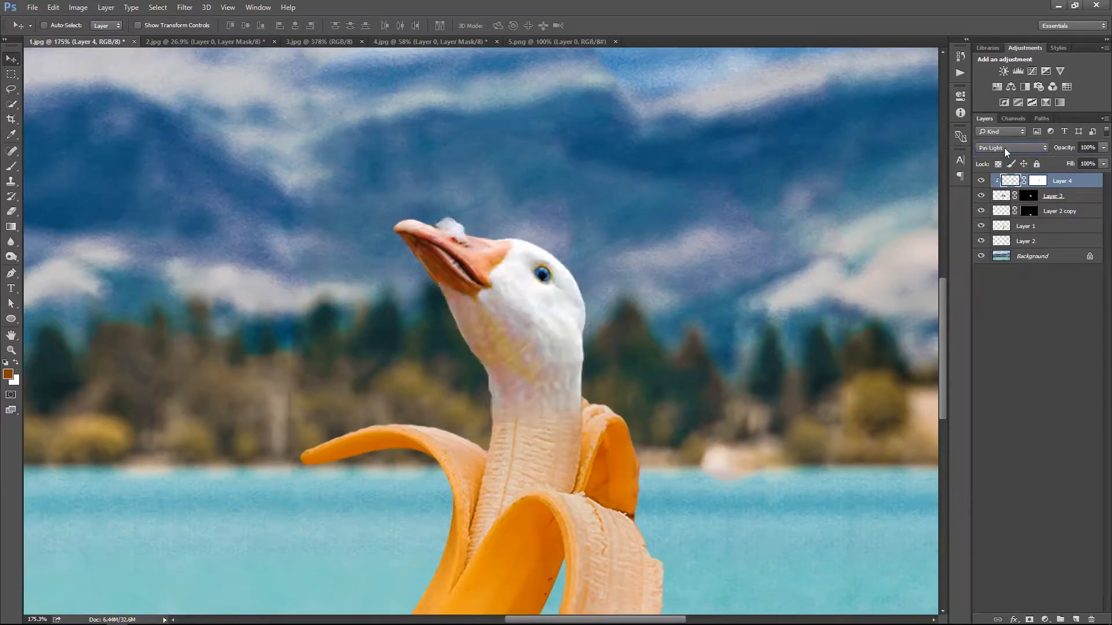
scroll(1004, 148, "up", 6)
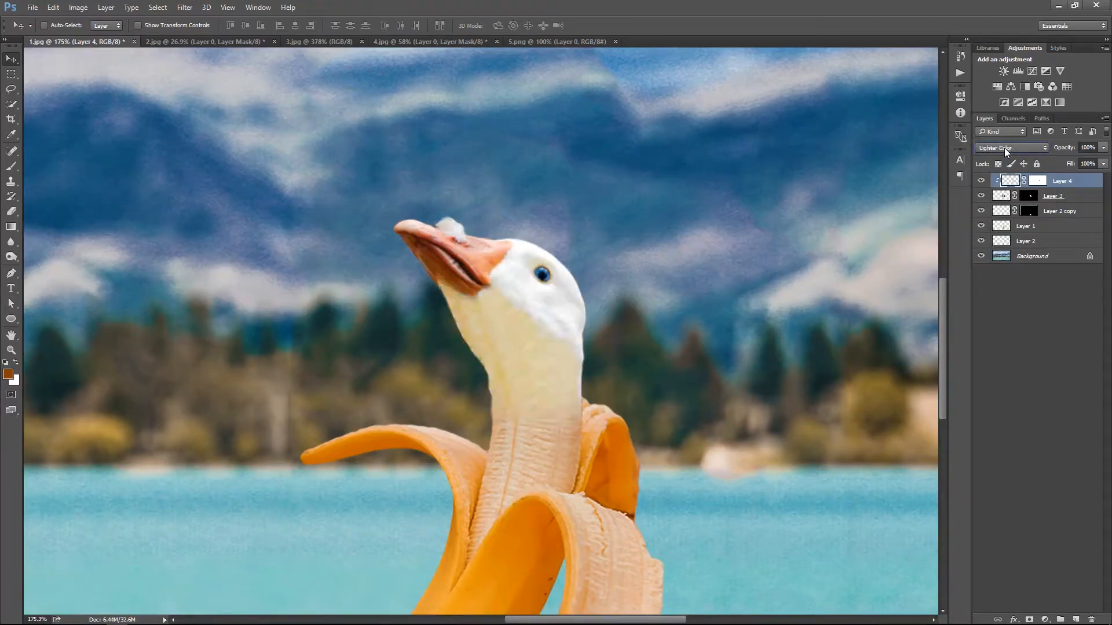
scroll(1004, 148, "up", 3)
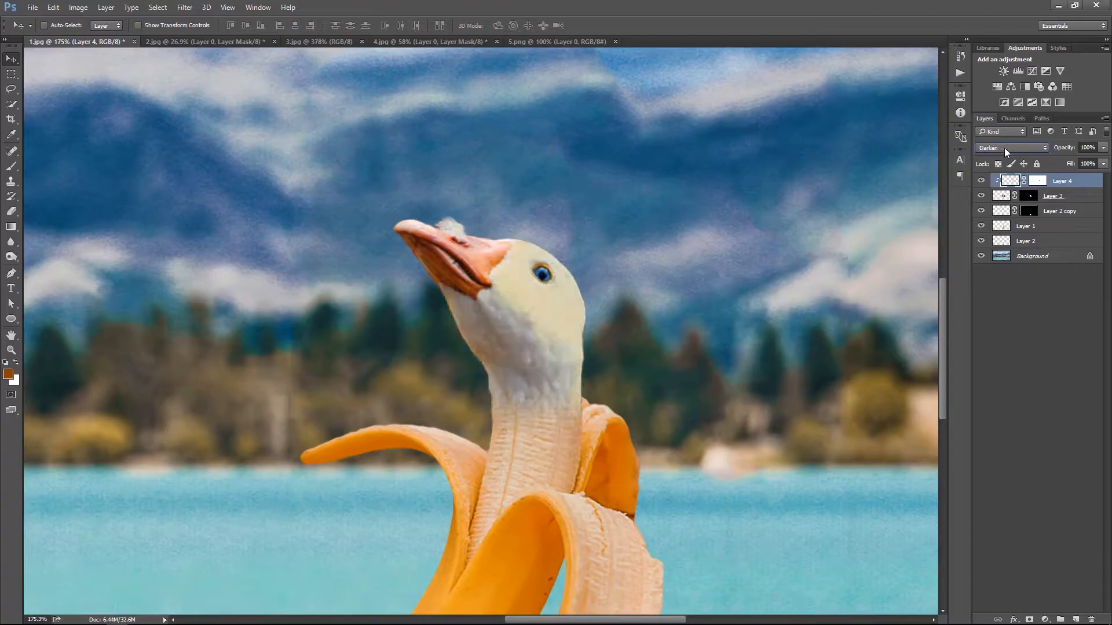
scroll(1004, 148, "down", 11)
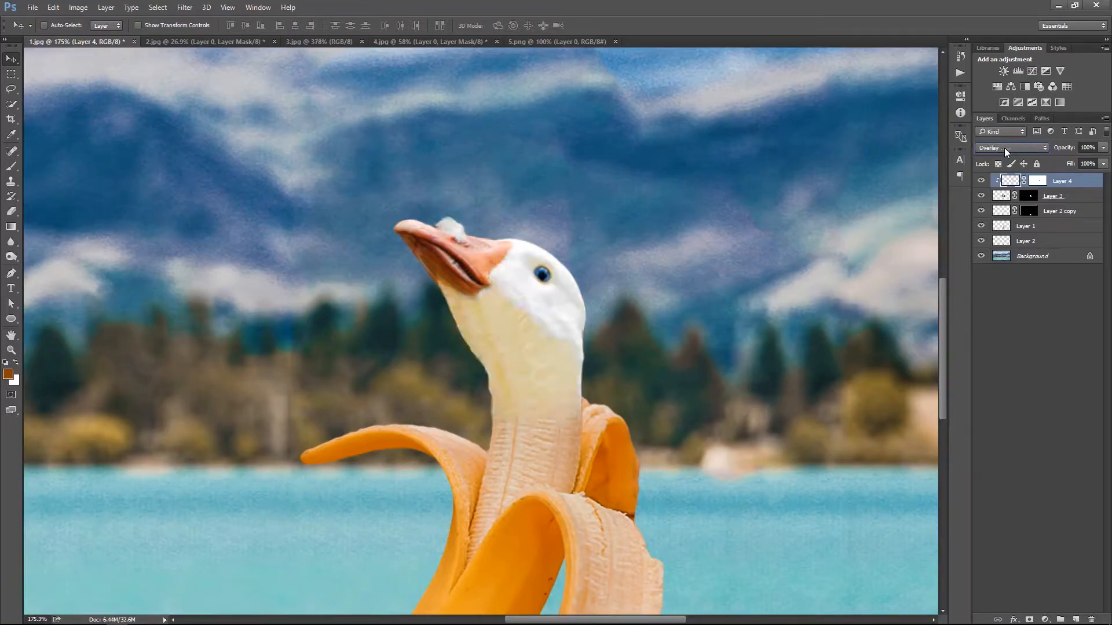
scroll(1004, 147, "down", 5)
scroll(1004, 148, "up", 7)
scroll(1004, 148, "down", 2)
scroll(1004, 148, "up", 4)
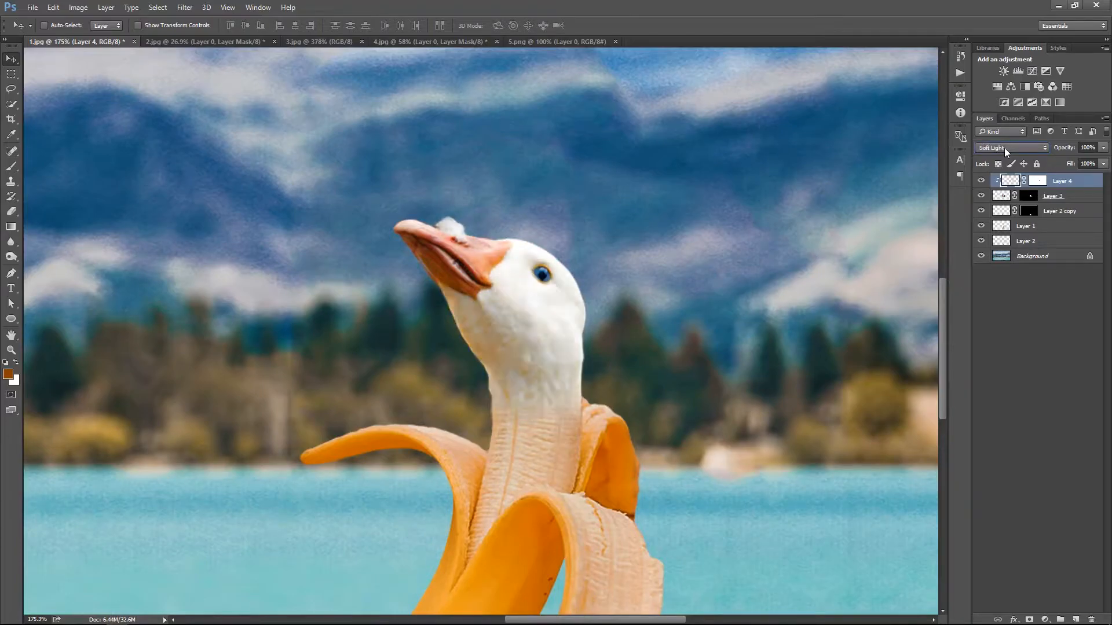
Paint black over the goose's face on the clipped layer's mask with a larger brush
left_click(1036, 181)
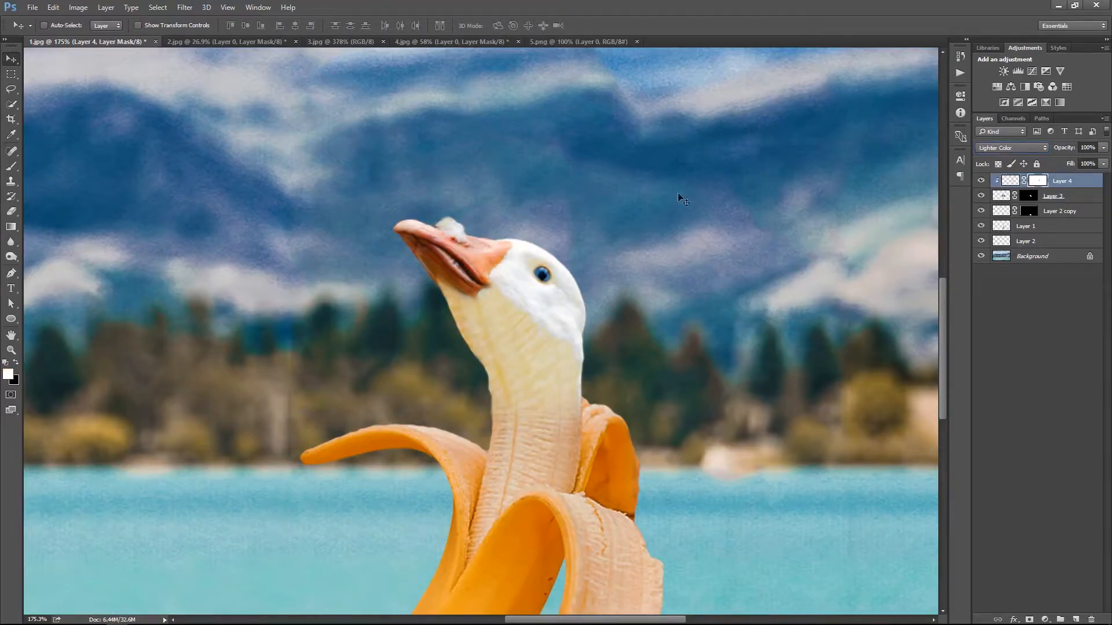
key("b")
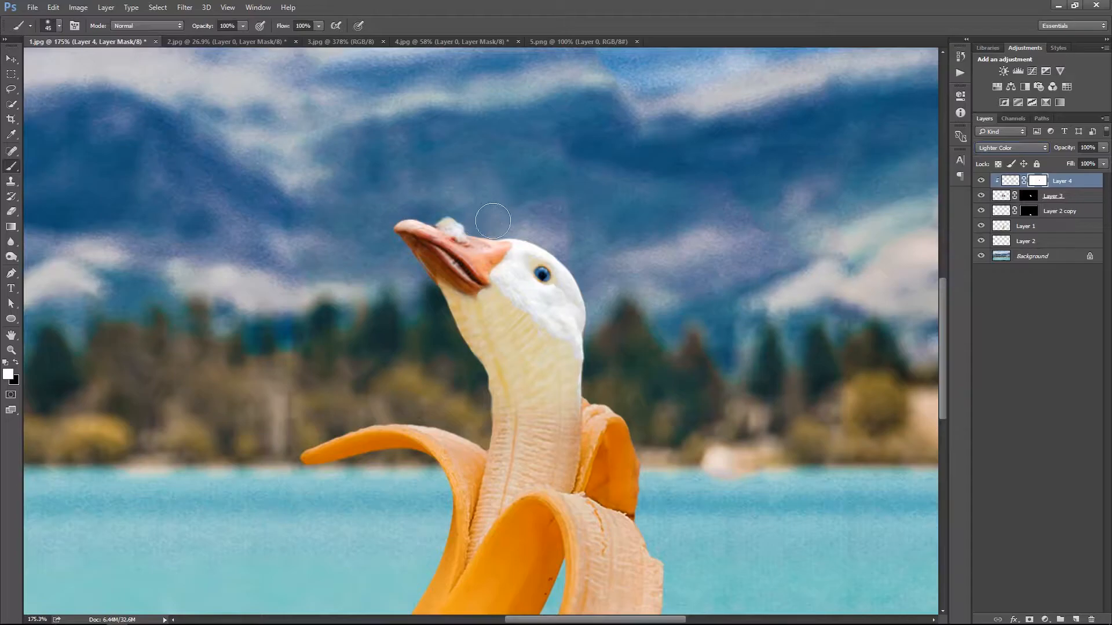
key("bracketright")
key("bracketright")
key("x")
mouse_move(542, 265)
left_mouse_down()
mouse_move(498, 253)
mouse_move(492, 283)
left_mouse_up()
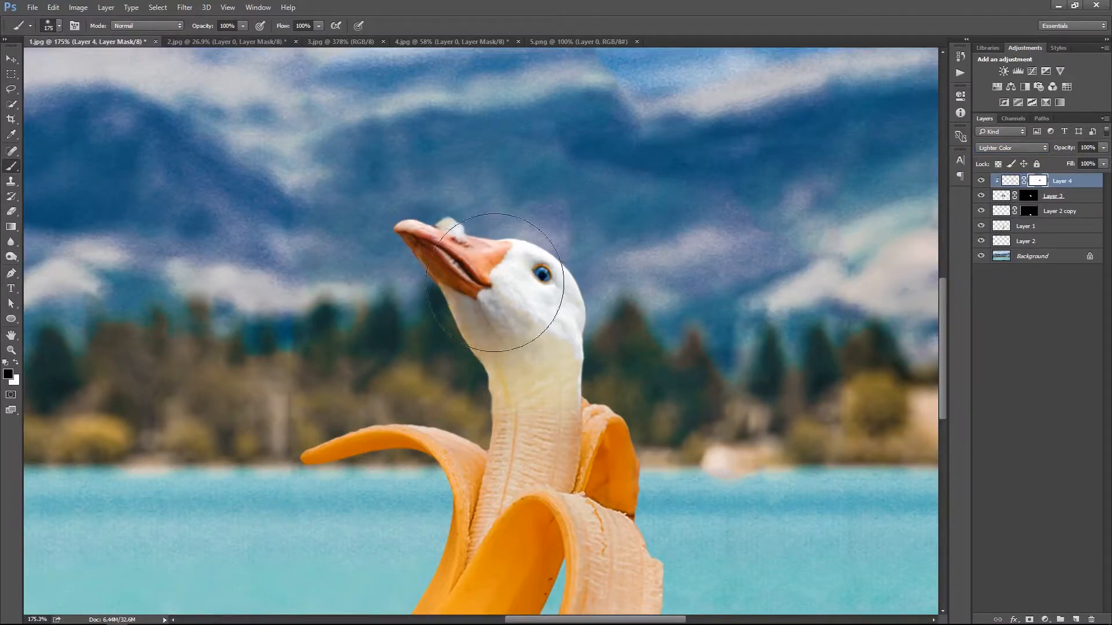
Set the clipped banana tip layer's blend mode back to Color
left_click(1012, 148)
left_click(1019, 366)
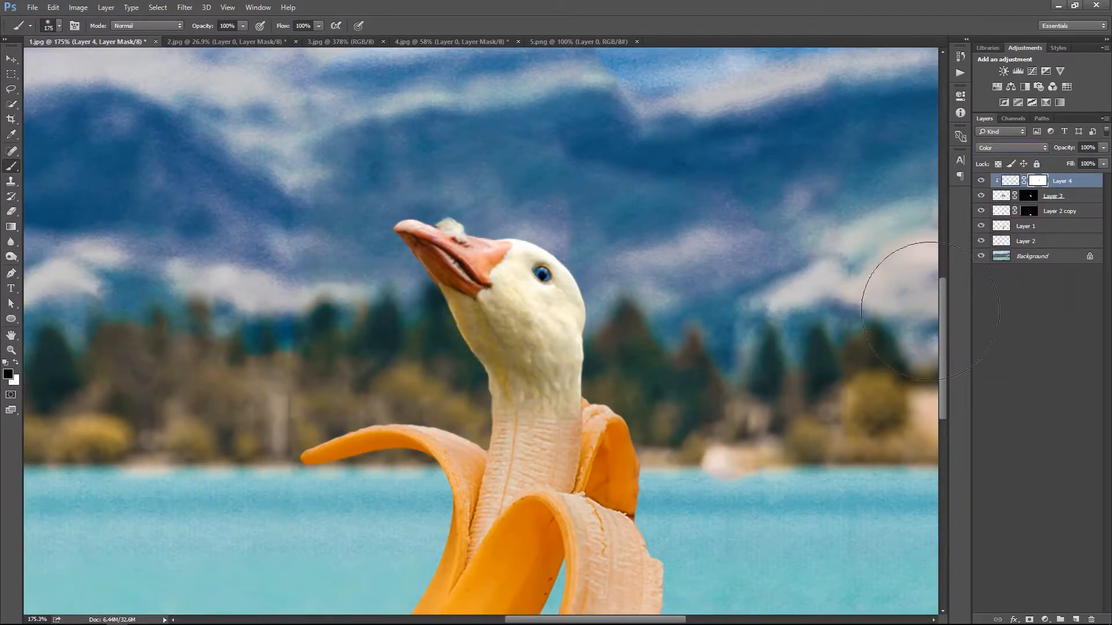
key("z")
right_click(593, 323)
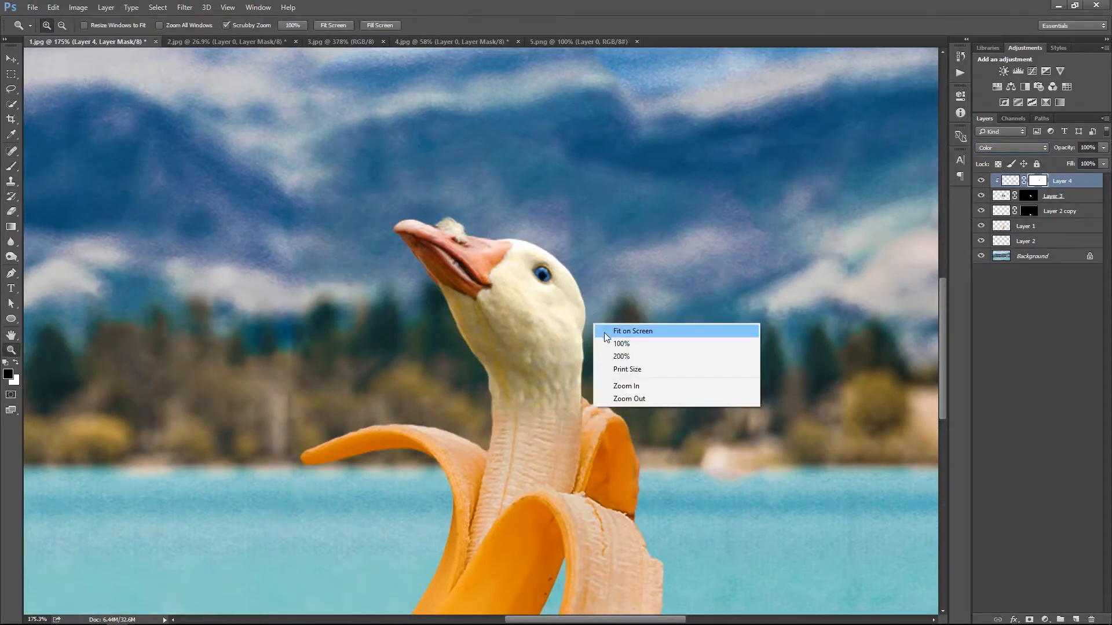
left_click(606, 332)
scroll(650, 424, "up", 5)
scroll(650, 425, "up", 2)
Hide the old clipped layer and copy the recolored banana's tip to a new layer clipped to the goose head
left_click(981, 226)
left_click(981, 226)
left_click(1005, 227)
key("m")
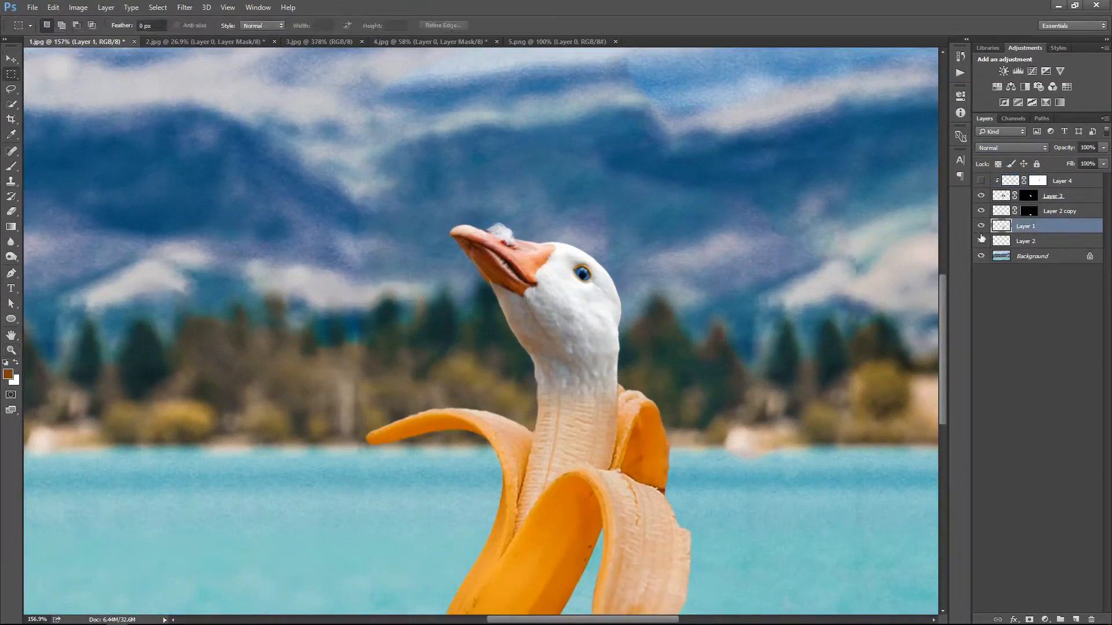
left_click(981, 196)
left_click_drag(628, 380, 623, 382)
left_click(980, 196)
key("ctrl+j")
left_click_drag(1013, 225, 1013, 190)
Scale and position the new banana tip over the goose's head and neck, and set its blend mode to Color
key("v")
key("ctrl+t")
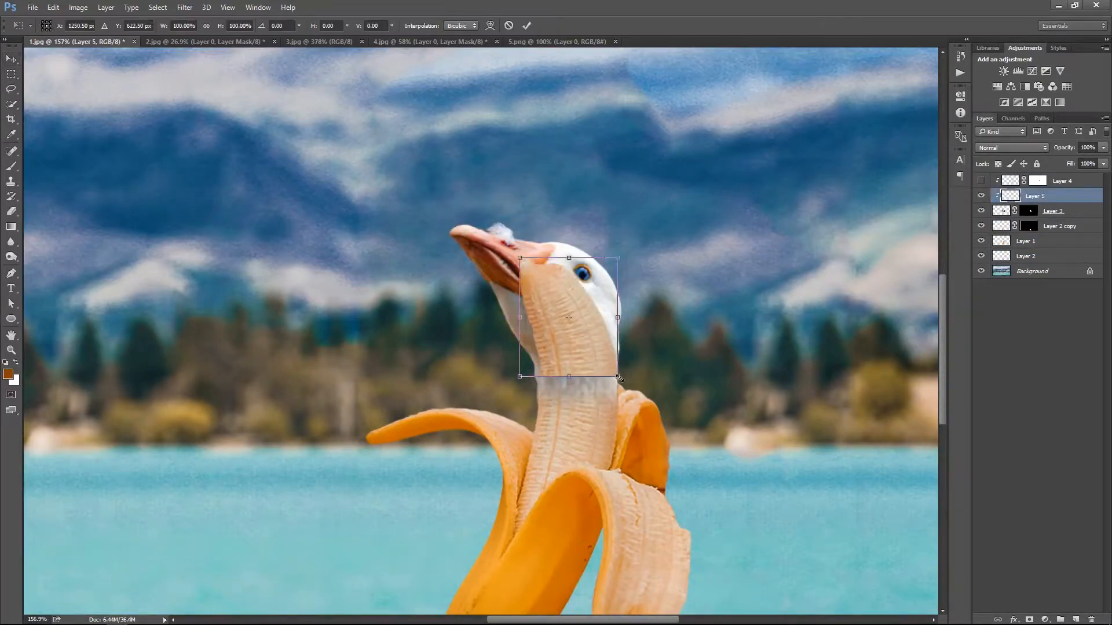
left_click_drag(618, 383, 650, 419)
left_click_drag(599, 361, 601, 338)
left_click_drag(650, 395, 662, 407)
key("Return")
left_click_drag(598, 342, 631, 347)
left_click(1011, 148)
left_click(1037, 361)
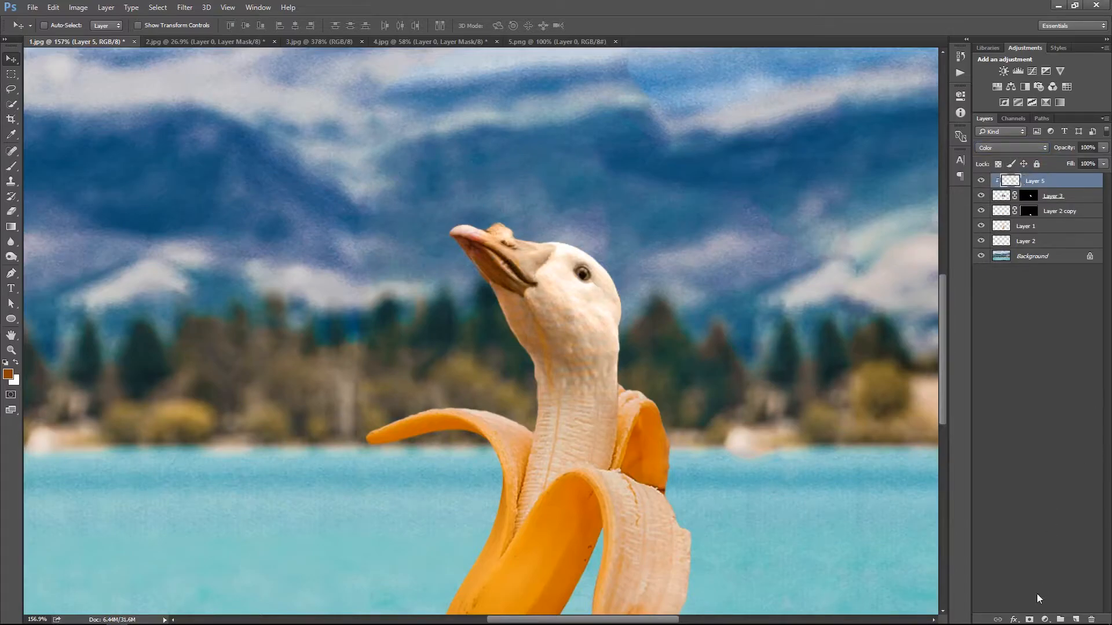
Delete the hidden old clipped layer and add a layer mask to the new Color layer
key("d")
left_click(1029, 619)
key("b")
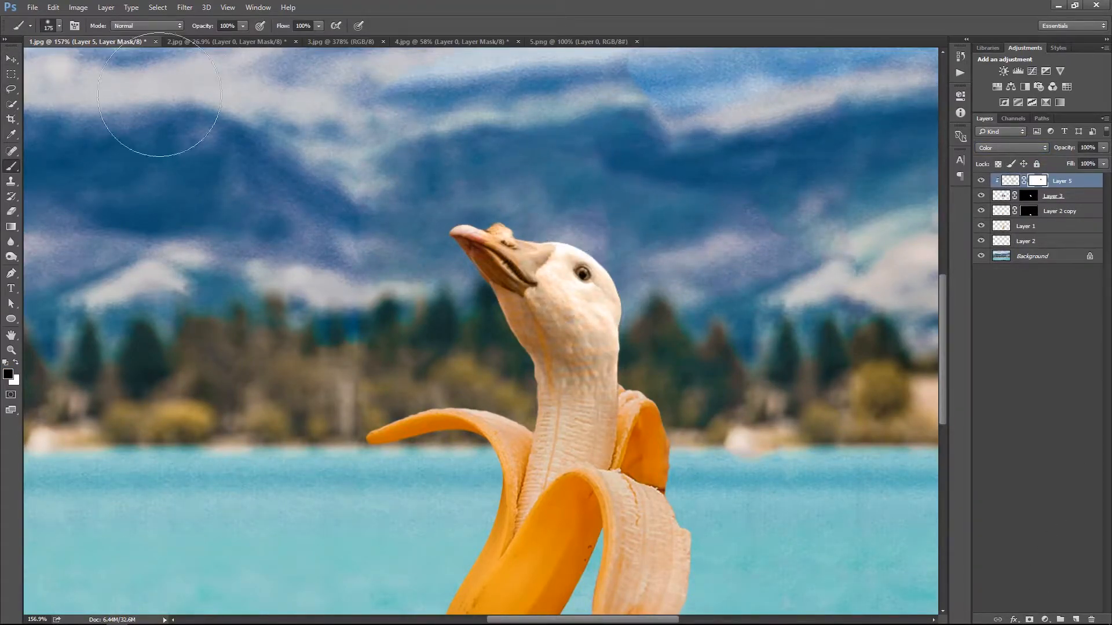
Paint the goose's beak and eye out of the new Color layer's mask with a smaller brush
left_click(58, 26)
double_click(159, 96)
key("bracketleft")
key("bracketleft")
key("bracketleft")
key("bracketleft")
key("bracketleft")
key("bracketleft")
key("bracketleft")
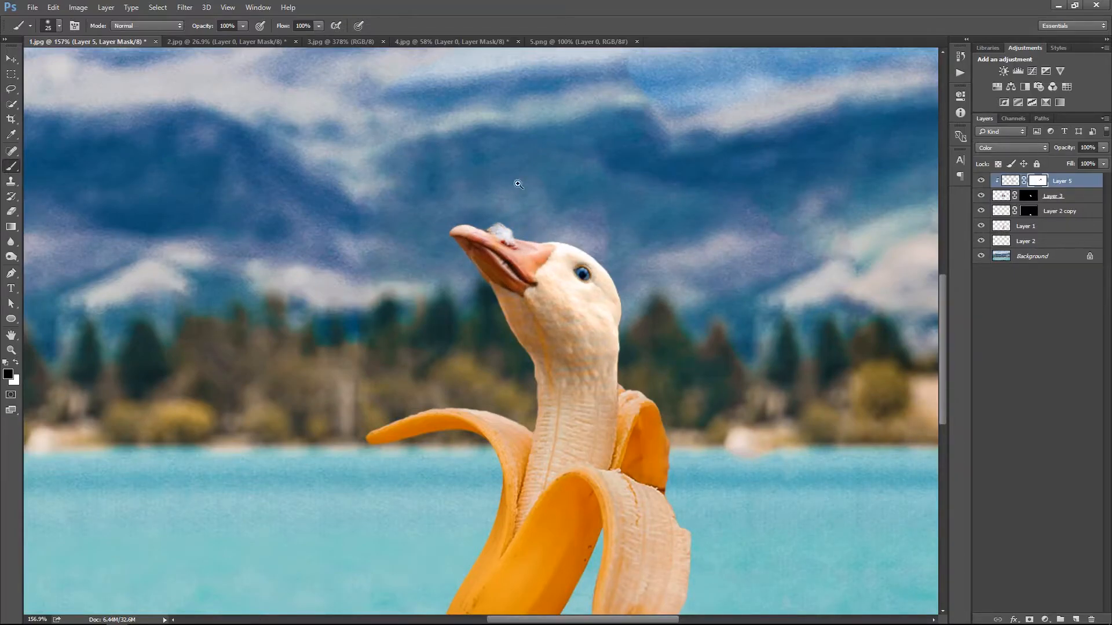
key("ctrl+0")
left_click(705, 464, "ctrl")
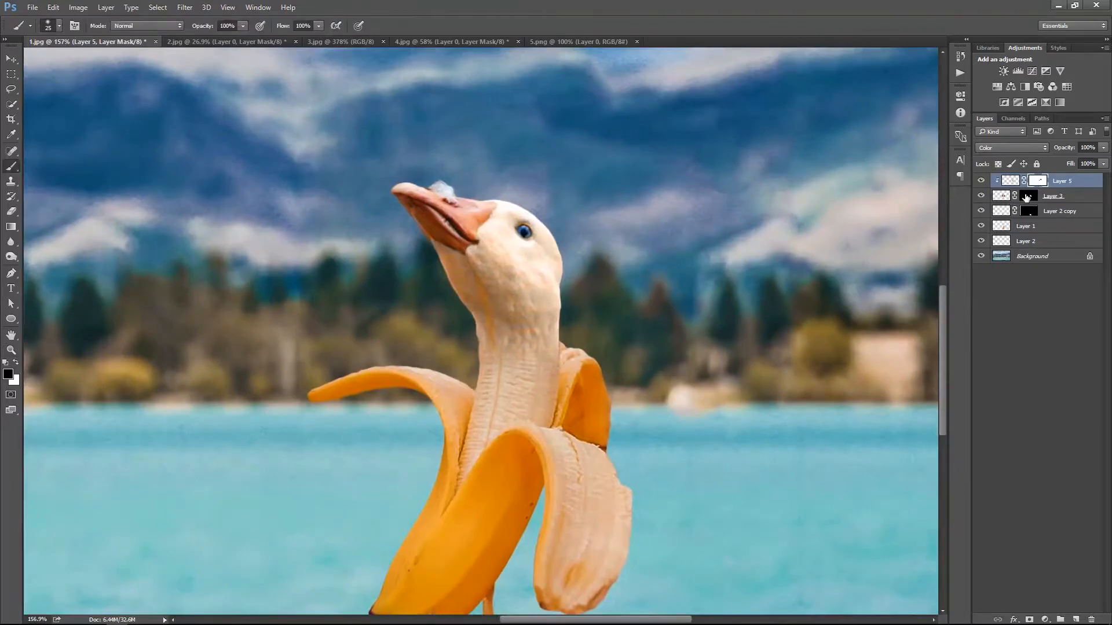
Reduce the brush to 49% opacity and 60% flow and blend the goose's neck into the banana on Layer 3's mask
left_click(1027, 196)
key("bracketright")
key("bracketright")
left_click_drag(519, 311, 561, 324)
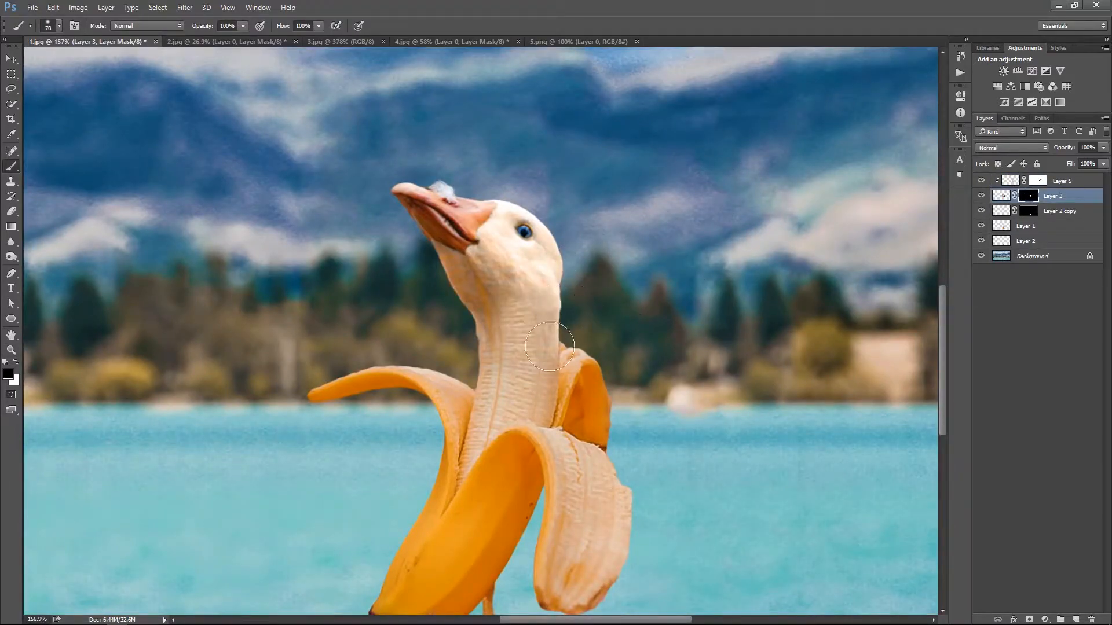
key("ctrl+z")
left_click_drag(303, 35, 295, 39)
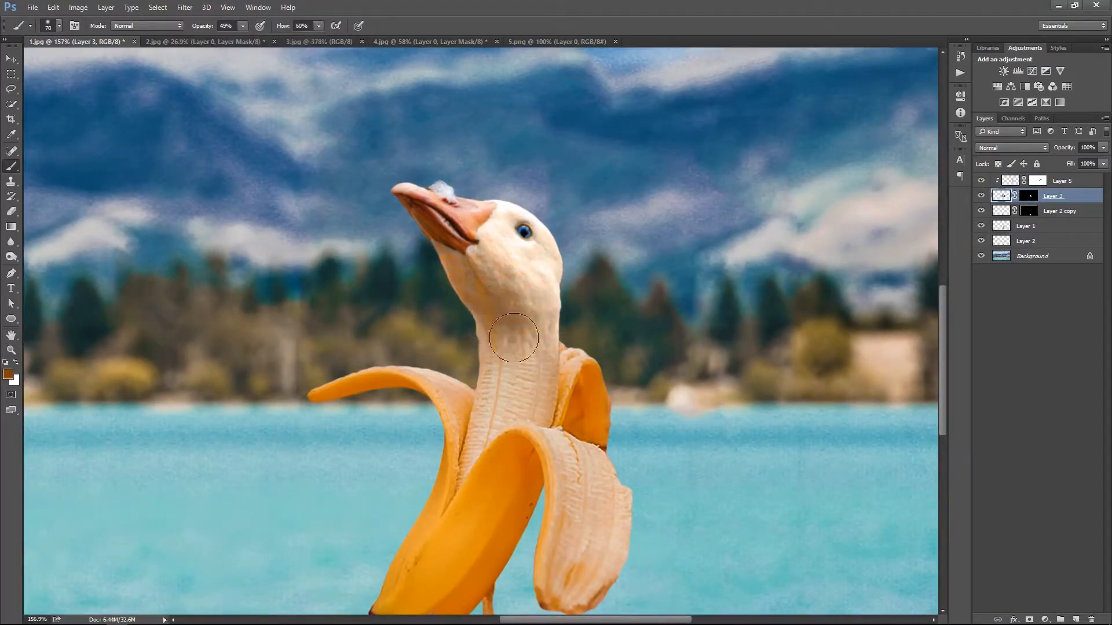
left_click(1029, 195)
mouse_move(550, 298)
left_mouse_down()
mouse_move(504, 322)
mouse_move(513, 348)
left_mouse_up()
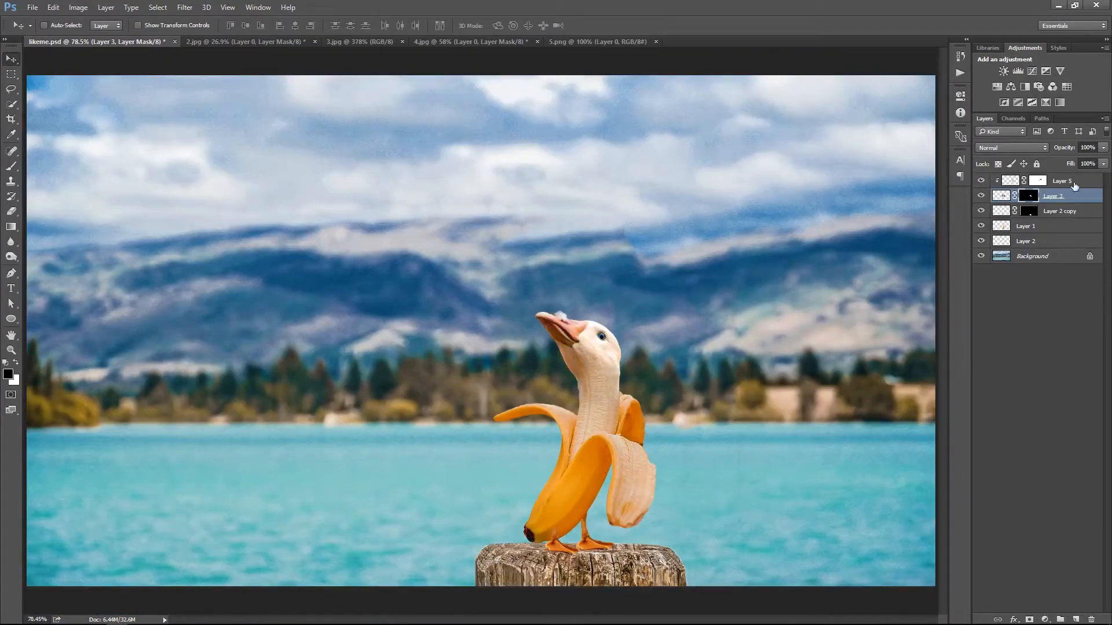
Group all the creature's layers above the background and name the group "final"
left_click(1042, 182)
left_click(1008, 241, "shift")
key("ctrl+g")
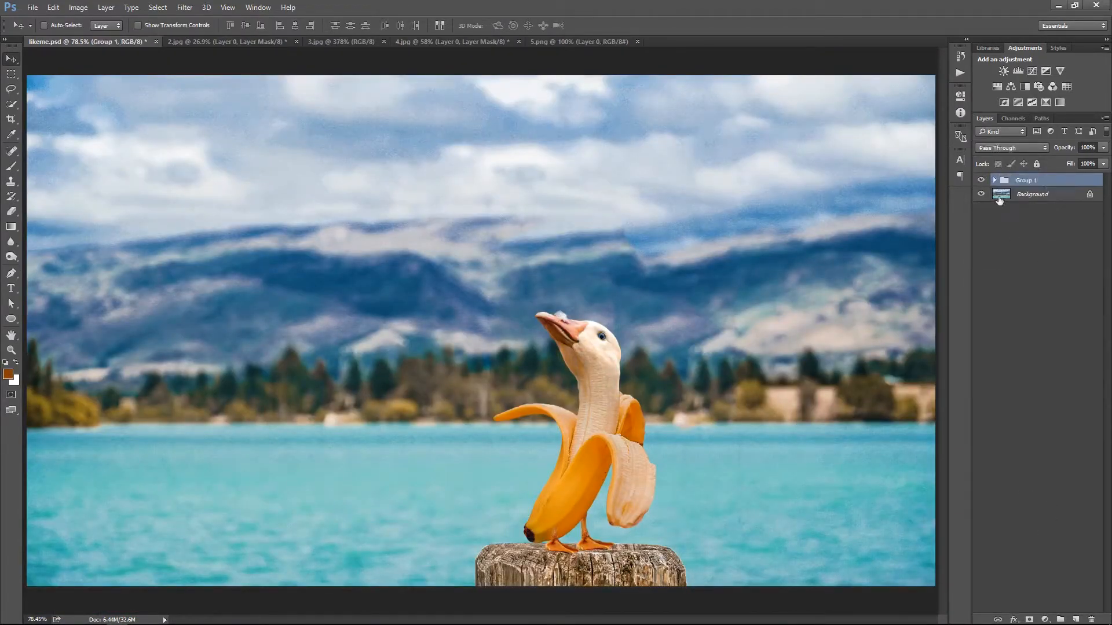
type("final")
key("Return")
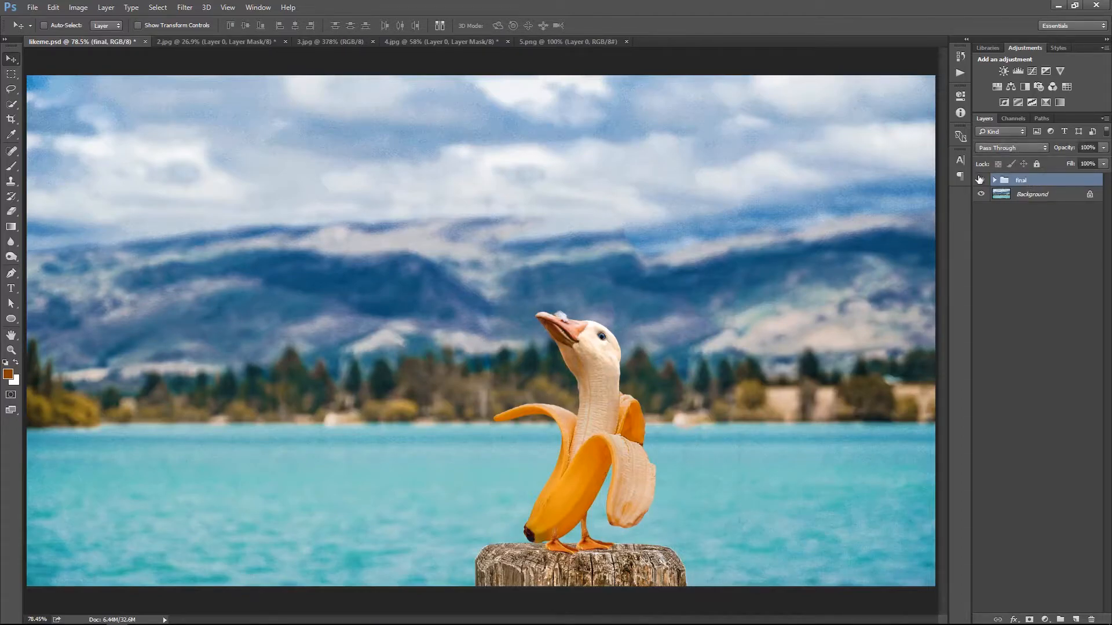
Add a Color Lookup adjustment with a 3D LUT at 50% opacity and paint the goose's head and neck out of its mask
left_click(1044, 620)
left_click(1045, 547)
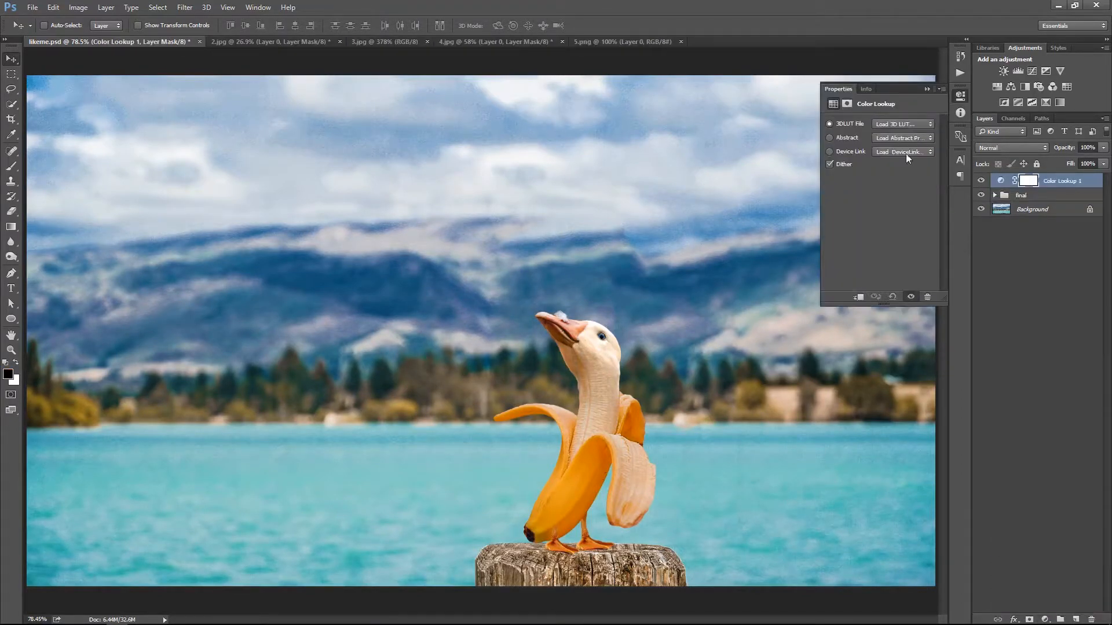
left_click(901, 124)
left_click(908, 169)
left_click(1086, 182, "ctrl")
left_click(1087, 181)
key("5")
left_click(1029, 180)
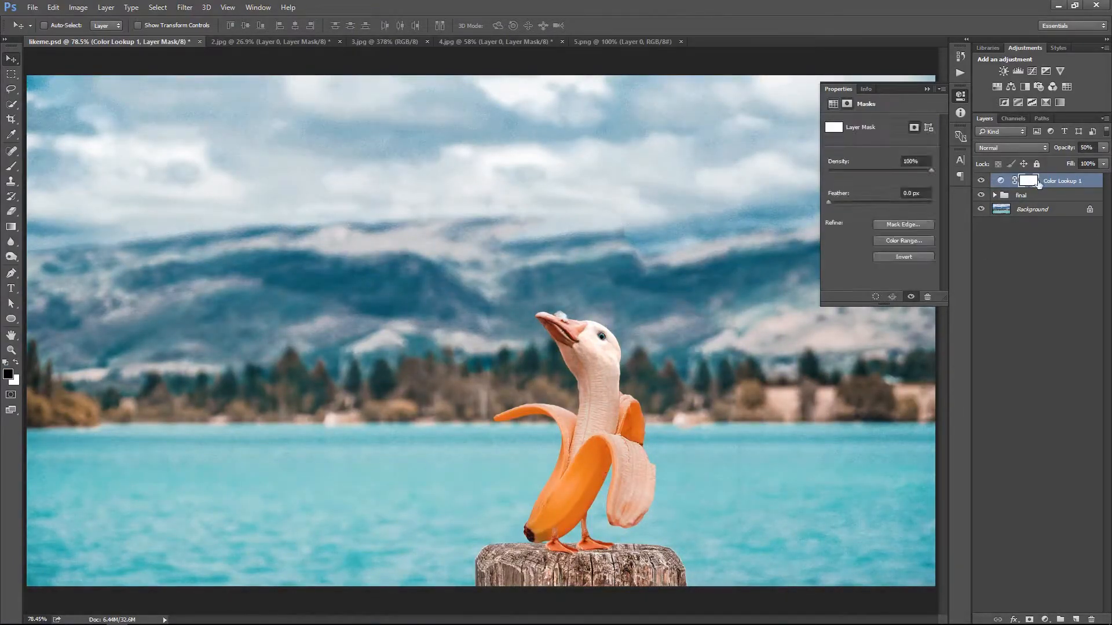
key("b")
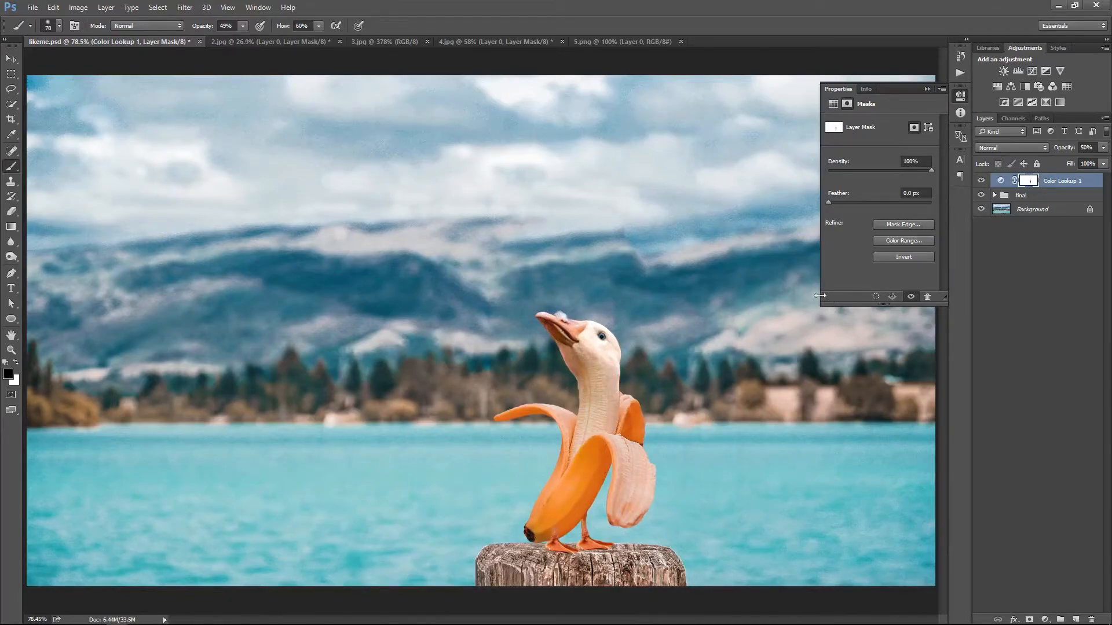
Add a second Color Lookup adjustment using the NightFromDay 3D LUT
left_click(1036, 539)
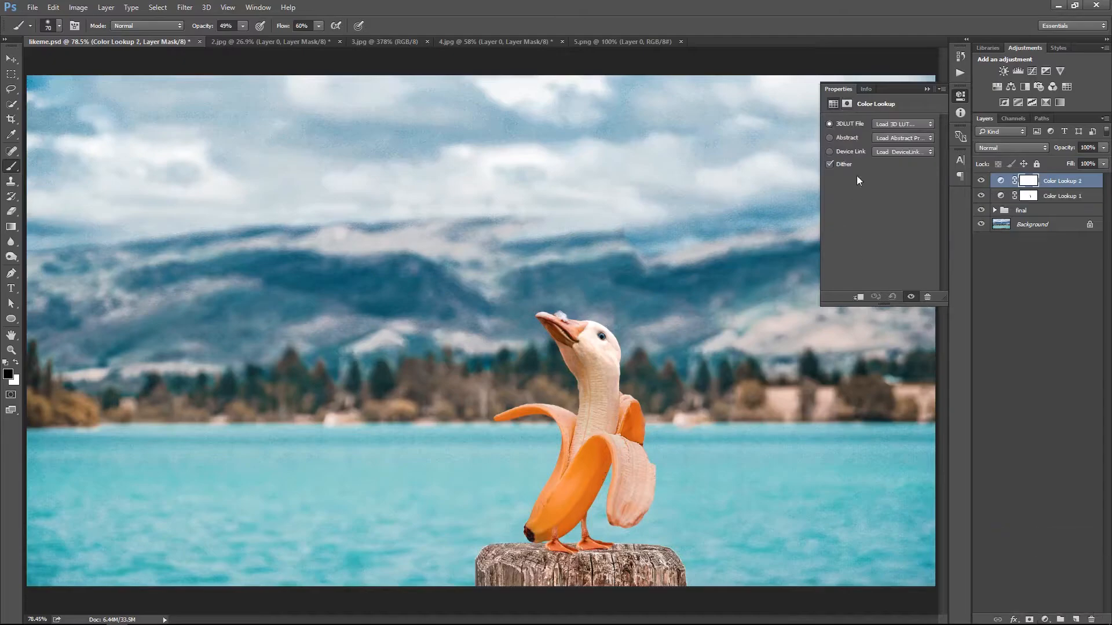
left_click(902, 124)
left_click(908, 422)
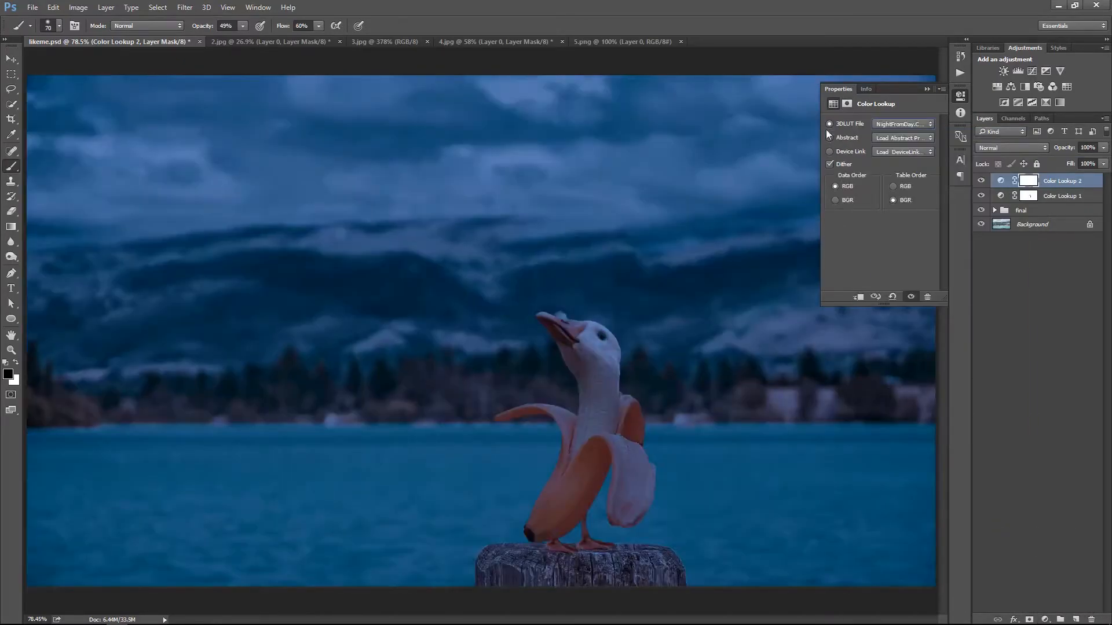
left_click(926, 89)
key("v")
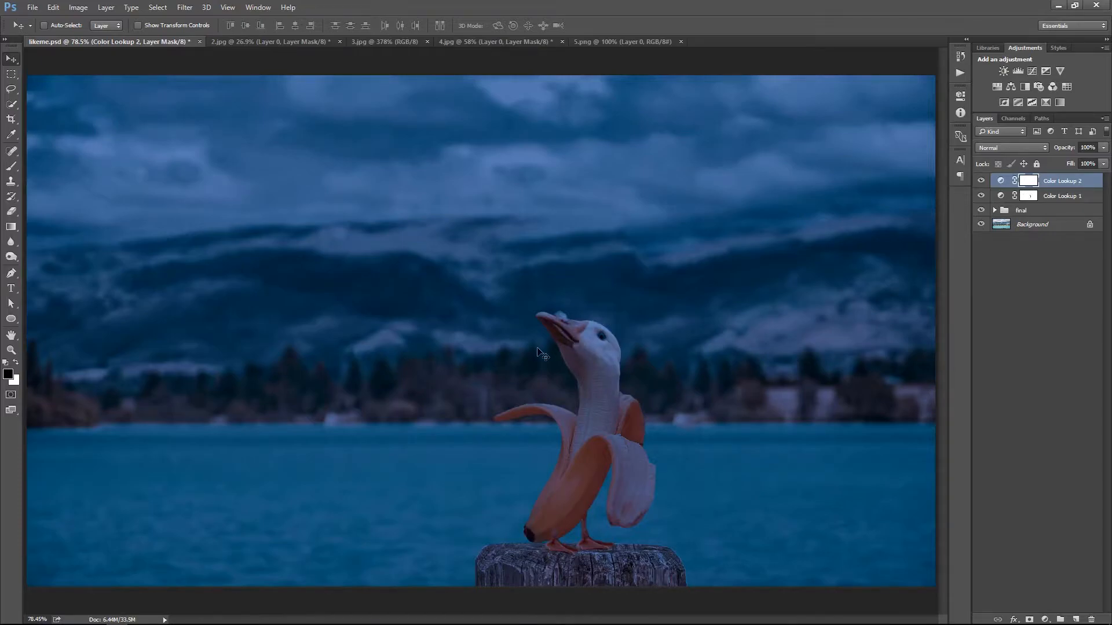
Paint the creature out of the night adjustment's mask with a soft black brush enlarged to 400 px
key("b")
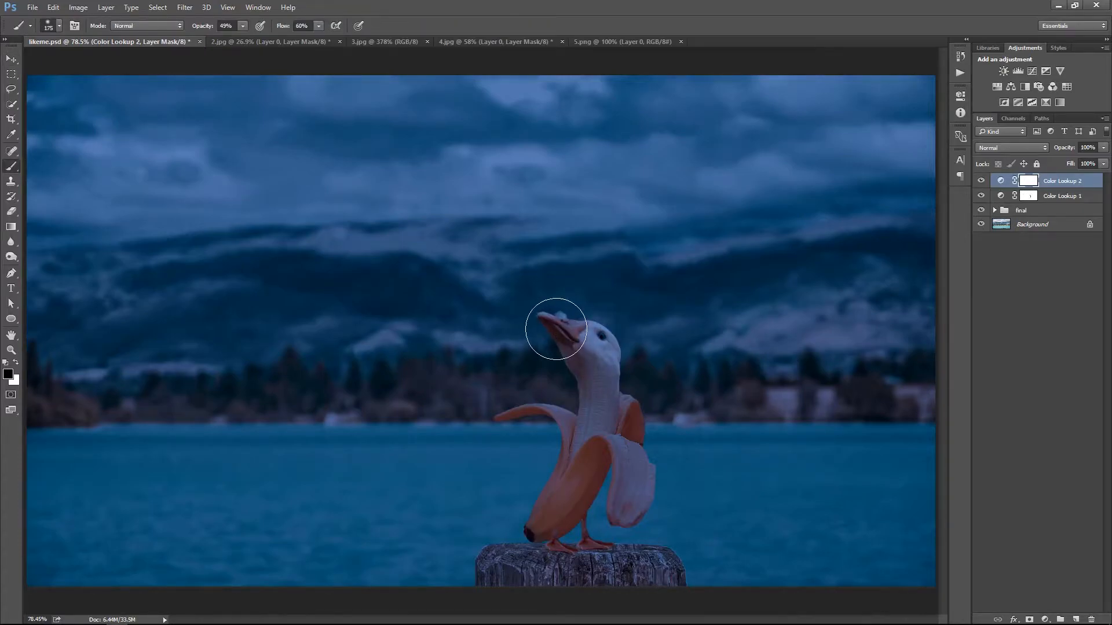
key("bracketright")
key("bracketright")
key("bracketright")
key("bracketright")
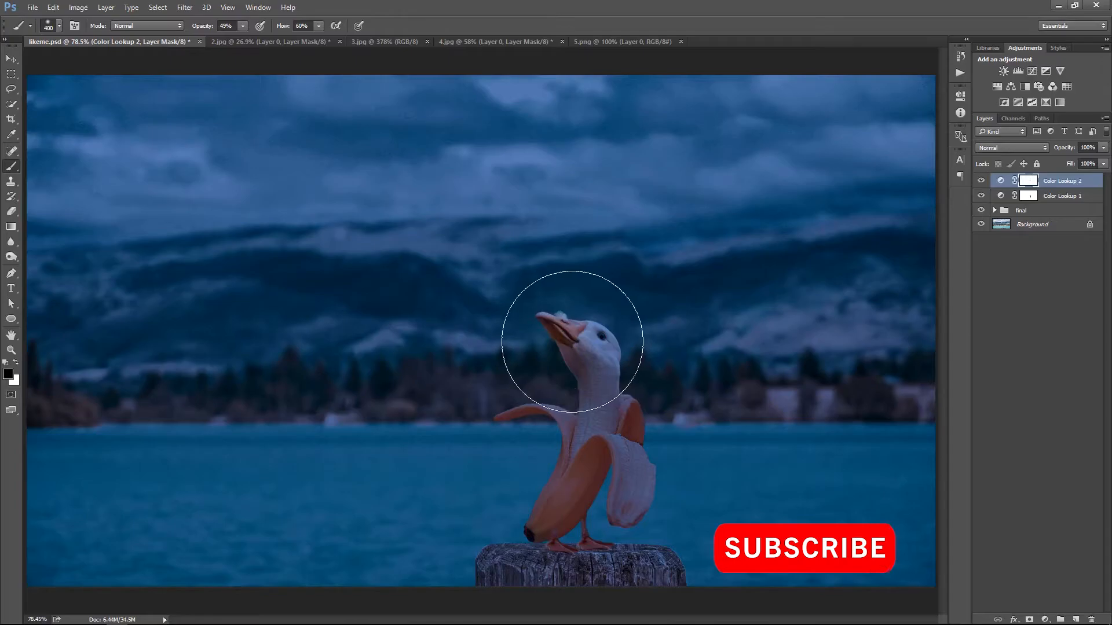
left_click(554, 359)
mouse_move(560, 419)
left_mouse_down()
mouse_move(561, 451)
mouse_move(608, 472)
mouse_move(573, 406)
left_mouse_up()
Set the night adjustment's opacity to 90% and check the whole image
key("v")
left_click(1078, 194)
left_click(1082, 181)
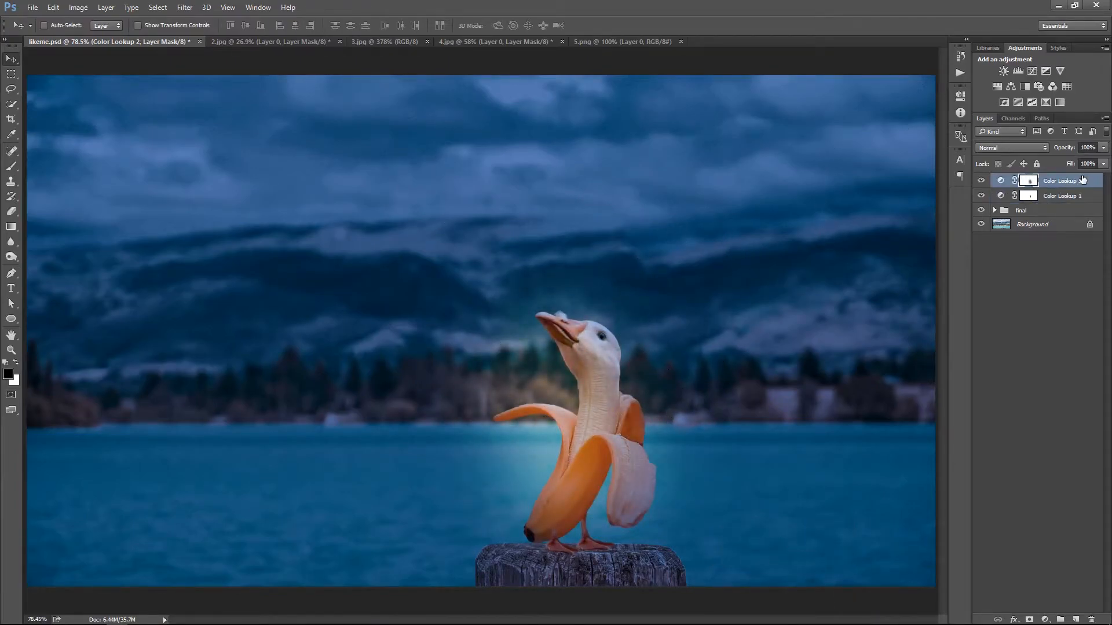
key("9")
key("z")
right_click(628, 269)
left_click(637, 278)
left_click_drag(711, 410, 677, 412)
right_click(618, 371)
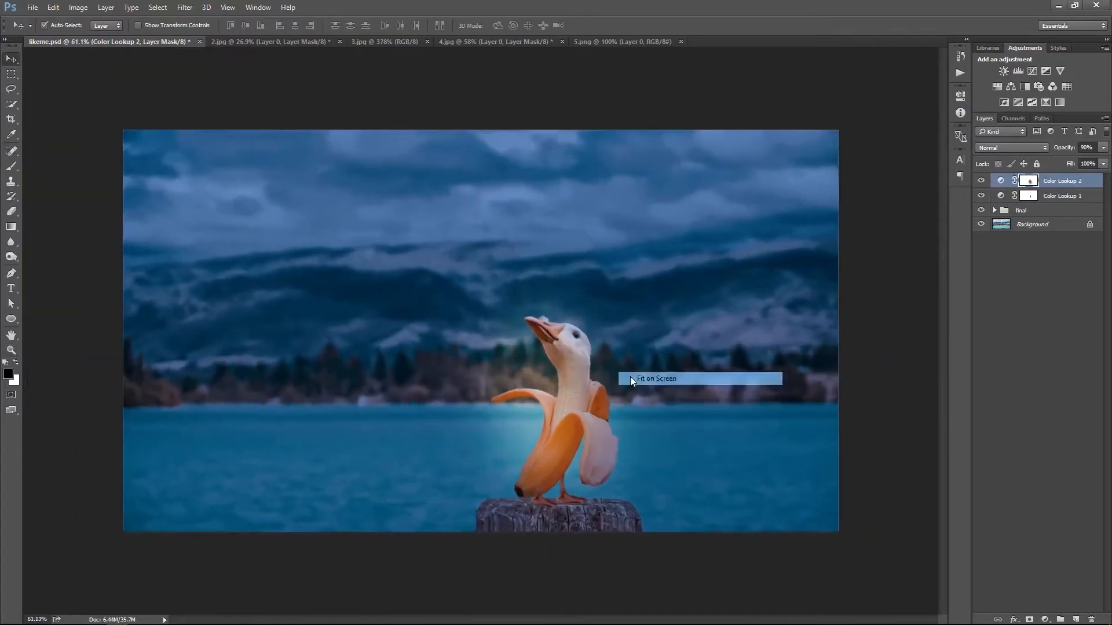
left_click(637, 380)
Paint more of the banana and neck out of the night adjustment's mask, and lower the mask's density
key("b")
left_click_drag(605, 461, 628, 384)
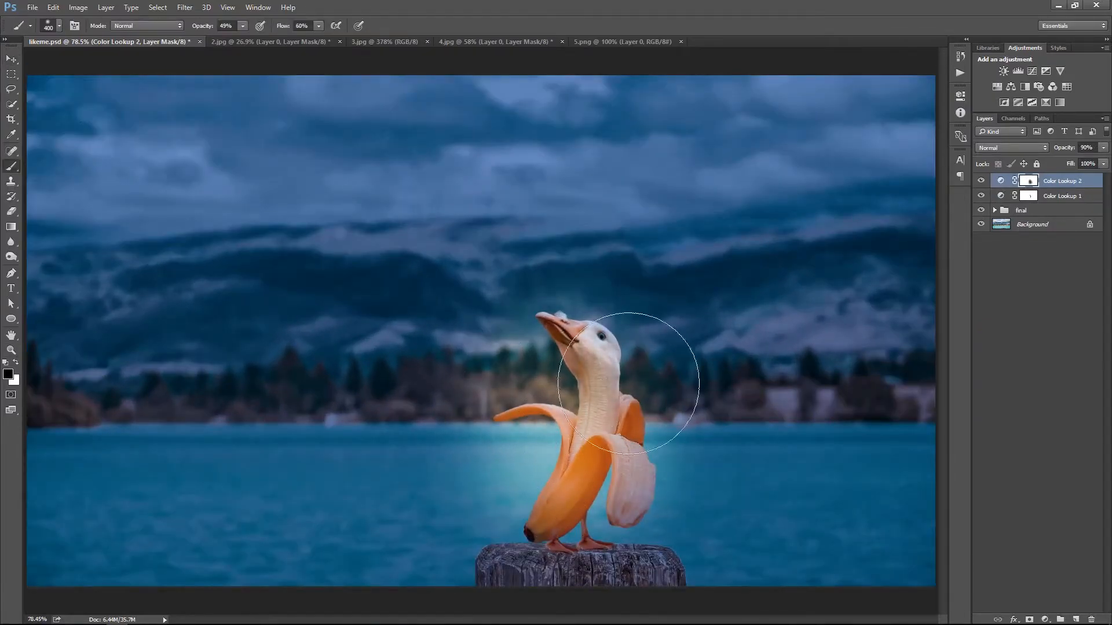
right_click(640, 291, "ctrl")
left_click(650, 301)
double_click(1035, 183)
left_click_drag(924, 171, 893, 171)
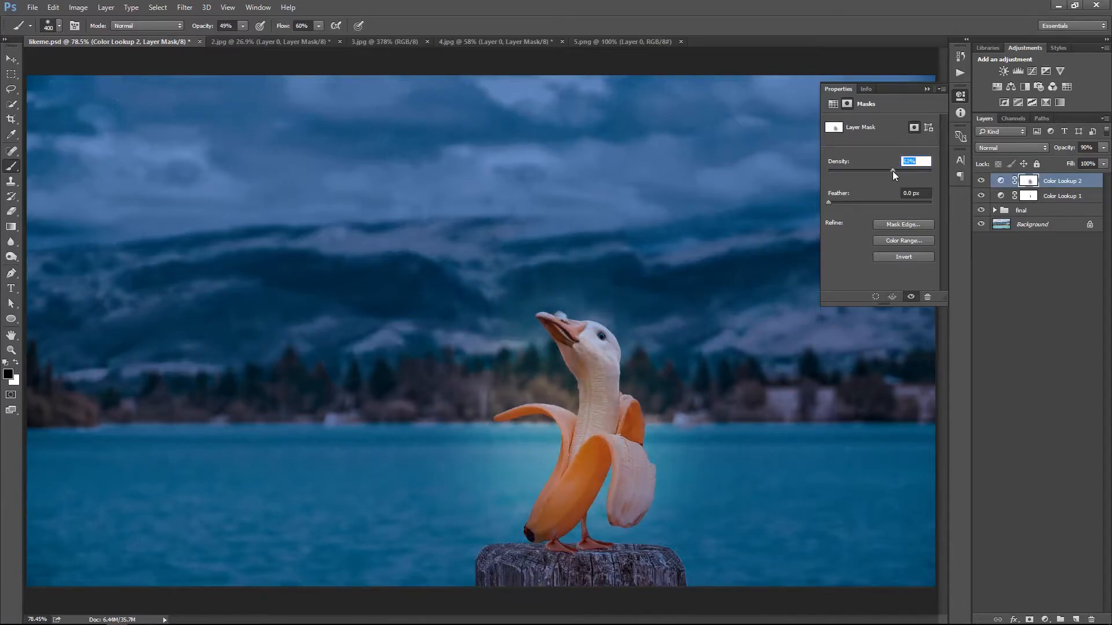
left_click(926, 89)
key("v")
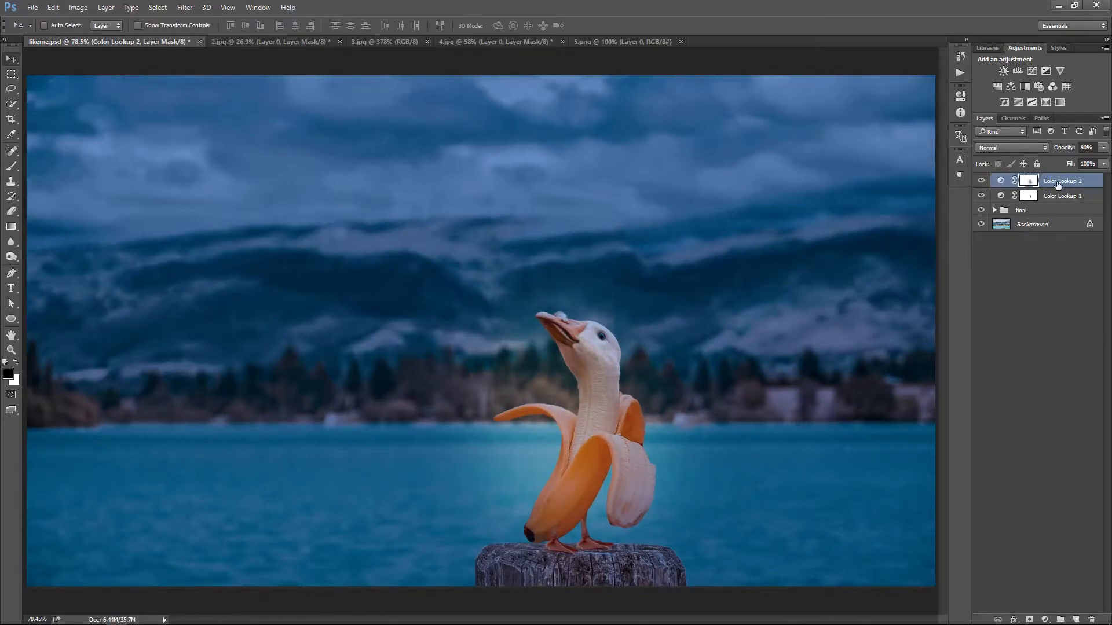
Set the night adjustment's opacity to 80% and compare the image with the color adjustments off and on
key("8")
right_click(672, 252, "ctrl")
left_click(686, 260)
left_click_drag(628, 412, 663, 408)
right_click(615, 288, "ctrl")
left_click(628, 294)
left_click(980, 181)
left_click(981, 181)
left_click(981, 197)
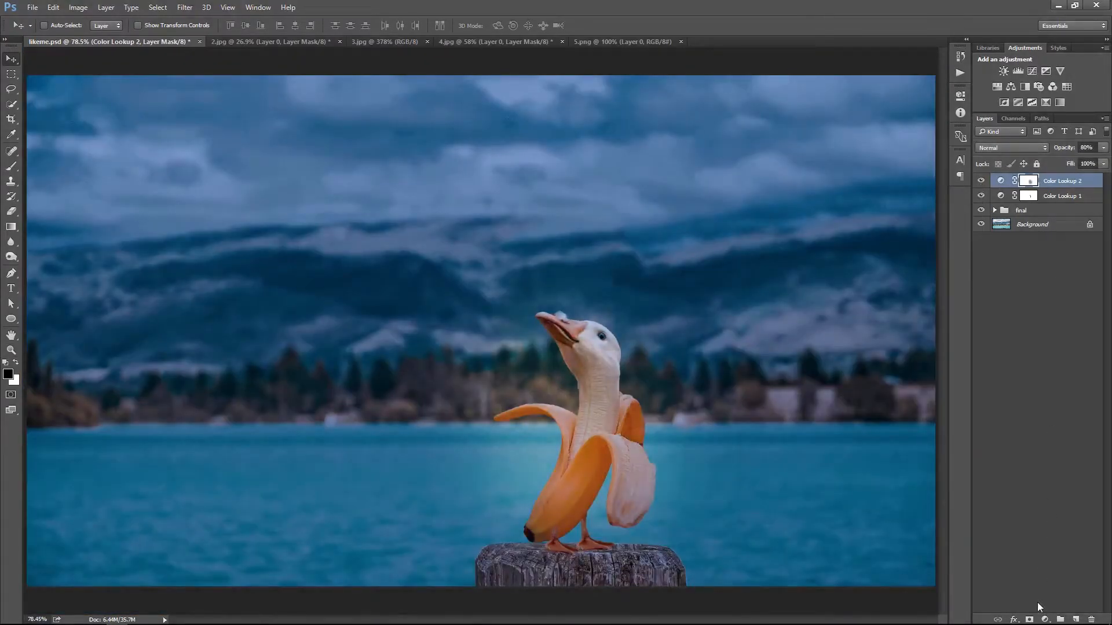
Add a Levels adjustment on top, raising the input black point slightly and lowering the input white point
left_click(1046, 619)
left_click(1036, 423)
left_click_drag(843, 206, 852, 205)
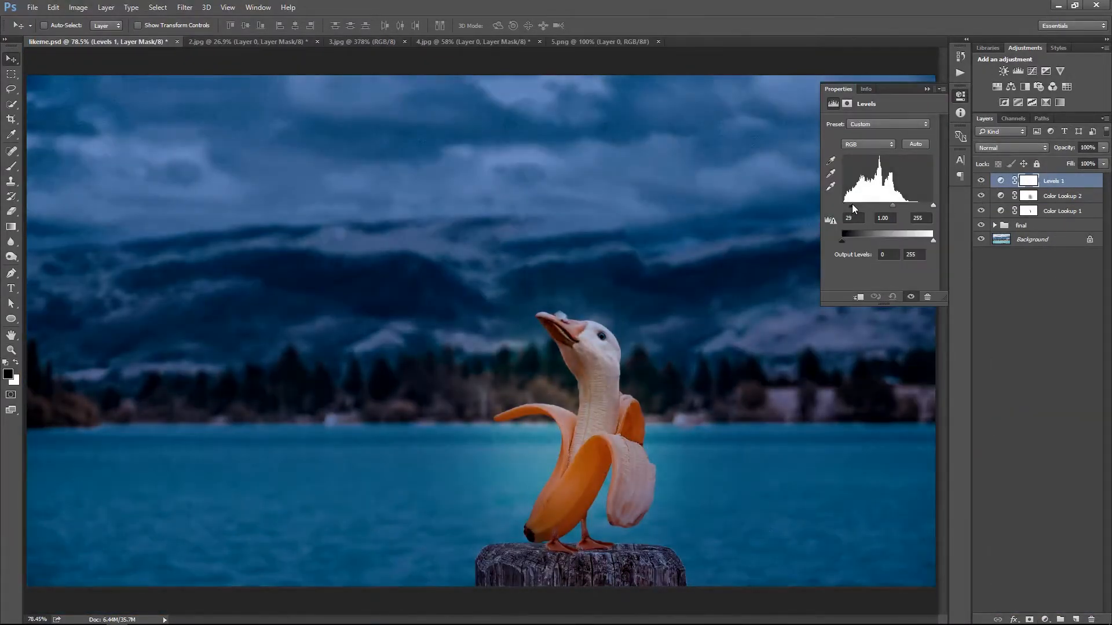
left_click_drag(932, 206, 920, 205)
left_click_drag(852, 205, 849, 209)
left_click_drag(921, 206, 916, 205)
left_click(926, 89)
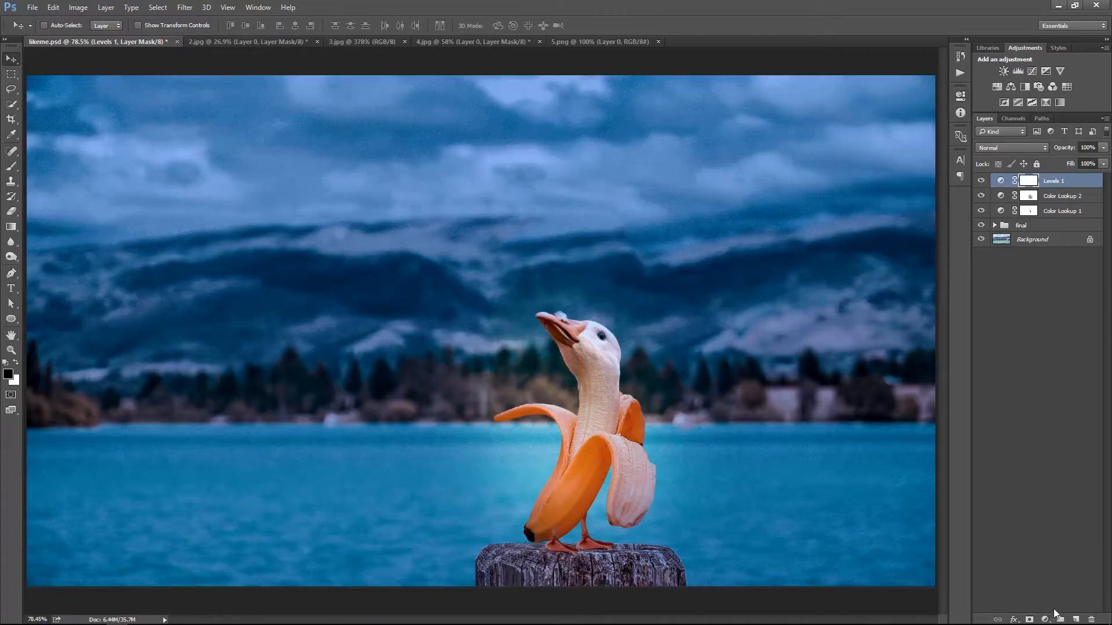
Add a Brightness/Contrast adjustment with brightness 10 and contrast 6
left_click(1051, 615)
left_click(1042, 412)
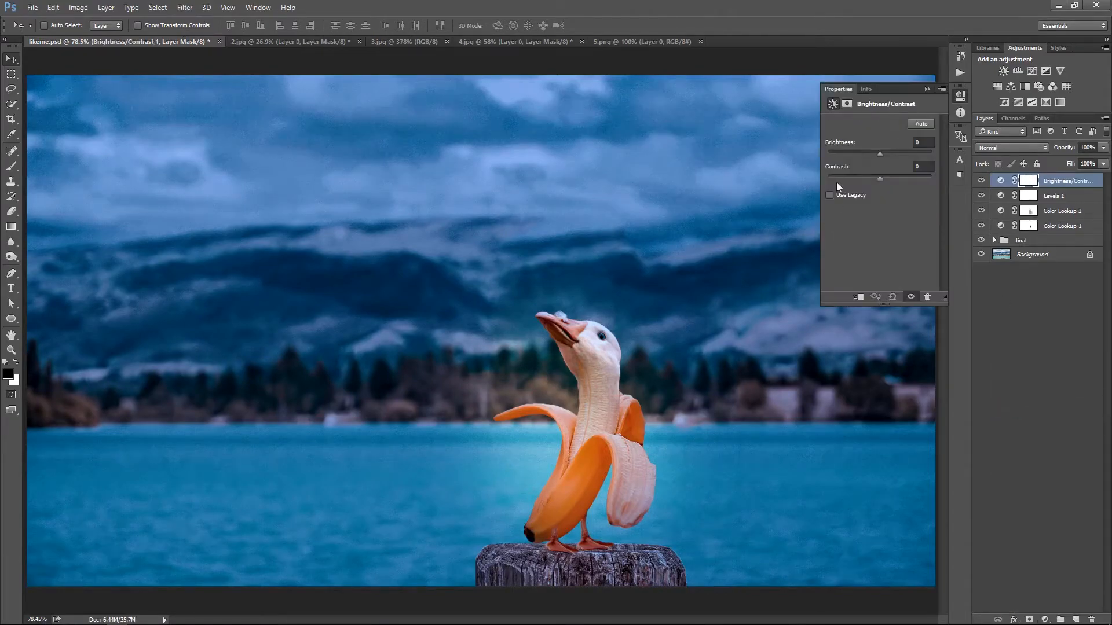
left_click_drag(879, 153, 883, 154)
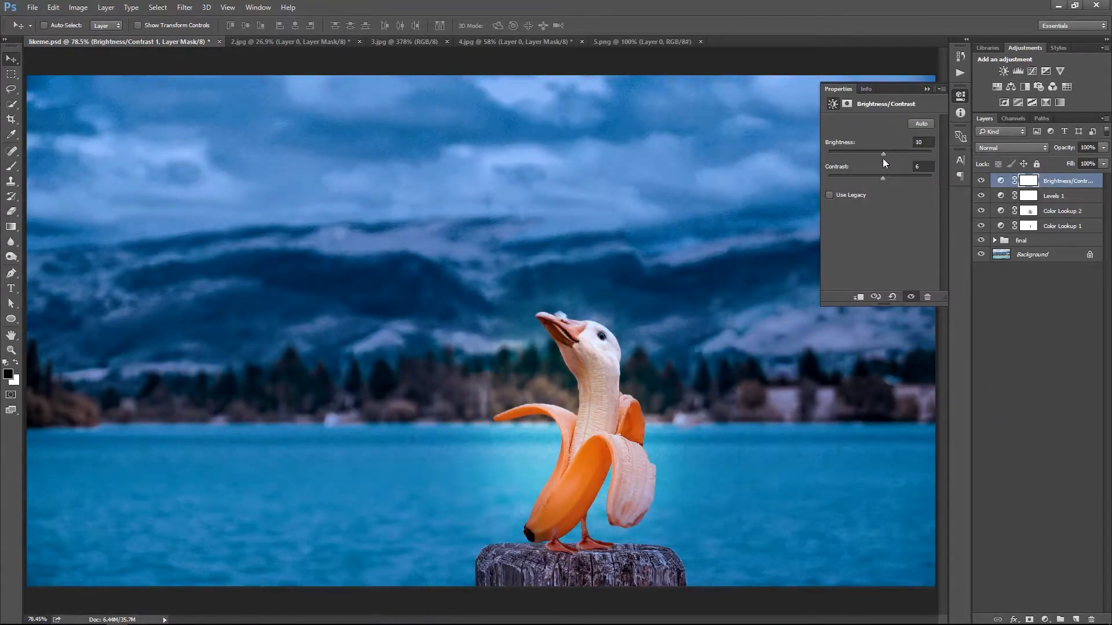
Bring the heart notification icon from 5.png into the composition, scaled down and placed in front of and above the goose's beak
left_click(610, 43)
left_click_drag(547, 387, 493, 303)
left_click_drag(493, 302, 508, 280)
key("ctrl+t")
left_click_drag(523, 184, 499, 249)
key("Return")
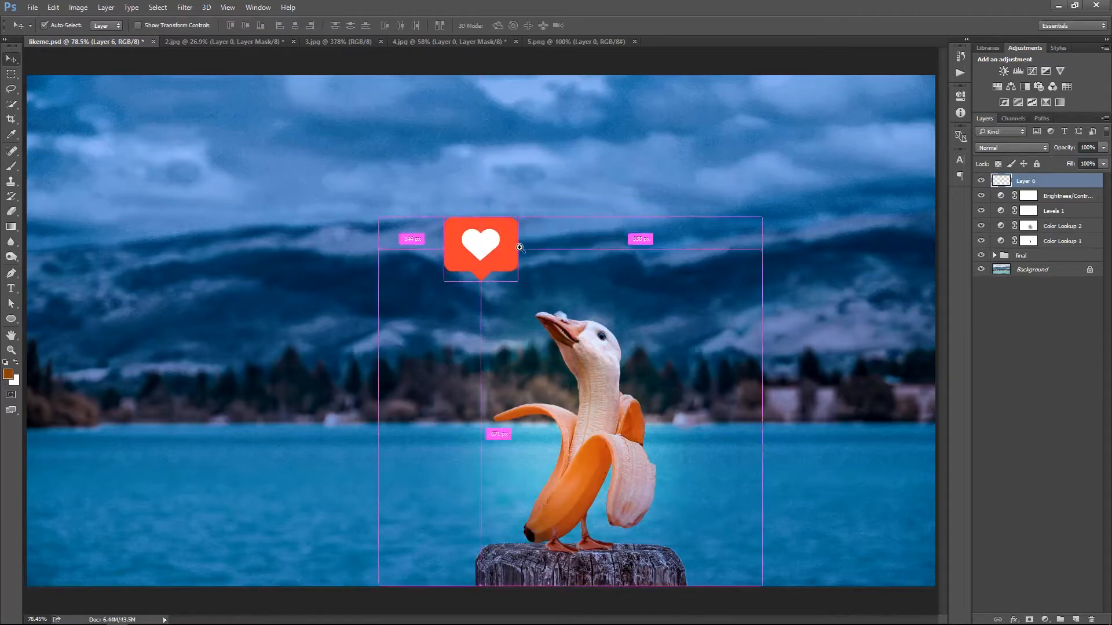
left_click_drag(576, 314, 566, 317)
right_click(566, 318)
left_click(584, 328)
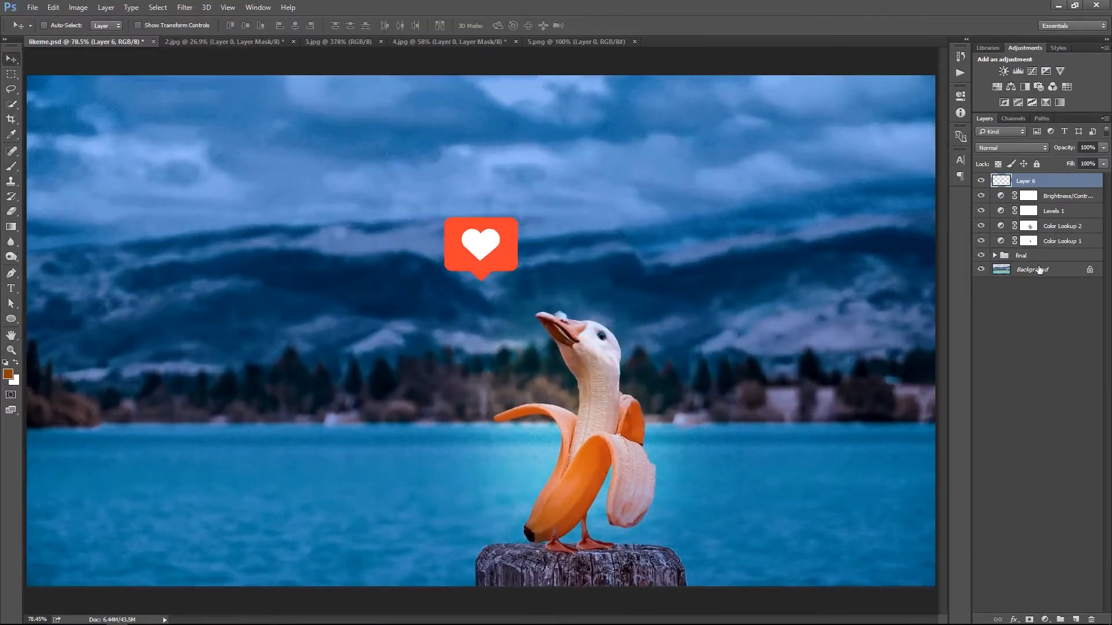
Add a Color Lookup adjustment with the NightFromDay 3D LUT directly above the Background layer
left_click(1039, 269)
left_click(1045, 619)
left_click(1036, 561)
left_click(902, 124)
left_click(921, 422)
left_click(925, 90)
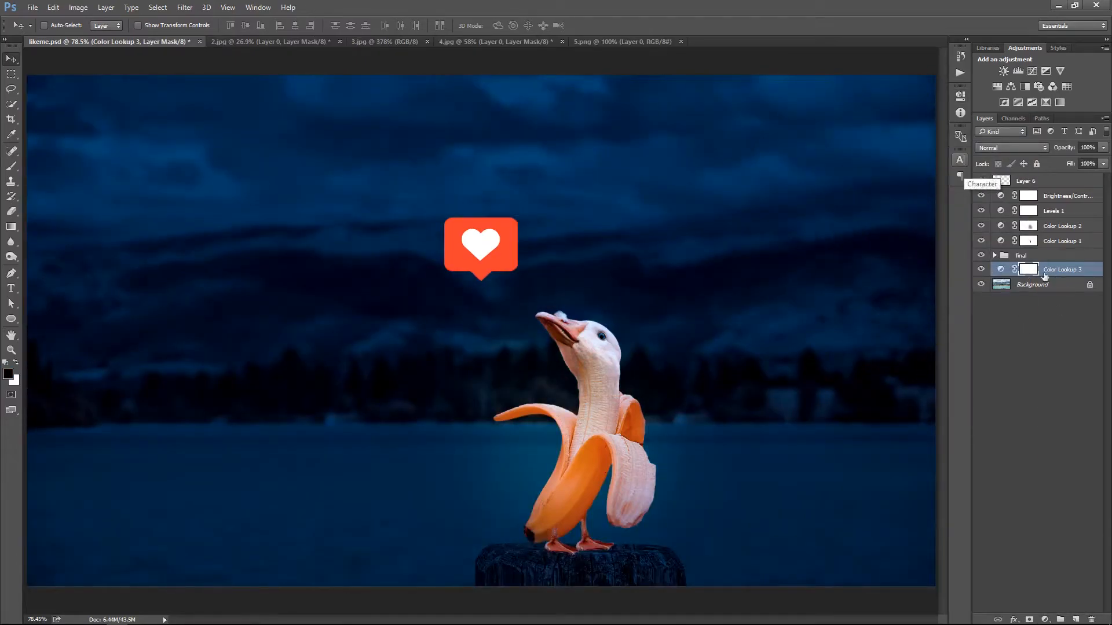
Set the background Color Lookup's opacity to 10% and check its effect on the image
key("3")
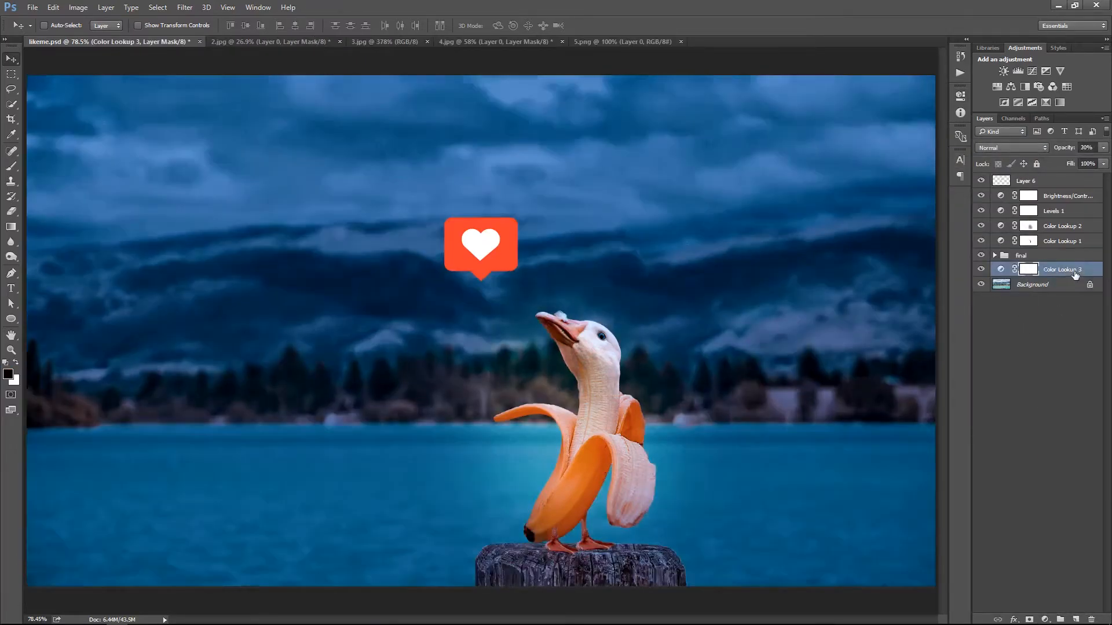
key("1")
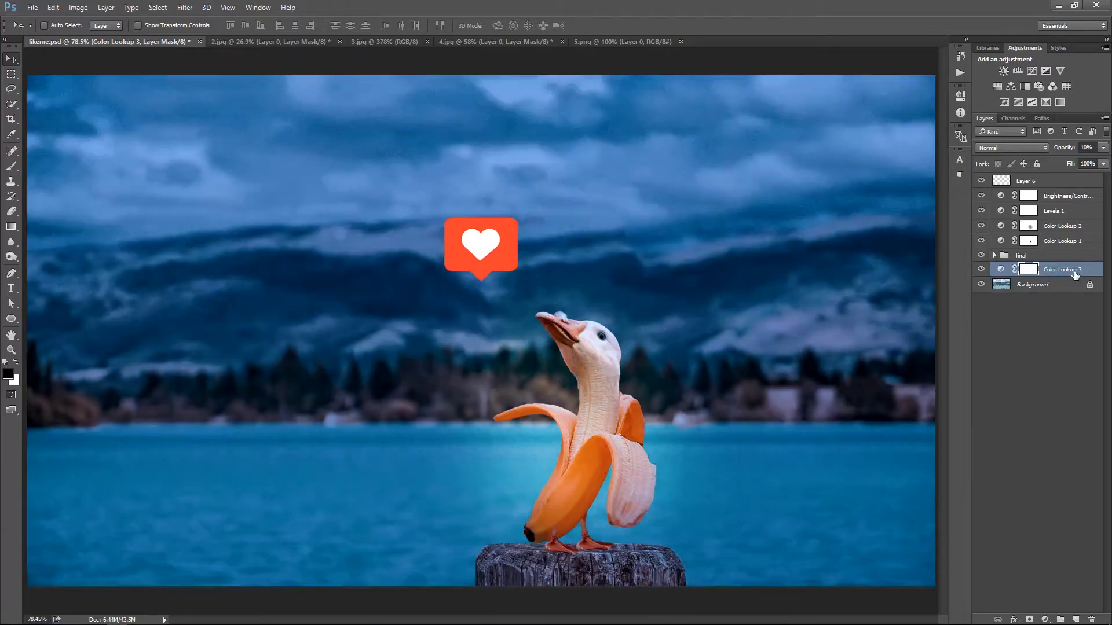
left_click(981, 270)
left_click(981, 270)
right_click(641, 274, "ctrl")
left_click(658, 283)
left_click_drag(692, 339, 675, 340)
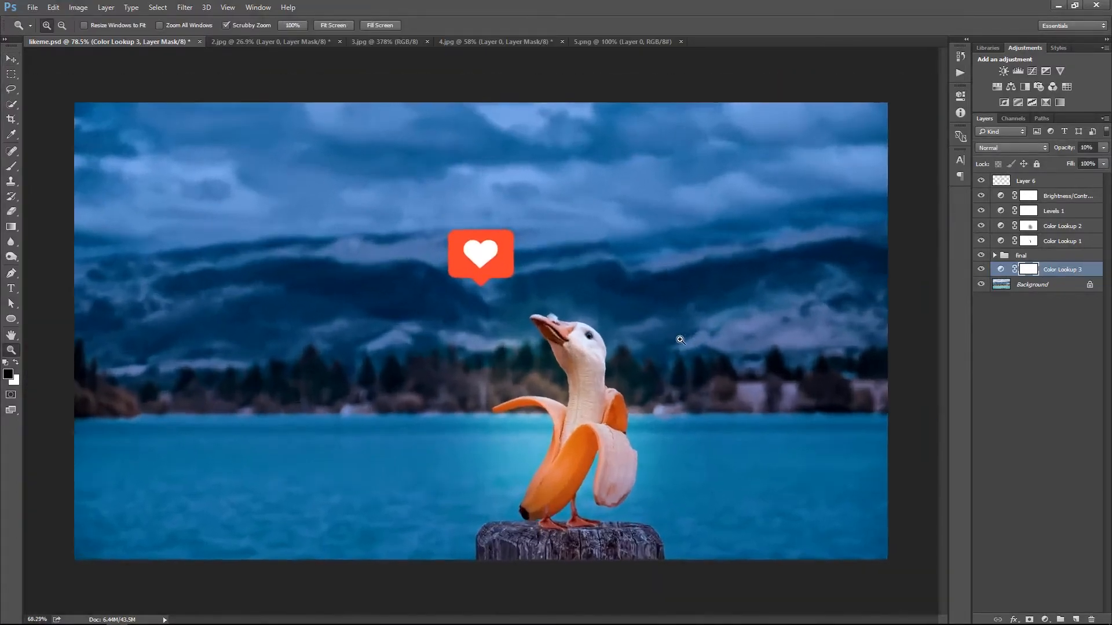
Paint a black vignette around the goose's head on a new layer below the heart icon, using a large soft brush
left_click(1050, 197)
left_click(1075, 619)
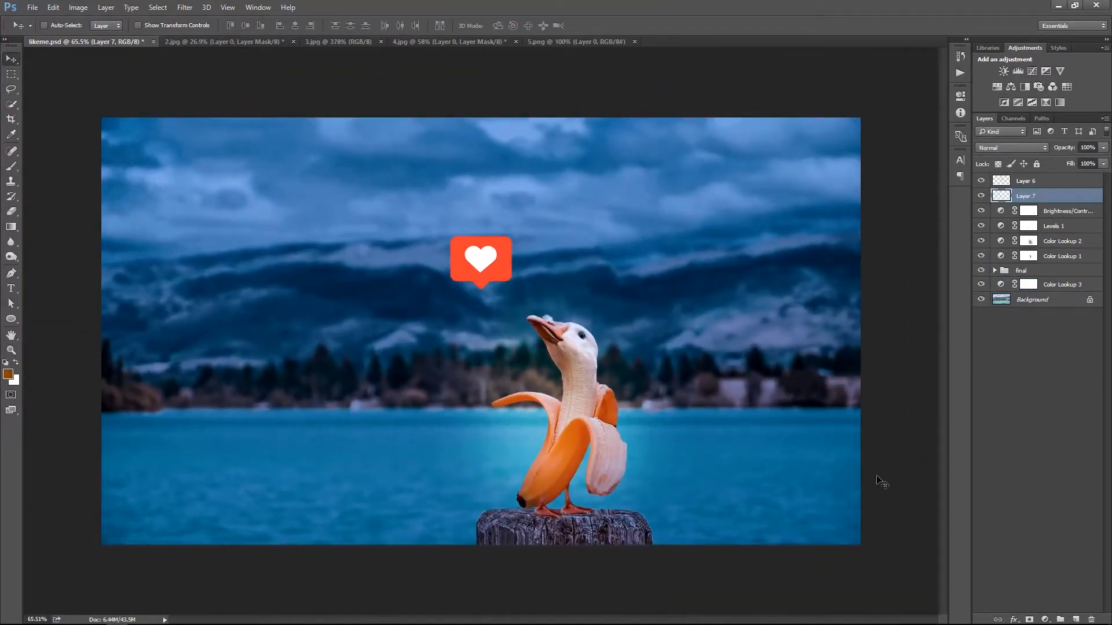
key("b")
key("d")
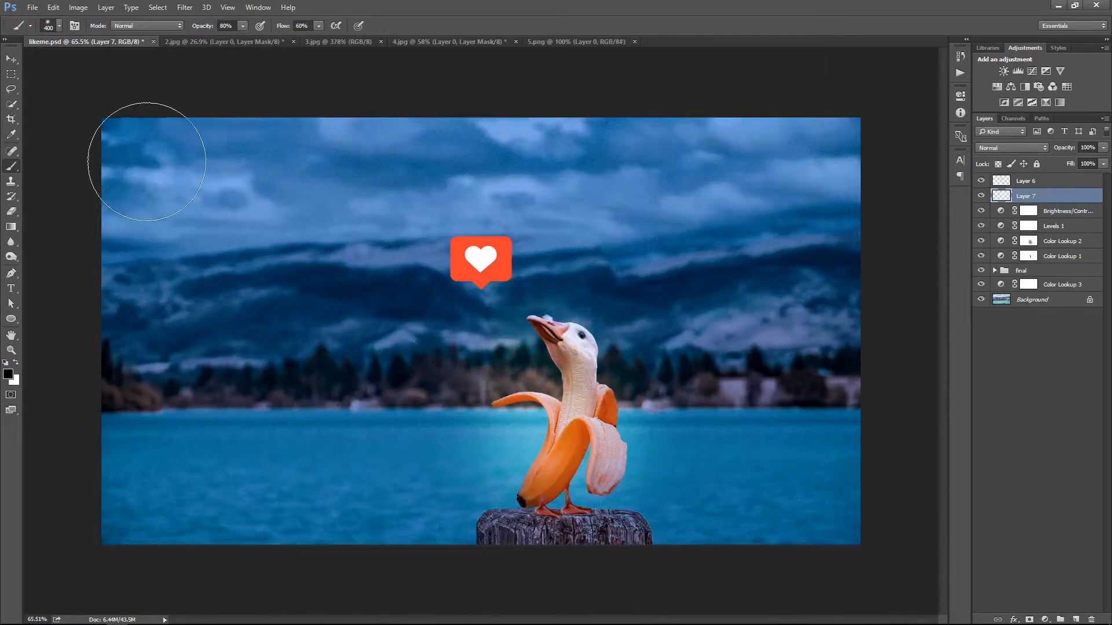
key("bracketright")
key("bracketright")
key("bracketright")
left_click_drag(152, 182, 152, 260)
left_click_drag(242, 26, 276, 36)
left_click_drag(318, 27, 378, 44)
mouse_move(162, 159)
left_mouse_down()
mouse_move(134, 166)
mouse_move(154, 466)
mouse_move(189, 336)
mouse_move(327, 459)
left_mouse_up()
mouse_move(299, 338)
left_mouse_down()
mouse_move(481, 546)
mouse_move(844, 130)
mouse_move(340, 86)
mouse_move(338, 407)
mouse_move(372, 207)
mouse_move(372, 261)
mouse_move(563, 546)
mouse_move(663, 515)
mouse_move(665, 372)
mouse_move(670, 526)
mouse_move(574, 176)
mouse_move(348, 339)
left_mouse_up()
Set the black vignette layer's opacity to 60%, after comparing 50% and 70%
key("v")
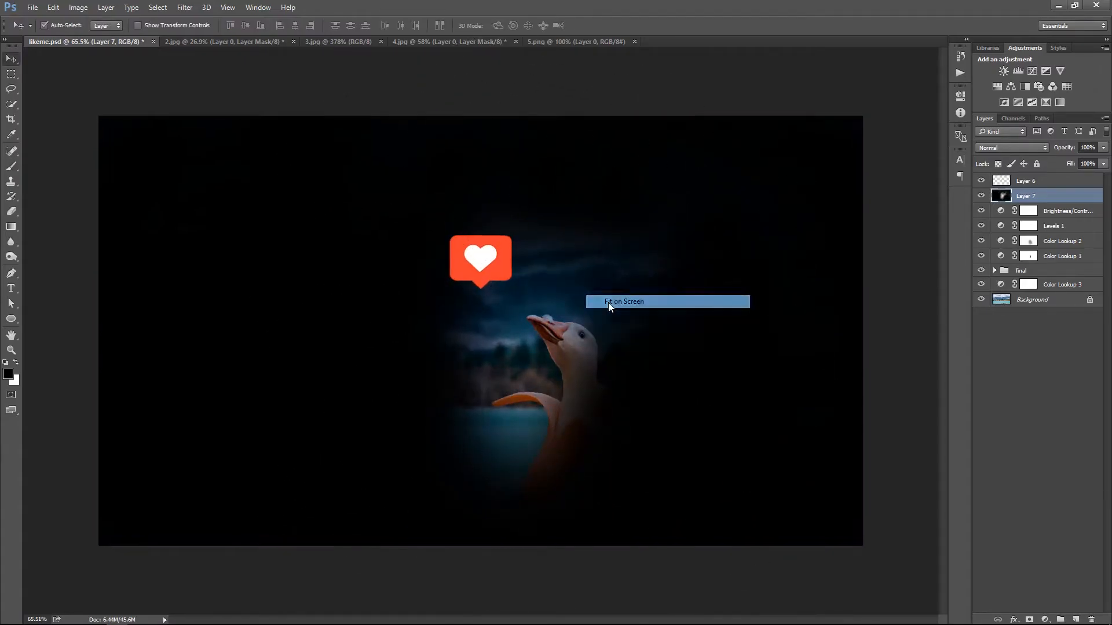
scroll(612, 307, "up", 2)
key("5")
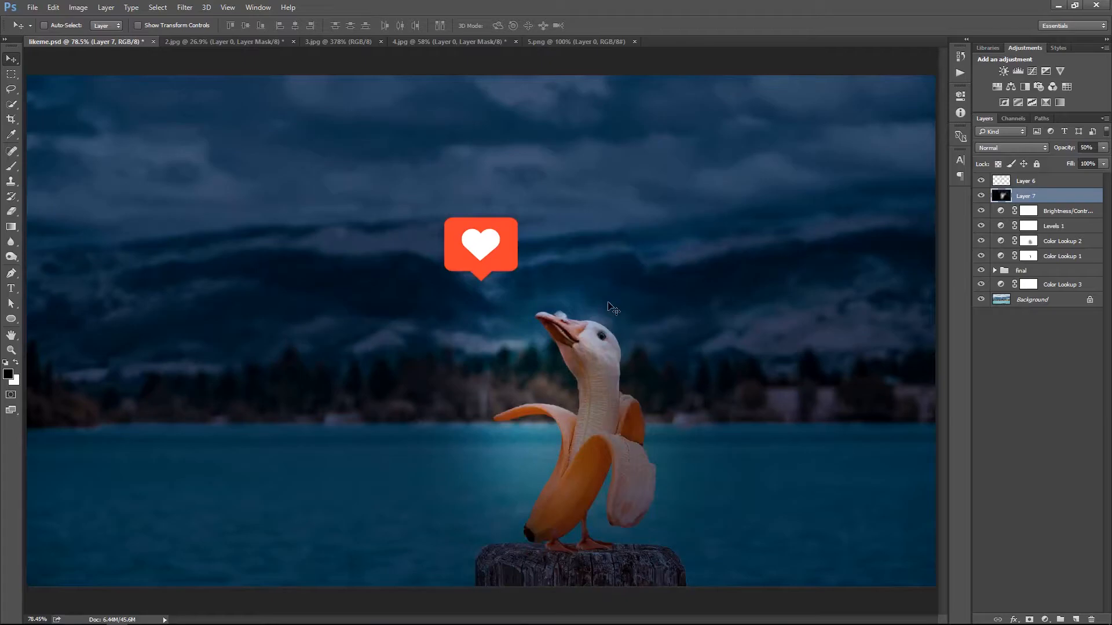
key("7")
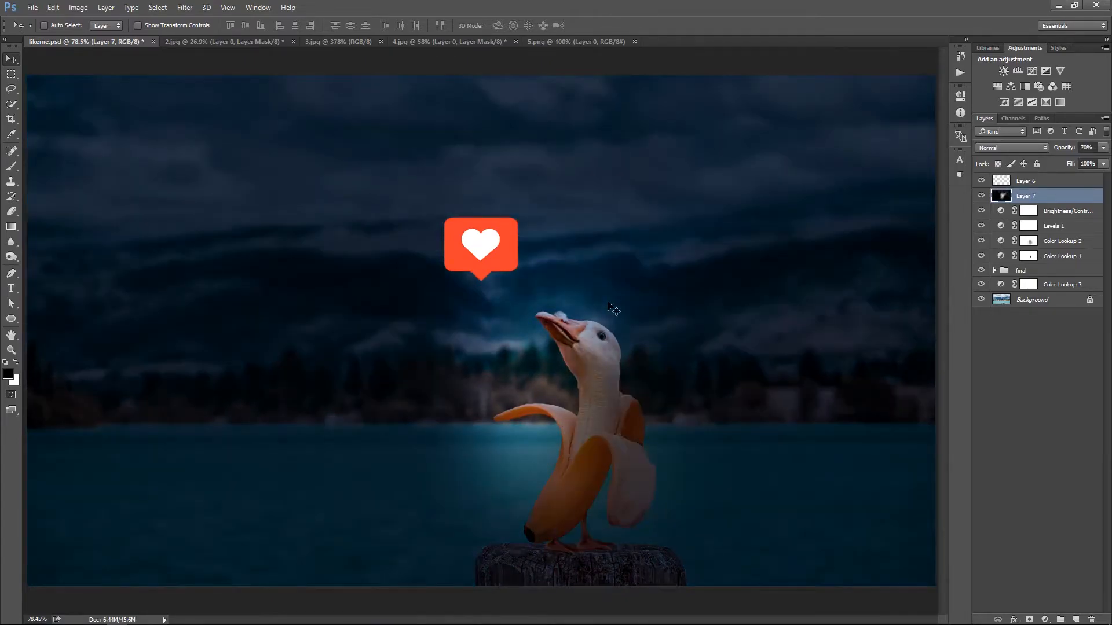
key("5")
key("6")
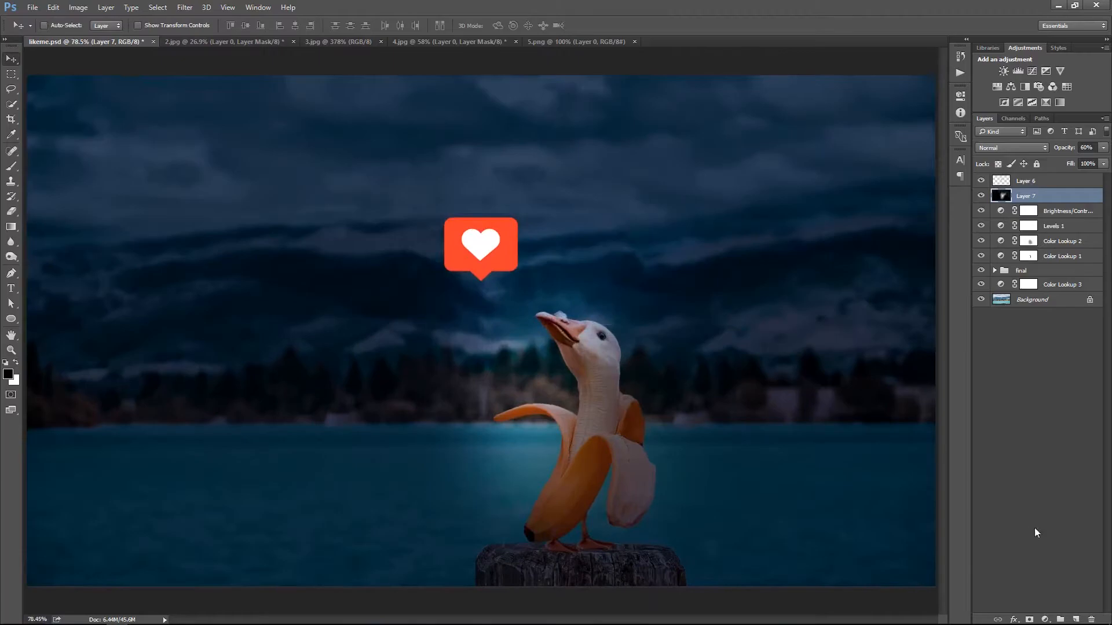
Add a layer mask to the vignette layer and paint black with a smaller brush over the goose's head and neck
left_click(1029, 620)
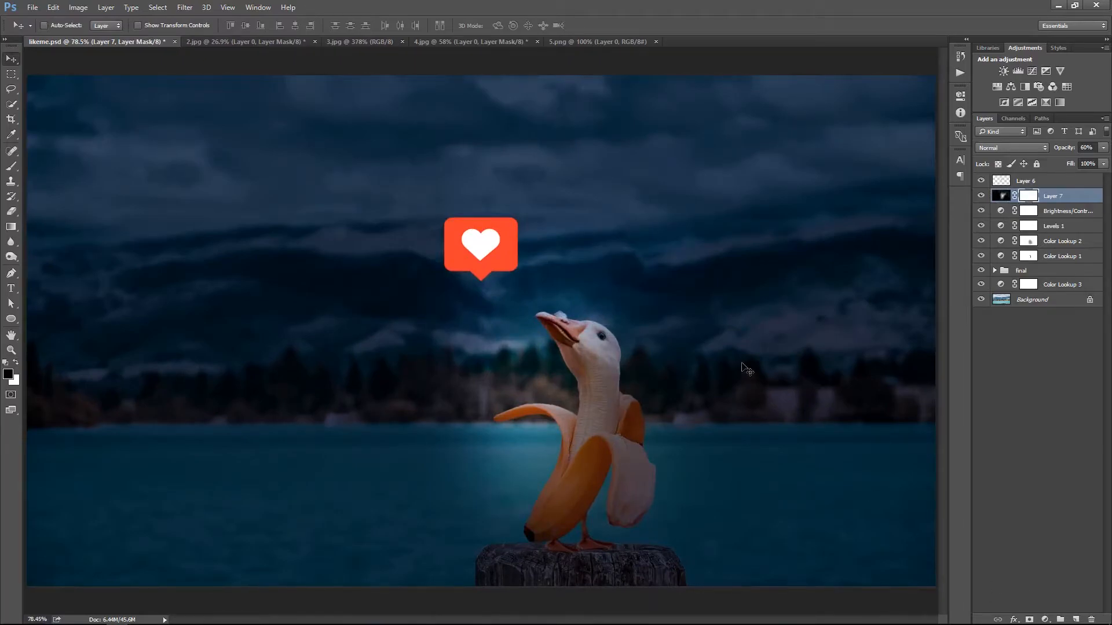
key("b")
key("bracketleft")
key("bracketleft")
key("bracketleft")
key("bracketleft")
key("bracketleft")
key("bracketleft")
left_click(554, 330)
mouse_move(557, 345)
left_mouse_down()
mouse_move(550, 417)
mouse_move(571, 395)
left_mouse_up()
left_click_drag(540, 463, 554, 465)
key("ctrl+z")
Set the brush to 58% opacity and 56% flow and mask the vignette off the goose's face, neck and the water beside the banana
left_click(243, 26)
left_click(221, 39)
left_click(318, 26)
left_click(295, 39)
left_click(355, 191)
key("ctrl+z")
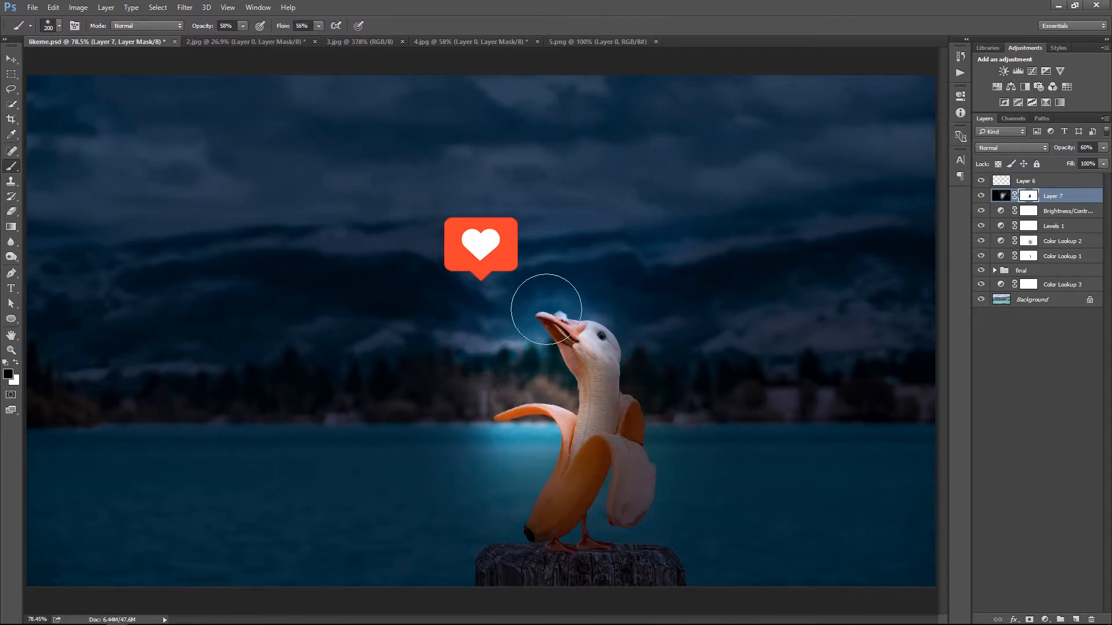
left_click_drag(528, 435, 518, 466)
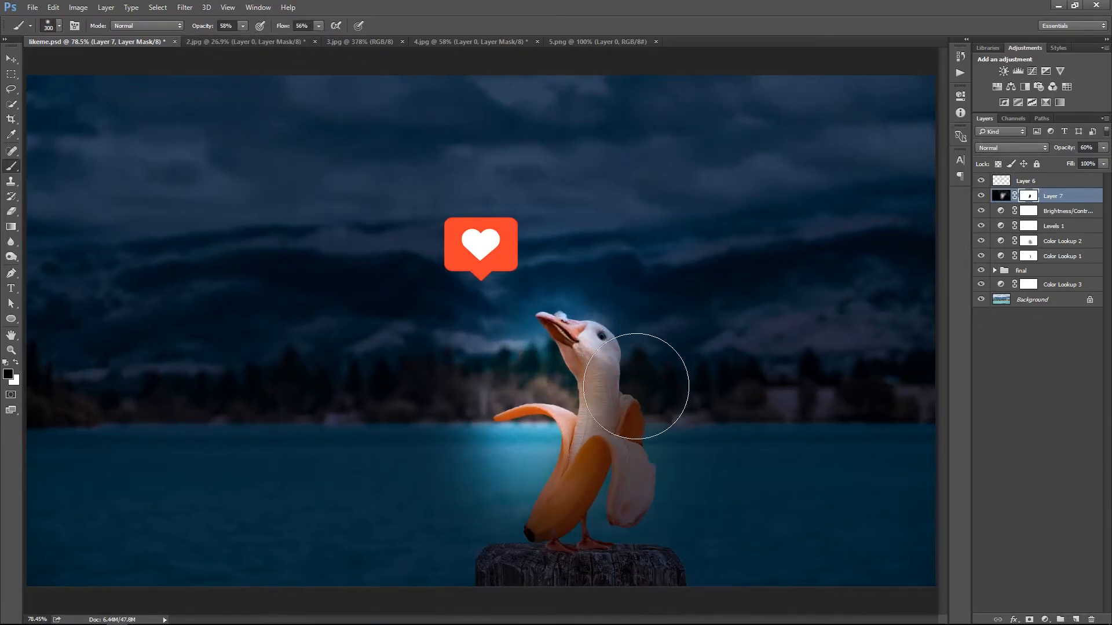
left_click_drag(585, 324, 590, 343)
right_click(669, 264)
left_click(709, 272)
left_click_drag(692, 324, 637, 342)
right_click(584, 357)
left_click(628, 366)
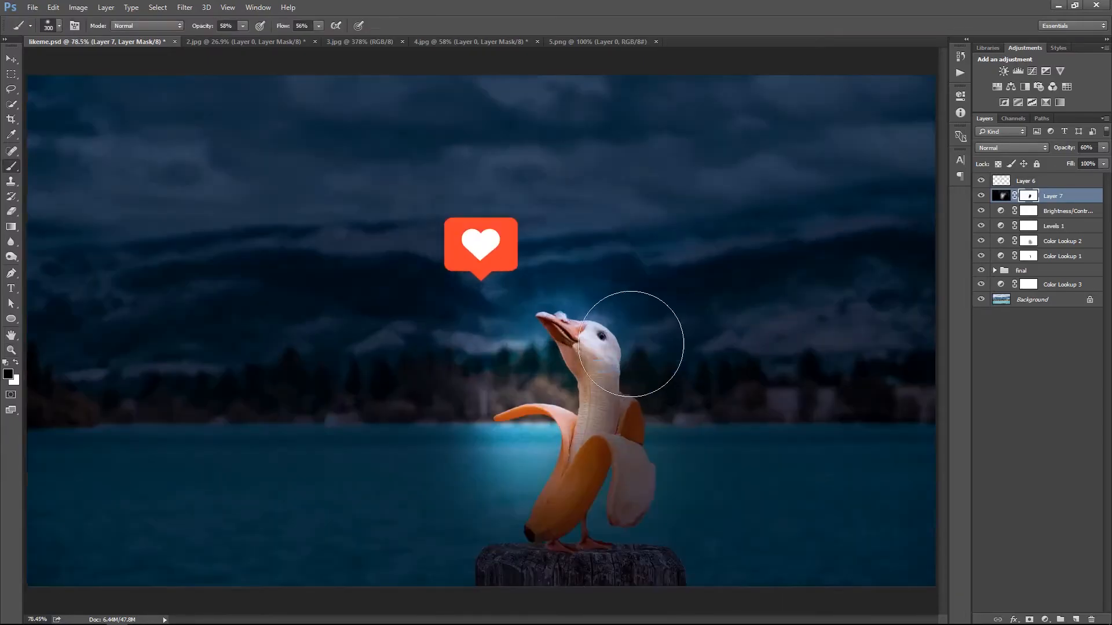
Paint white at 20% brush opacity on the vignette mask to darken the glowing water beside the banana again
left_click_drag(485, 489, 483, 471)
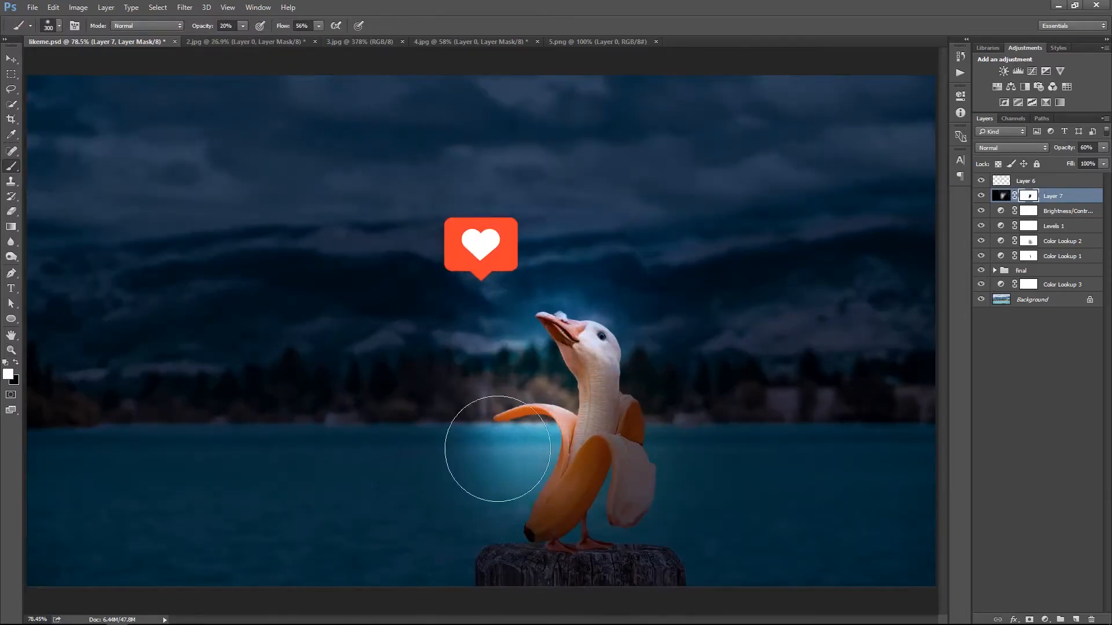
right_click(651, 255)
left_click(666, 259)
key("v")
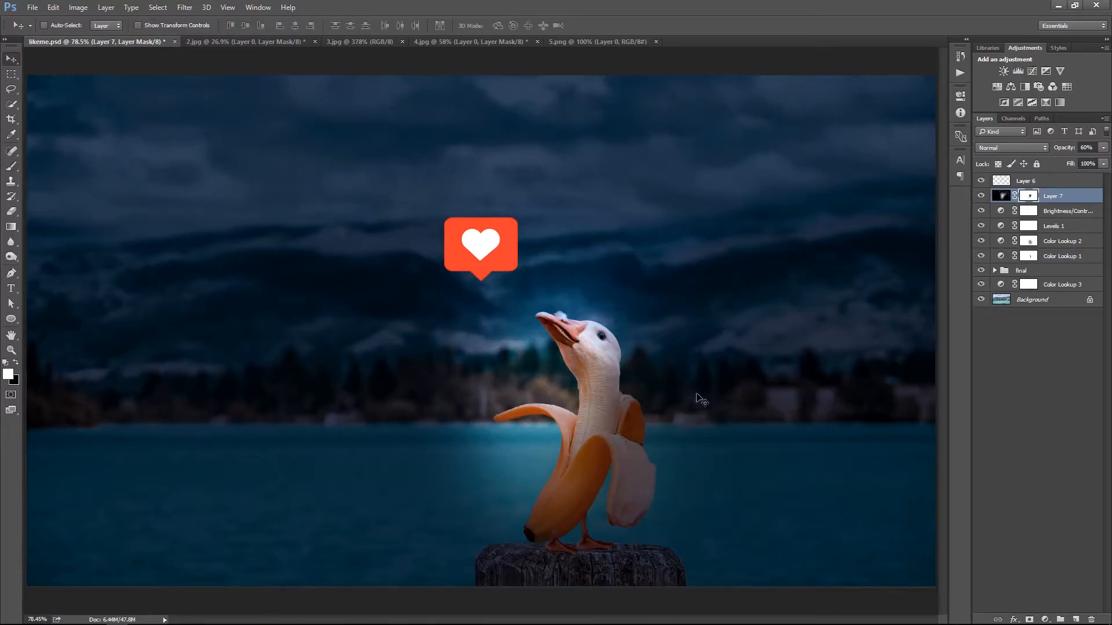
Duplicate the final group, merge the copy with a new empty layer into a single layer, and hide the original group
left_click(994, 271)
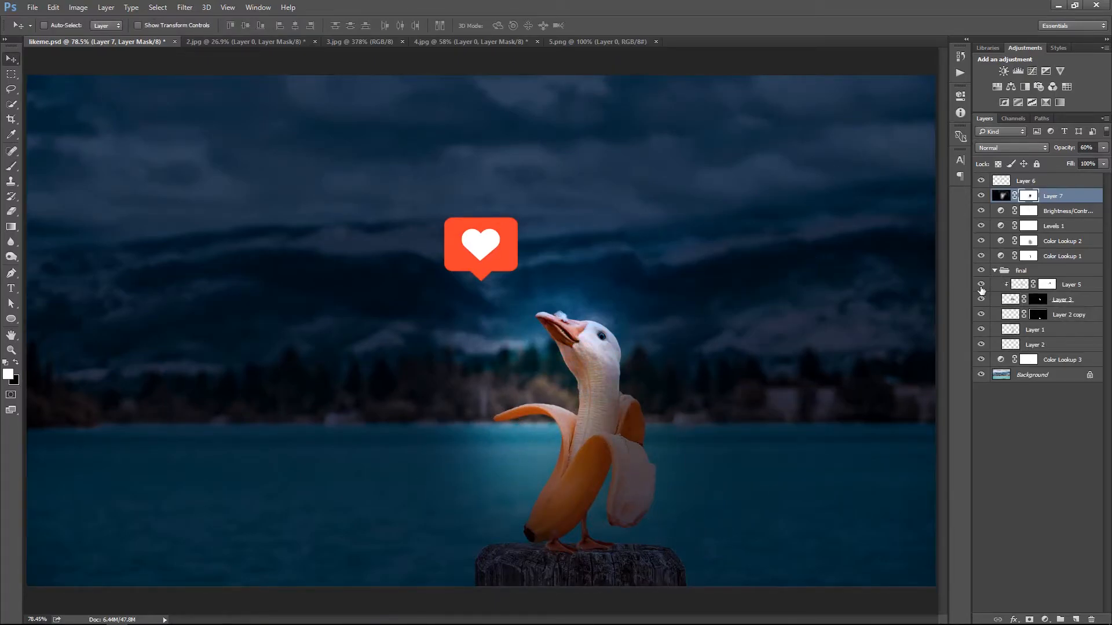
left_click(1072, 285)
left_click(995, 270)
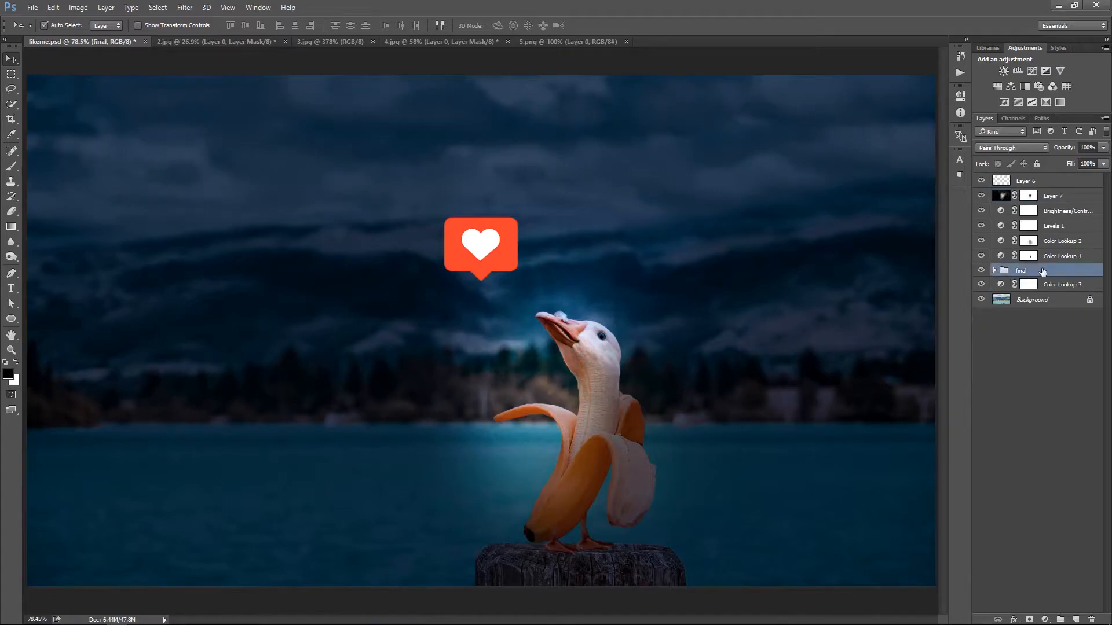
key("ctrl+j")
left_click(1075, 618)
left_click(1053, 287, "ctrl")
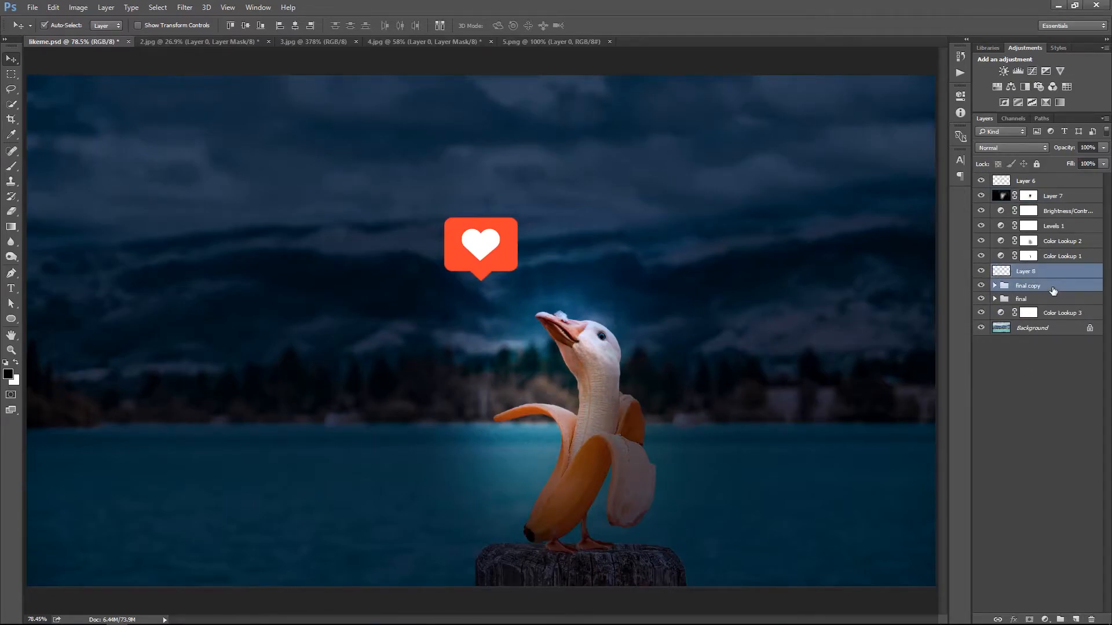
key("ctrl+e")
left_click(980, 286)
left_click_drag(720, 369, 699, 320)
key("ctrl+z")
right_click(631, 282)
left_click(645, 293)
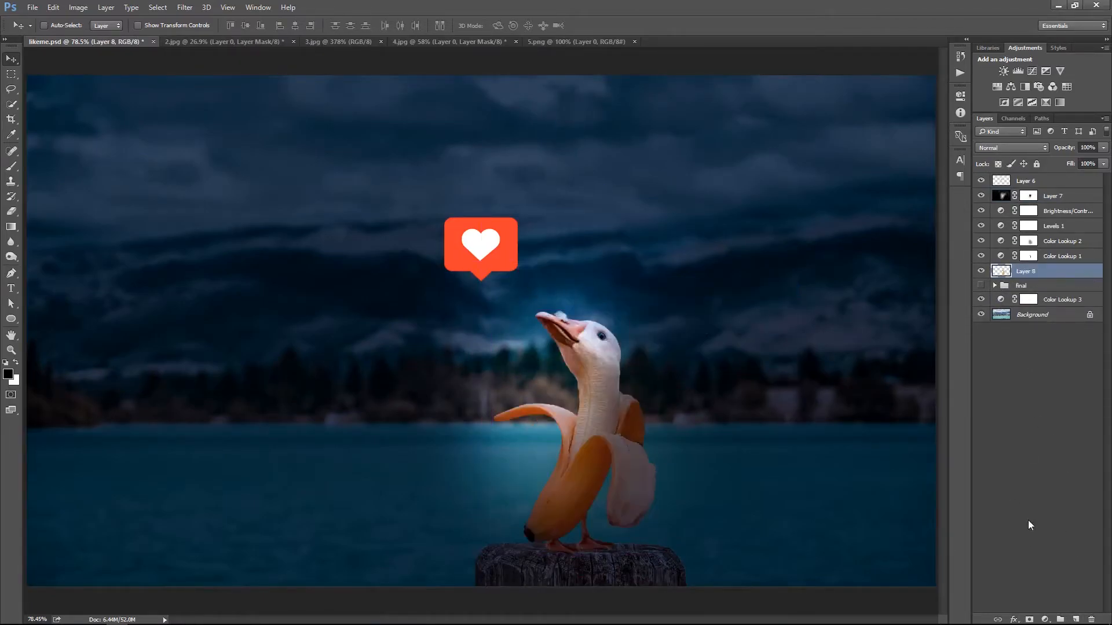
Clip a Channel Mixer to the merged creature layer, adjust its green output, and set the red output to Red +79, Green +31, Blue -16
left_click(1039, 620)
left_click(1011, 528)
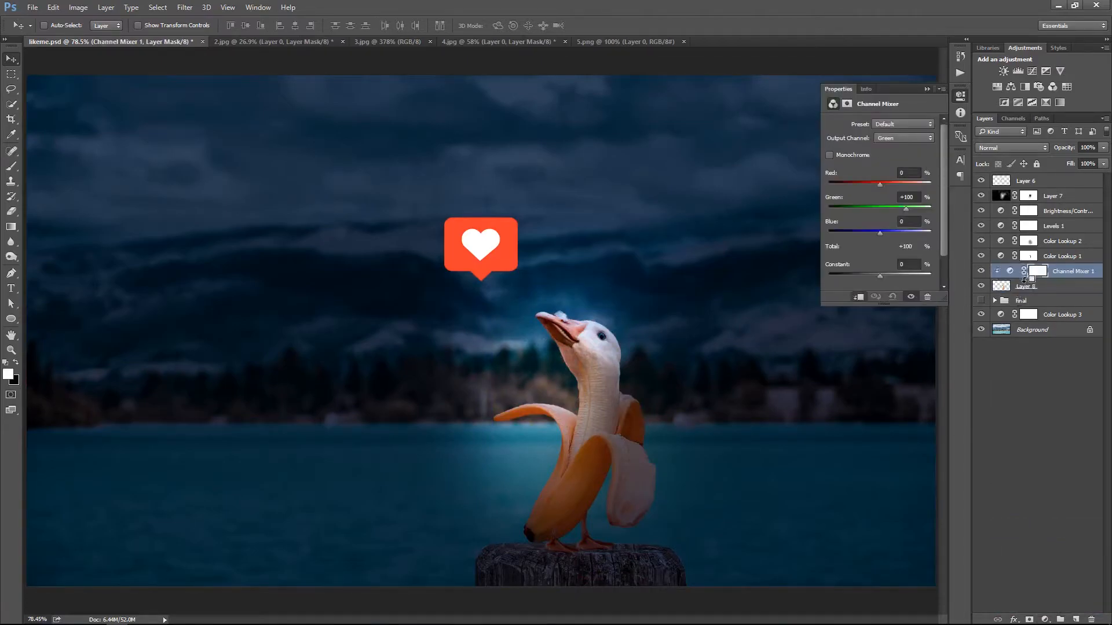
left_click_drag(906, 208, 878, 184)
left_click_drag(880, 233, 876, 233)
left_click(894, 138)
left_click(894, 147)
left_click_drag(907, 186, 874, 232)
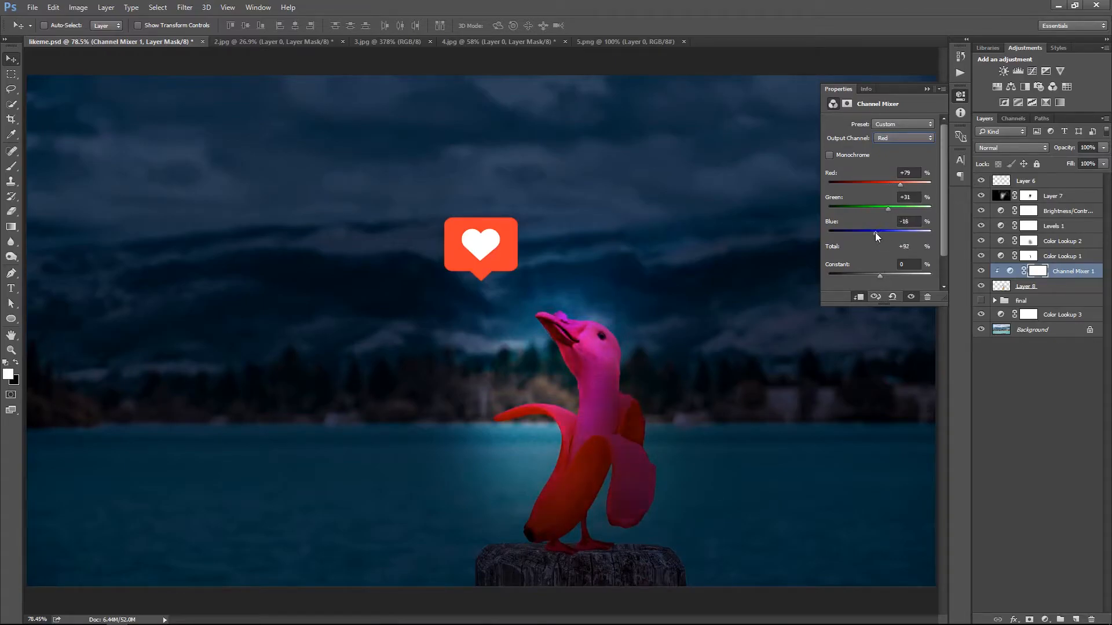
Tint the creature red in the Channel Mixer's blue output with Green at -18%, a negative Red value and a reduced Blue value
left_click(895, 138)
left_click(892, 161)
left_click_drag(884, 185, 867, 184)
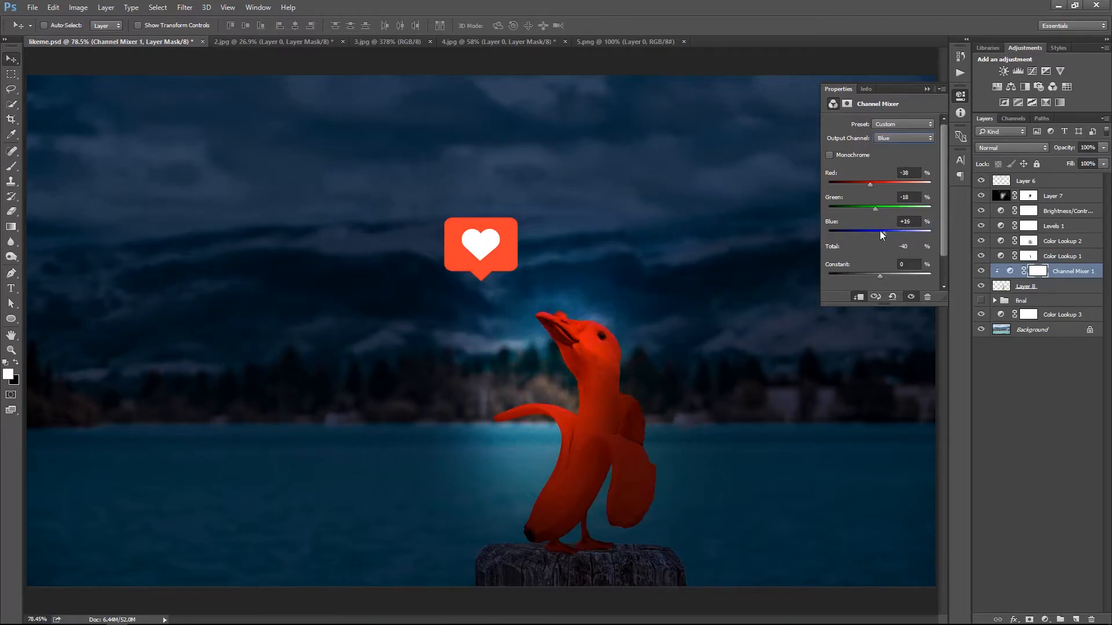
mouse_move(896, 232)
left_mouse_down()
mouse_move(931, 230)
mouse_move(901, 231)
left_mouse_up()
left_click_drag(870, 183, 870, 186)
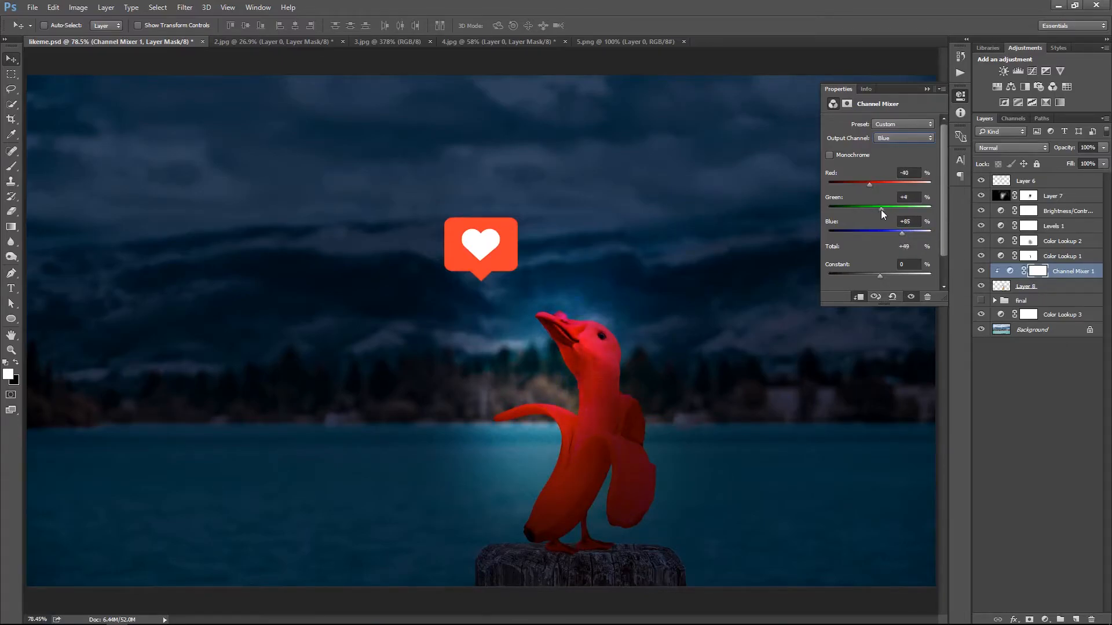
left_click(927, 90)
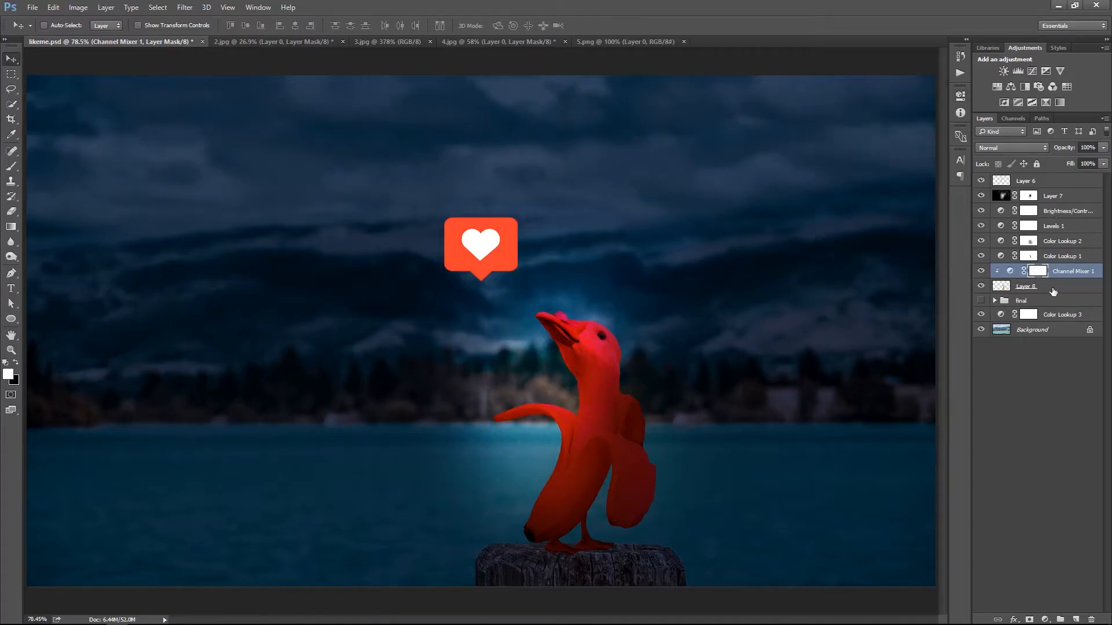
Invert the Channel Mixer mask to black and paint the red light onto the beak, neck and front of the banana at 20% brush opacity
left_click_drag(635, 399, 641, 400)
key("ctrl+0")
key("ctrl+i")
key("b")
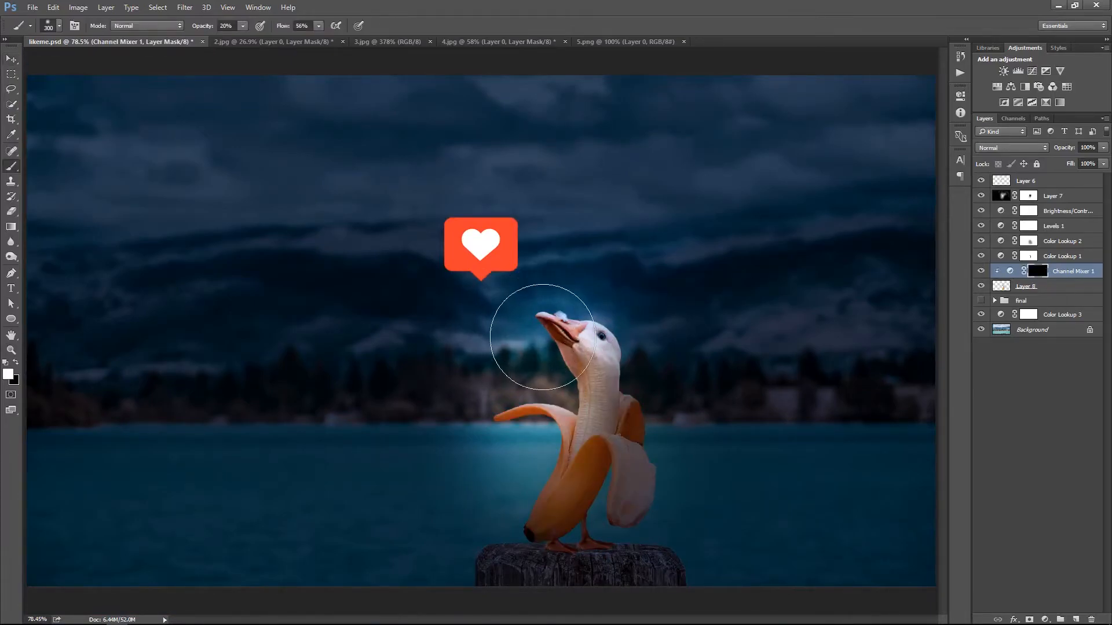
mouse_move(530, 346)
left_mouse_down()
mouse_move(547, 369)
mouse_move(521, 427)
mouse_move(527, 457)
mouse_move(562, 339)
mouse_move(531, 422)
mouse_move(703, 429)
mouse_move(547, 392)
mouse_move(578, 388)
left_mouse_up()
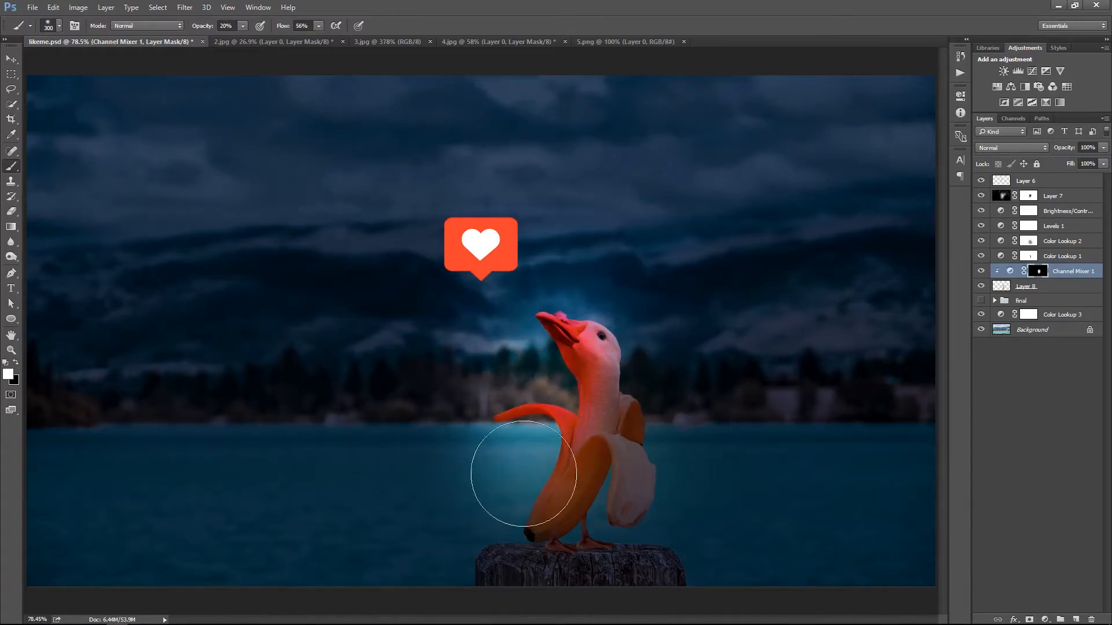
left_click_drag(521, 459, 535, 483)
right_click(592, 327, "ctrl")
left_click(603, 337)
left_click_drag(574, 352, 566, 334)
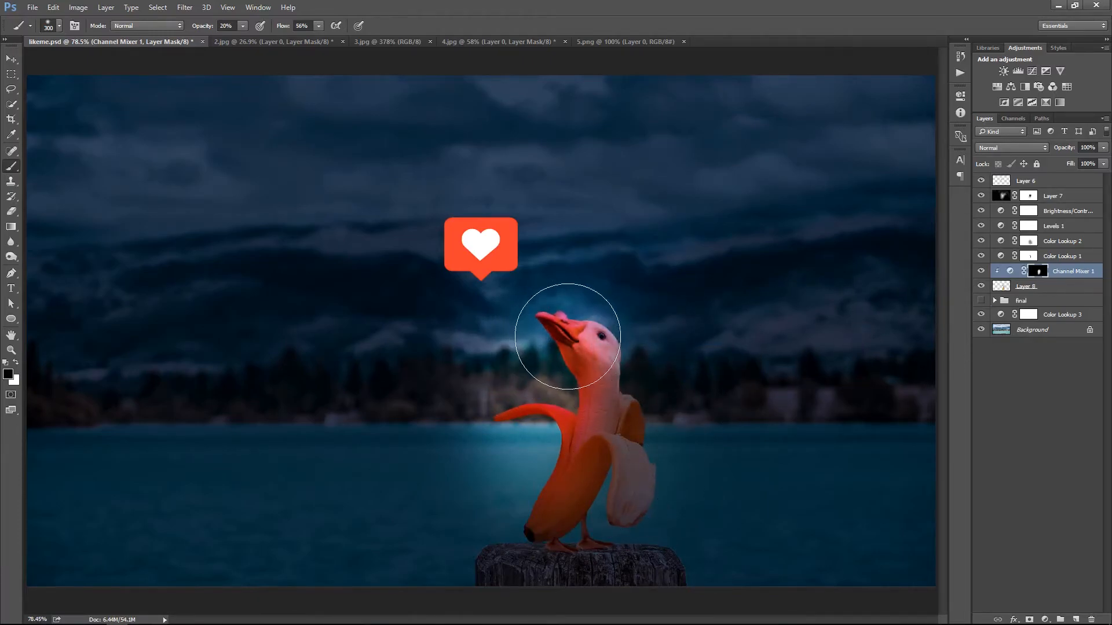
left_click_drag(805, 374, 595, 369, "ctrl")
right_click(597, 369, "ctrl")
left_click(611, 378)
Compare the image with and without the vignette layer, and retouch its mask around the beak and front peel at 43% brush opacity
left_click(981, 196)
left_click(981, 197)
left_click(1007, 197)
left_click(981, 197)
left_click(981, 196)
left_click(1028, 196)
key("x")
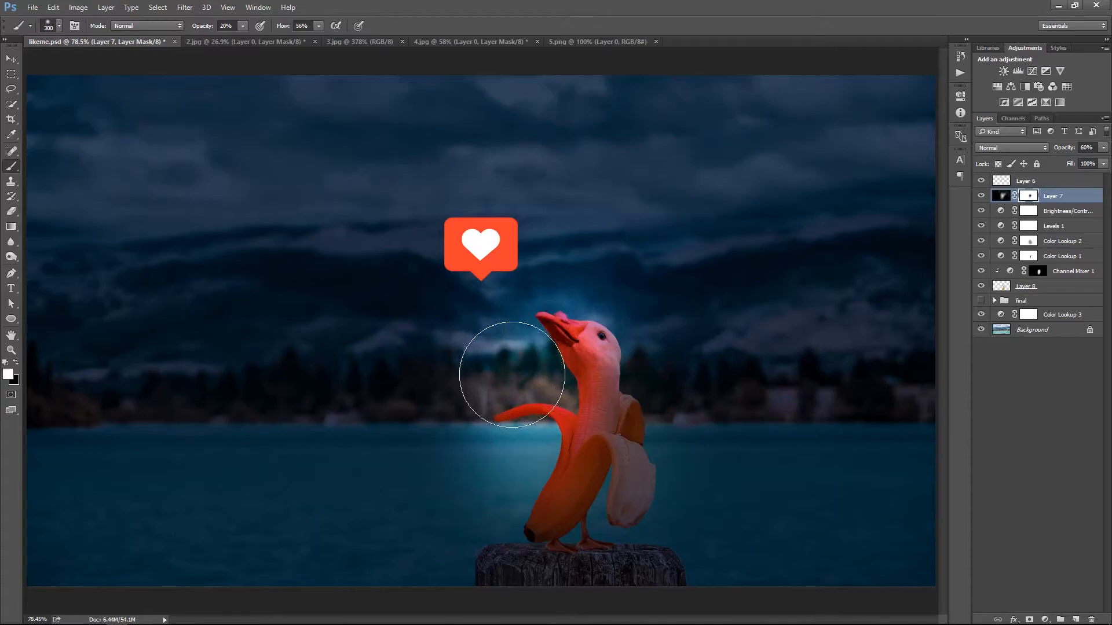
left_click(503, 362)
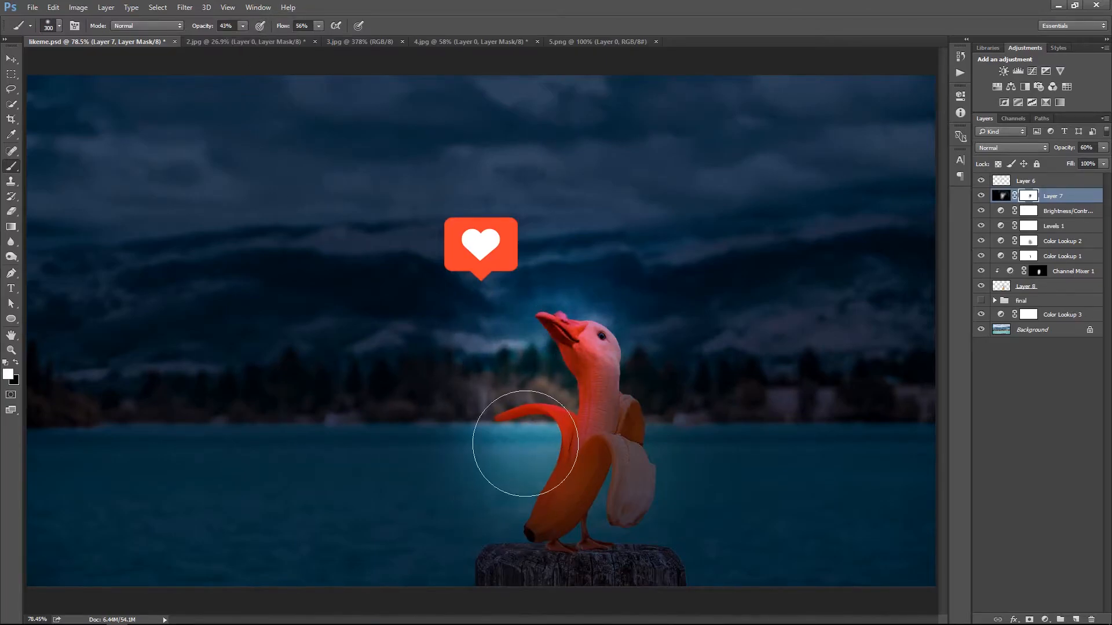
key("x")
mouse_move(522, 434)
left_mouse_down()
mouse_move(522, 469)
mouse_move(460, 395)
mouse_move(643, 339)
mouse_move(539, 348)
mouse_move(507, 328)
left_mouse_up()
Retouch the vignette mask over the neck and hanging peel with a smaller brush, and lower the brush opacity to 19%
key("x")
key("x")
left_click_drag(579, 353, 587, 402)
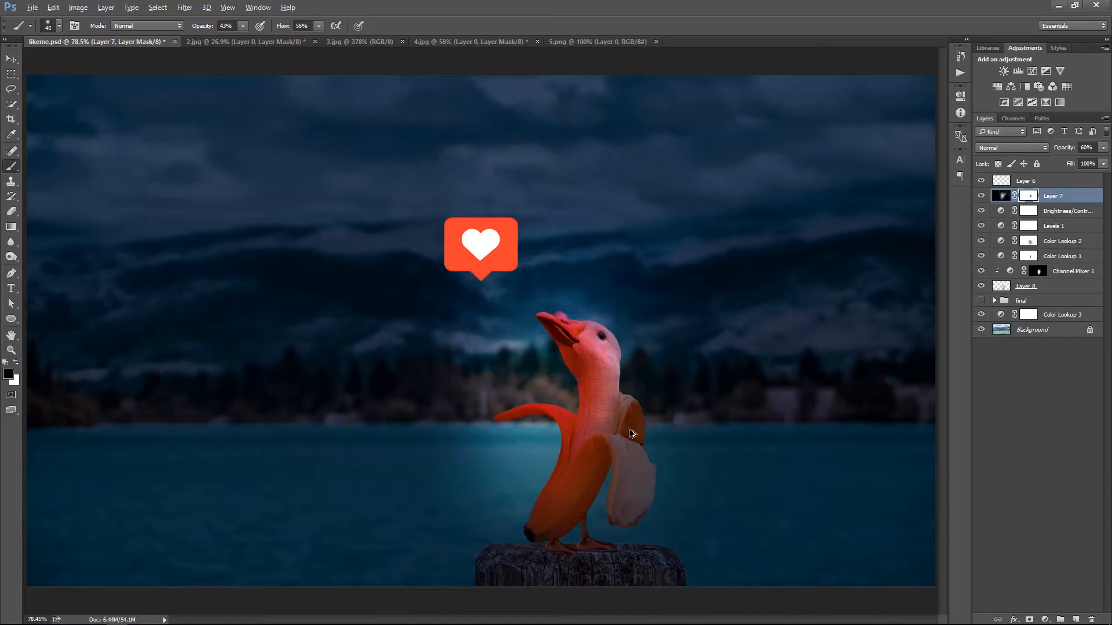
mouse_move(598, 363)
left_mouse_down()
mouse_move(572, 492)
mouse_move(545, 533)
mouse_move(638, 438)
mouse_move(608, 402)
left_mouse_up()
left_click_drag(610, 359, 606, 486)
left_click_drag(231, 38, 228, 38)
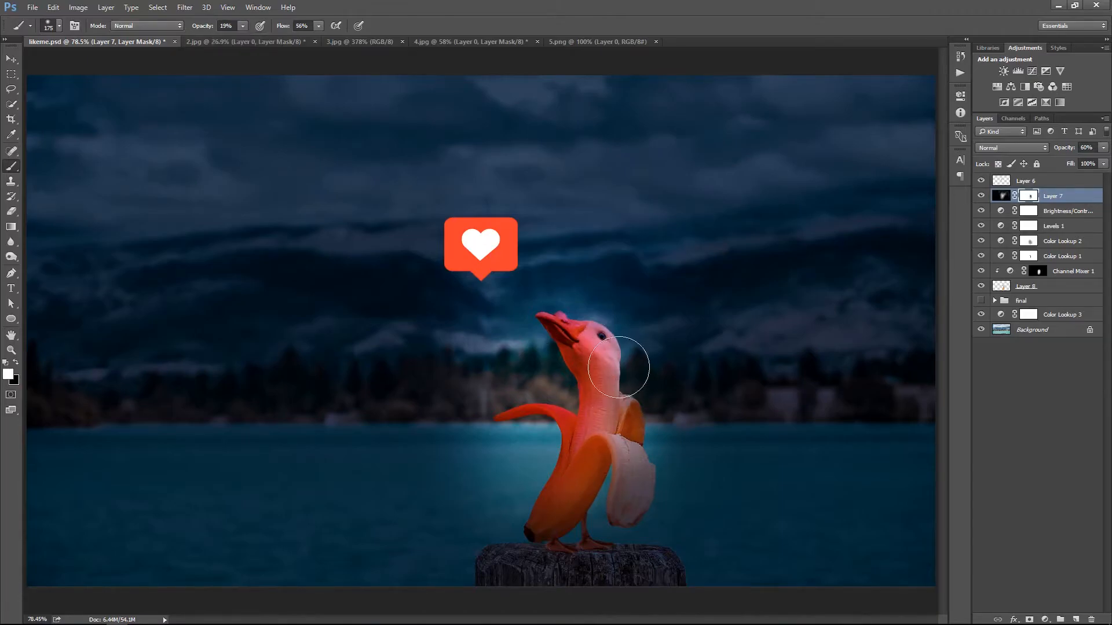
Compare the creature with and without the Channel Mixer and set that adjustment's opacity to 90%
left_click(980, 271)
left_click(981, 271)
left_click(1001, 274)
key("v")
key("8")
key("8")
key("9")
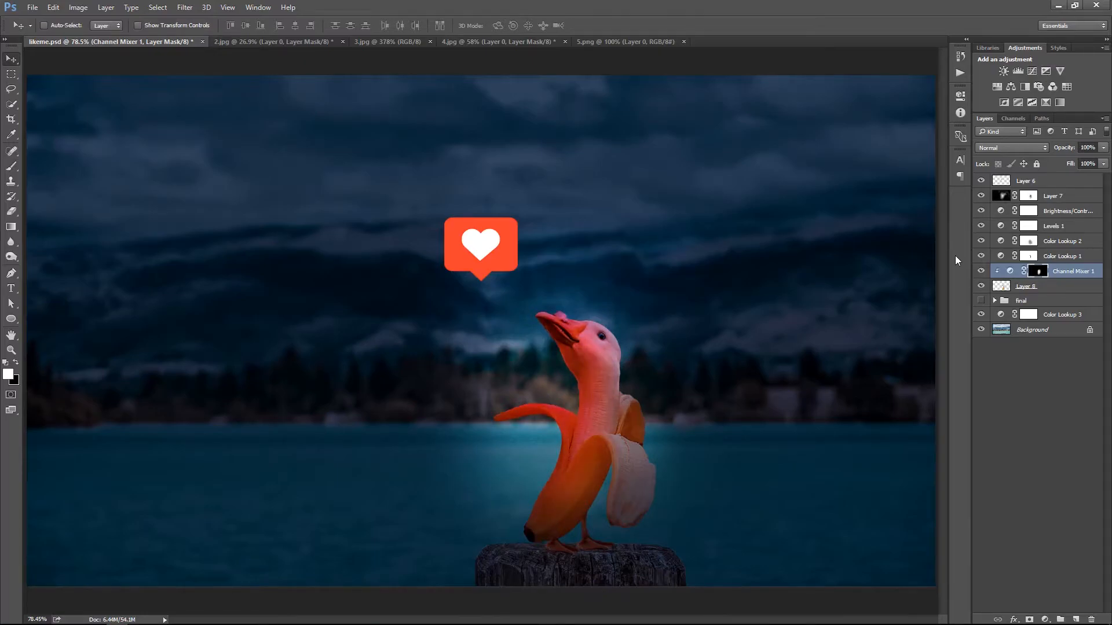
right_click(657, 342, "ctrl")
left_click(684, 350)
mouse_move(645, 386)
left_mouse_down()
mouse_move(662, 398)
mouse_move(649, 389)
left_mouse_up()
right_click(586, 325, "ctrl")
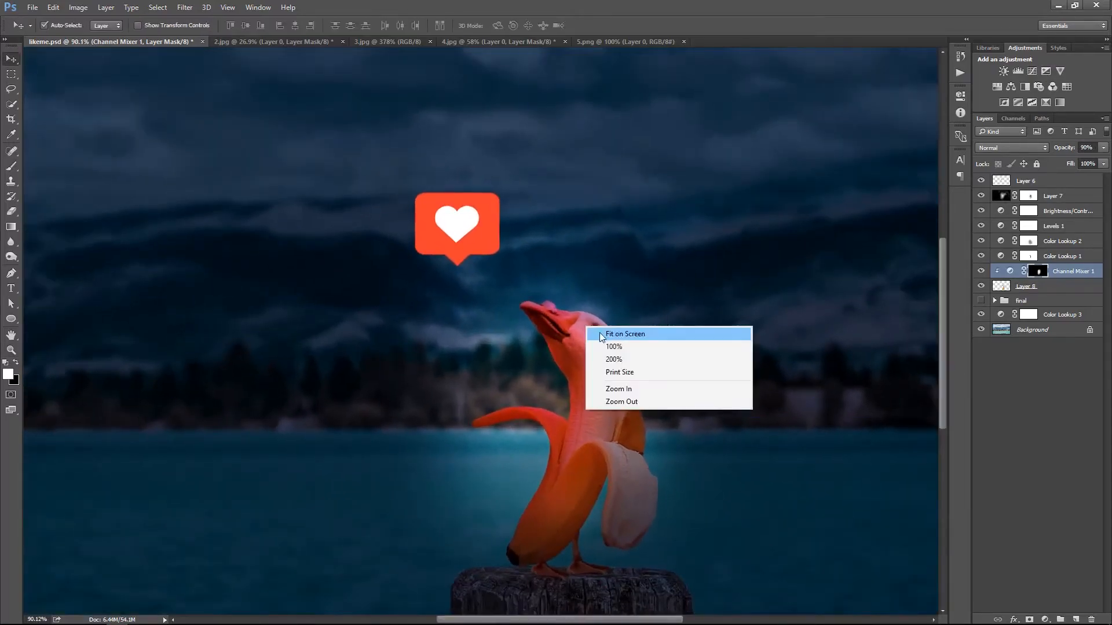
left_click(600, 334)
Scale the heart notification icon down slightly with Free Transform
left_click(494, 256, "ctrl")
key("ctrl+t")
left_click_drag(516, 216, 507, 222)
key("Return")
right_click(532, 217, "ctrl")
left_click(542, 224)
left_click_drag(656, 366, 579, 399)
right_click(578, 341, "ctrl")
left_click(589, 349)
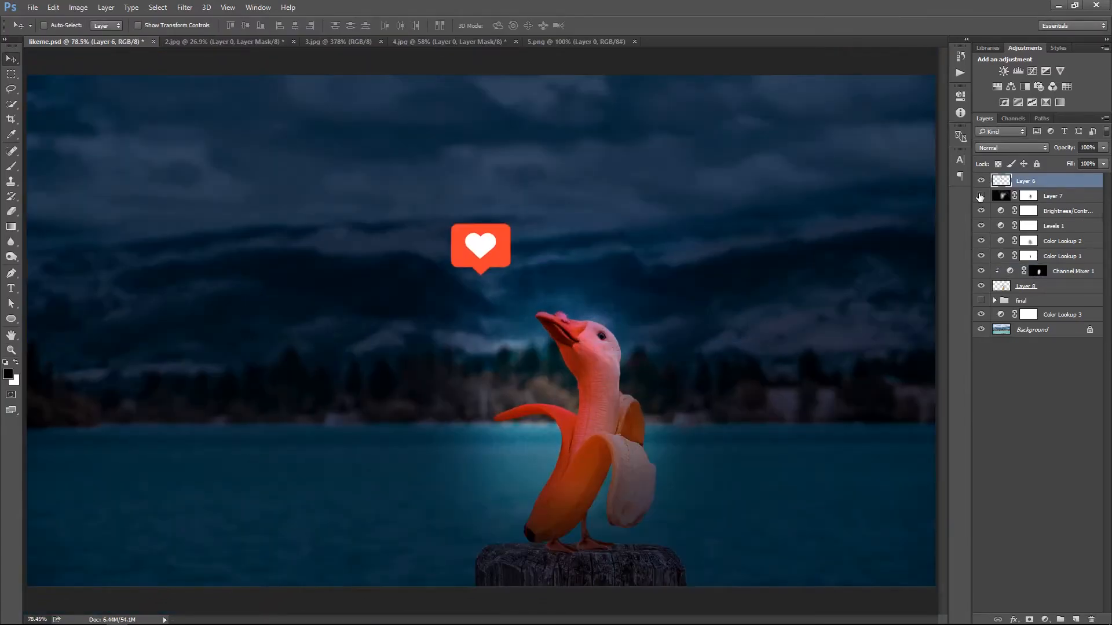
Set the vignette layer's opacity to 50%, after comparing 30% and 60%
left_click(980, 196)
left_click(980, 196)
left_click(1028, 208)
left_click(1028, 198)
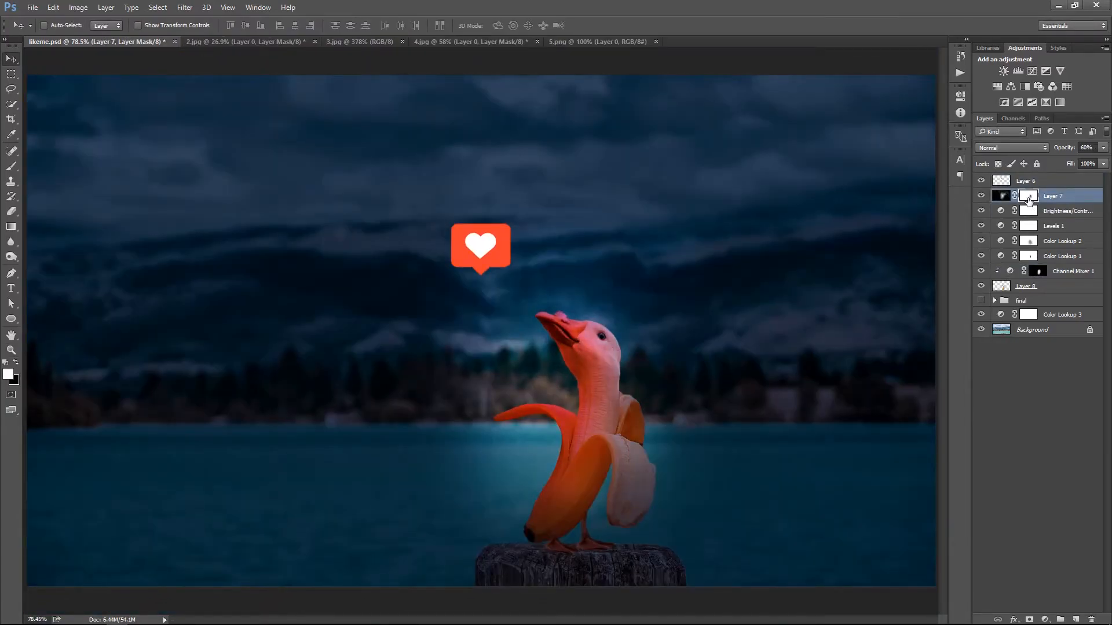
key("3")
key("6")
key("5")
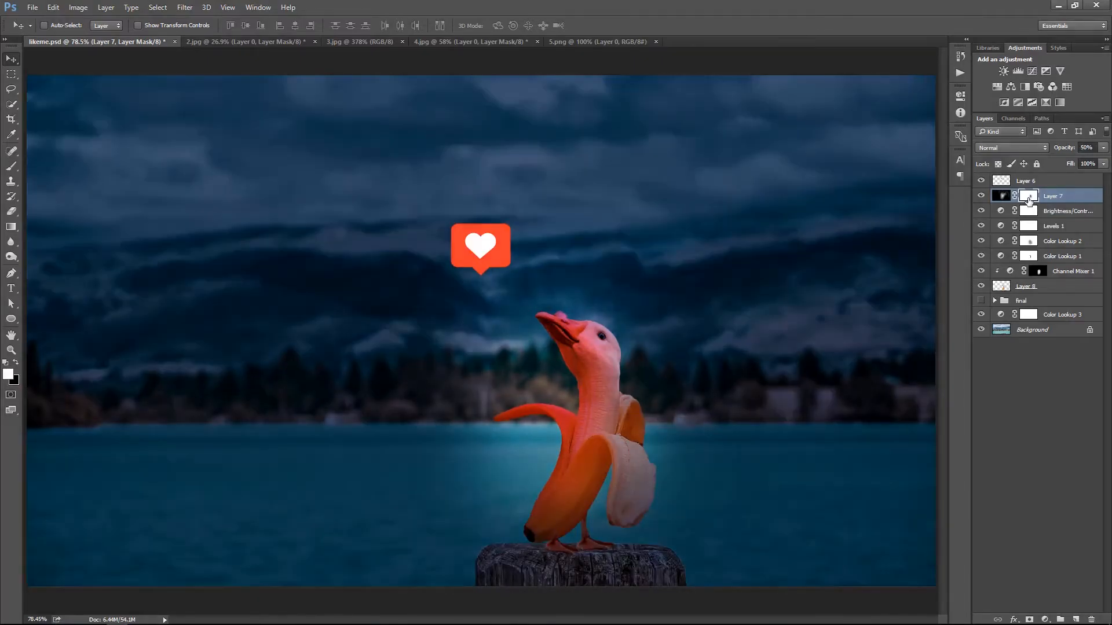
Paint black with a much larger soft brush on the vignette mask to brighten the area around the hanging peel
scroll(678, 394, "down", 3)
scroll(716, 389, "up", 1)
key("b")
key("bracketright")
key("bracketright")
key("bracketright")
key("x")
key("bracketright")
mouse_move(647, 474)
left_mouse_down()
mouse_move(567, 441)
mouse_move(472, 374)
mouse_move(587, 493)
mouse_move(678, 398)
left_mouse_up()
Add a new empty layer between the merged creature layer and the hidden final group
key("z")
left_click_drag(592, 494, 665, 557)
scroll(666, 557, "down", 2)
key("v")
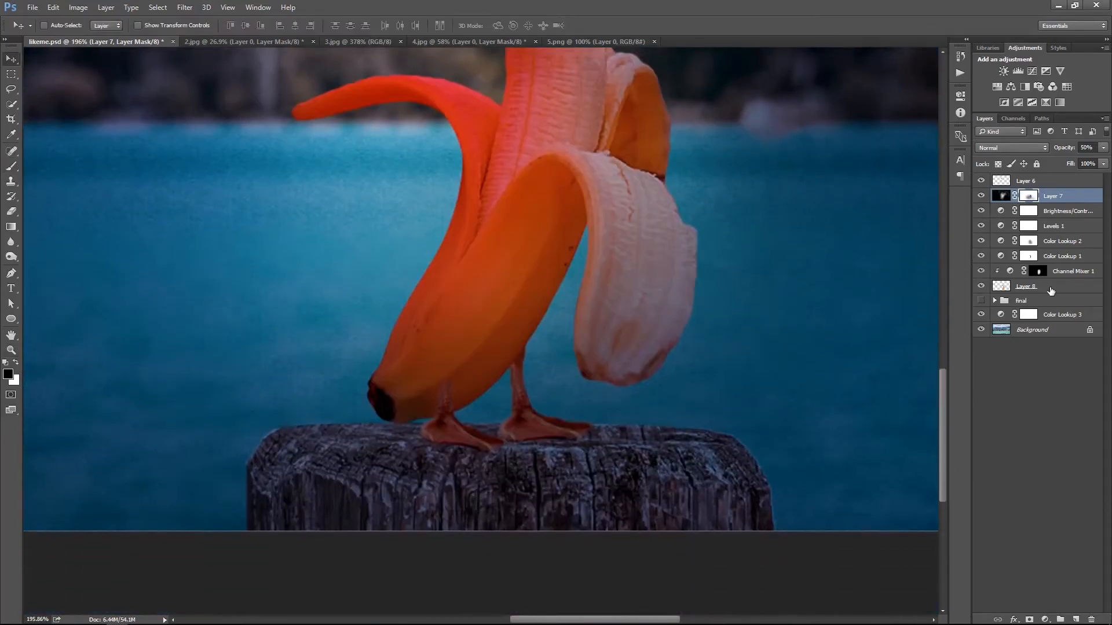
left_click(1008, 300)
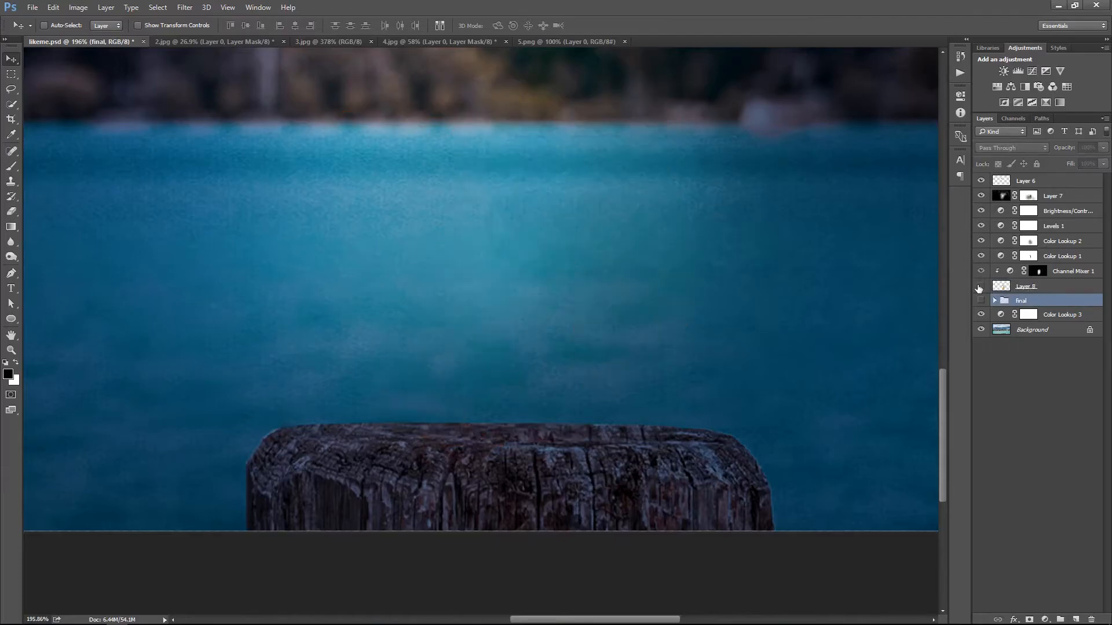
left_click(1075, 618)
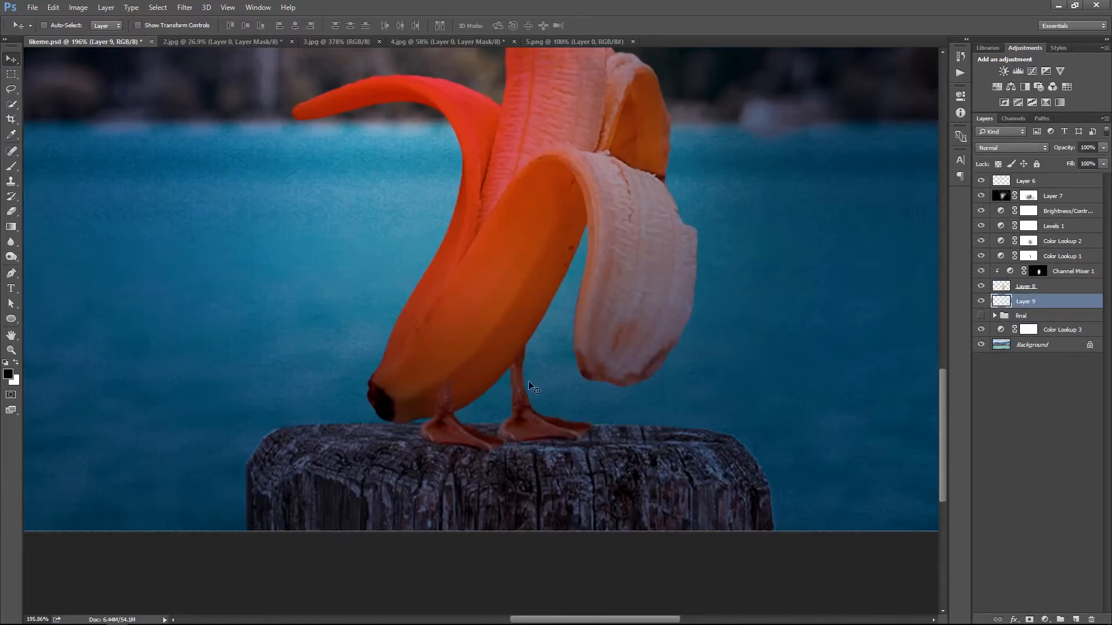
Paint soft black contact shadows on the post under both goose feet with a small brush at 19% opacity
key("b")
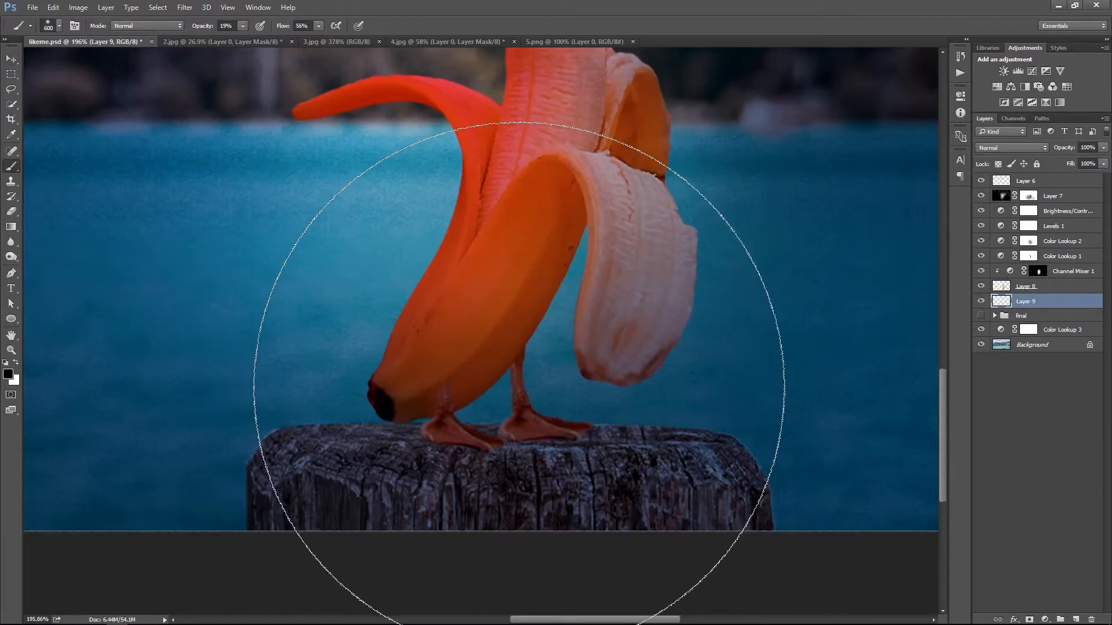
key("bracketleft")
key("bracketleft")
key("bracketleft")
key("bracketleft")
key("bracketleft")
key("bracketleft")
key("bracketleft")
key("bracketleft")
key("bracketleft")
key("bracketleft")
key("bracketleft")
mouse_move(446, 440)
left_mouse_down()
mouse_move(467, 442)
mouse_move(442, 443)
left_mouse_up()
mouse_move(556, 443)
left_mouse_down()
mouse_move(580, 443)
mouse_move(455, 444)
mouse_move(576, 459)
left_mouse_up()
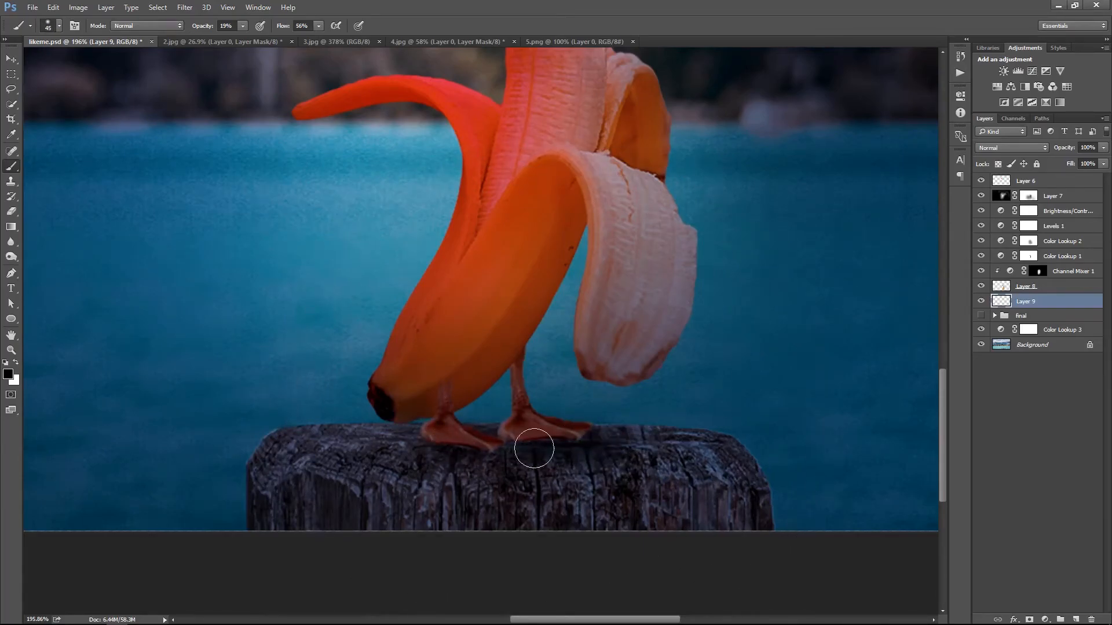
Clean up the edges of the foot shadows with a small eraser at 42% opacity
key("x")
key("e")
key("bracketleft")
key("bracketleft")
key("bracketleft")
key("bracketleft")
key("bracketleft")
key("bracketleft")
key("bracketleft")
key("bracketleft")
key("bracketleft")
key("bracketleft")
key("bracketleft")
key("bracketleft")
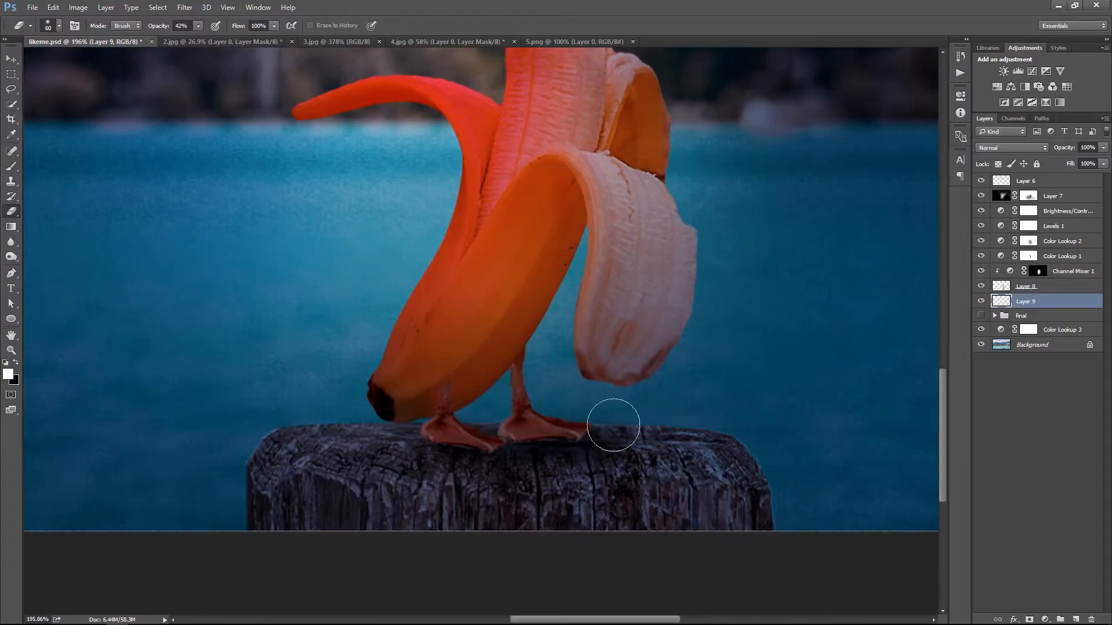
key("ctrl+0")
key("v")
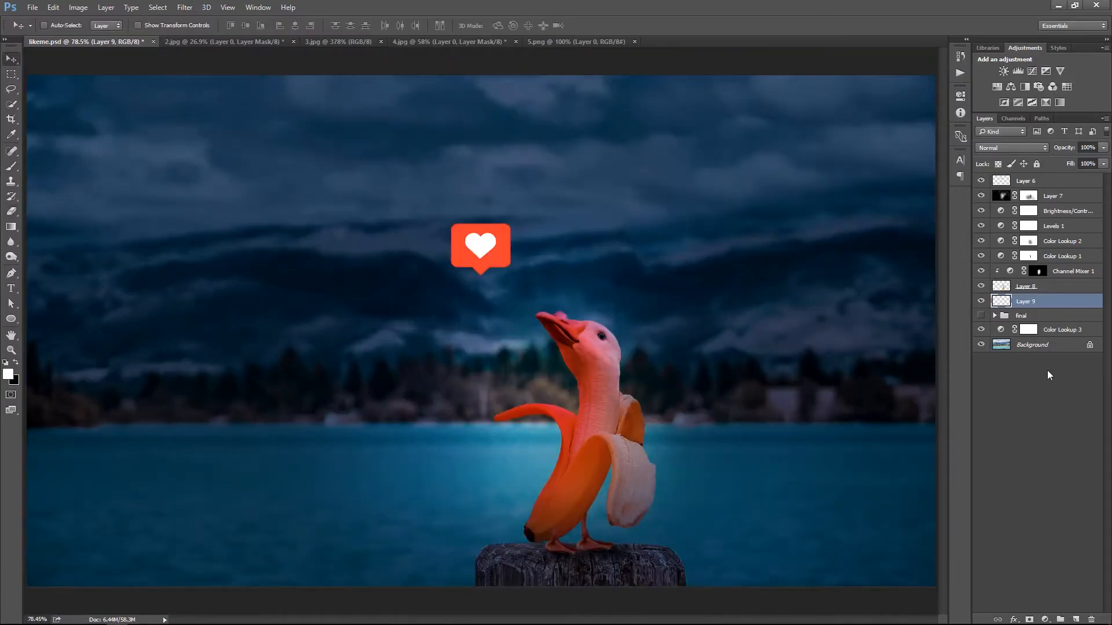
Widen the foot-shadow layer slightly with Free Transform
key("ctrl+t")
mouse_move(642, 553)
left_mouse_down()
mouse_move(656, 553)
mouse_move(641, 569)
mouse_move(657, 552)
left_mouse_up()
key("Return")
right_click(706, 390)
left_click(726, 398)
right_click(652, 418)
left_click(672, 425)
key("ctrl+t")
key("Return")
Duplicate the heart icon layer, naming the lower layer like-blur and the upper copy like
left_click(1084, 183)
right_click(641, 260)
left_click(658, 266)
key("ctrl+j")
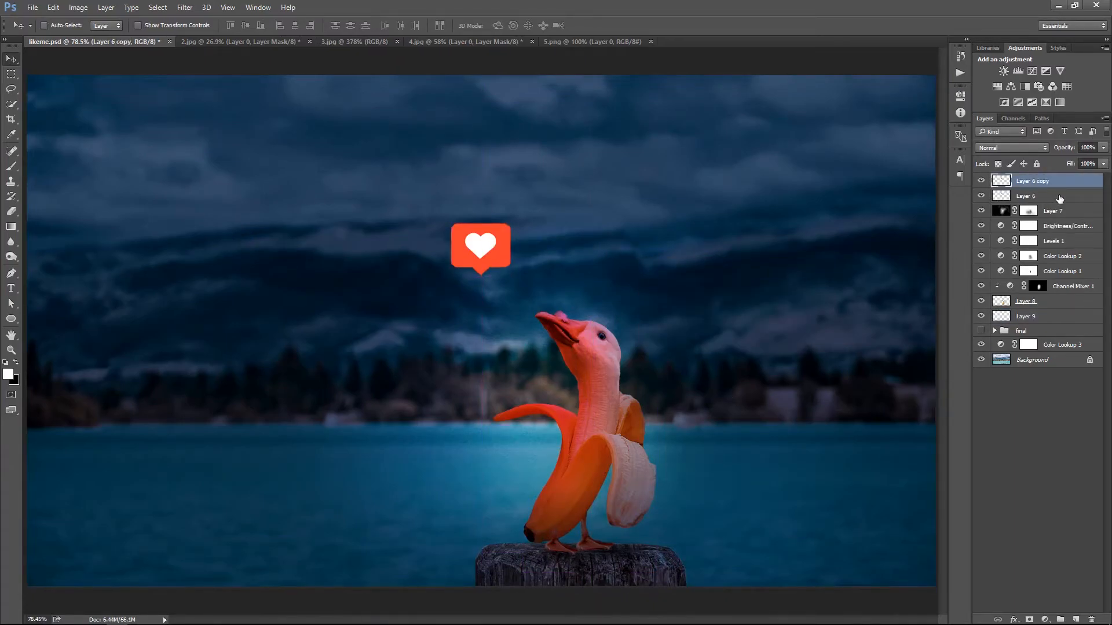
double_click(1030, 196)
type("like-")
key("Return")
double_click(1033, 180)
type("like")
key("Return")
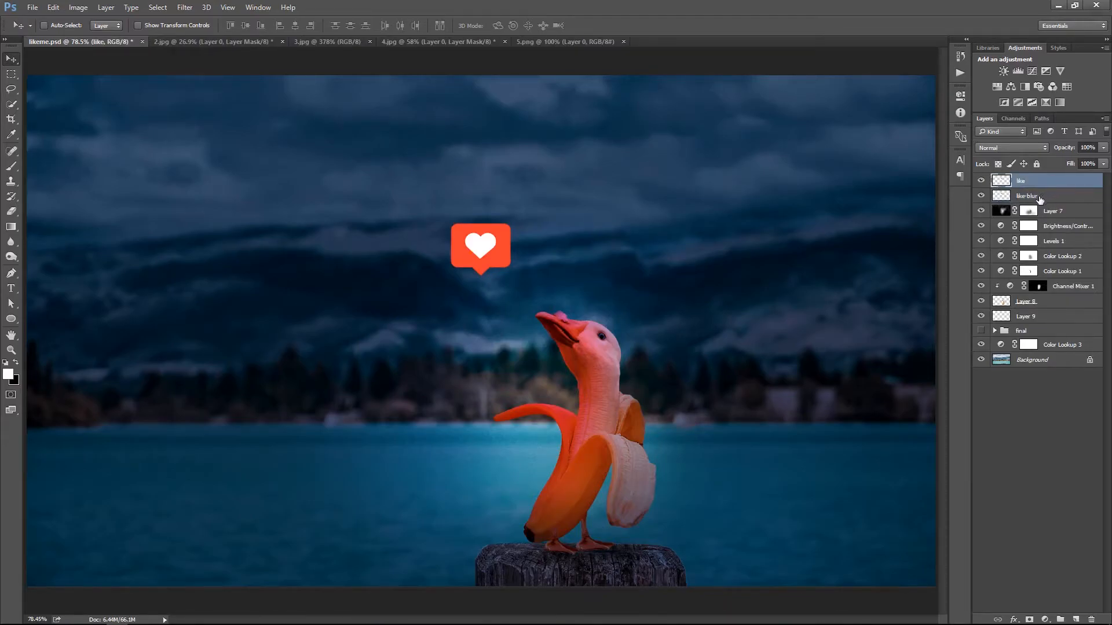
Apply a Field Blur to the like-blur layer to create a soft red glow around the heart icon
left_click(1039, 197)
left_click(185, 7)
mouse_move(192, 135)
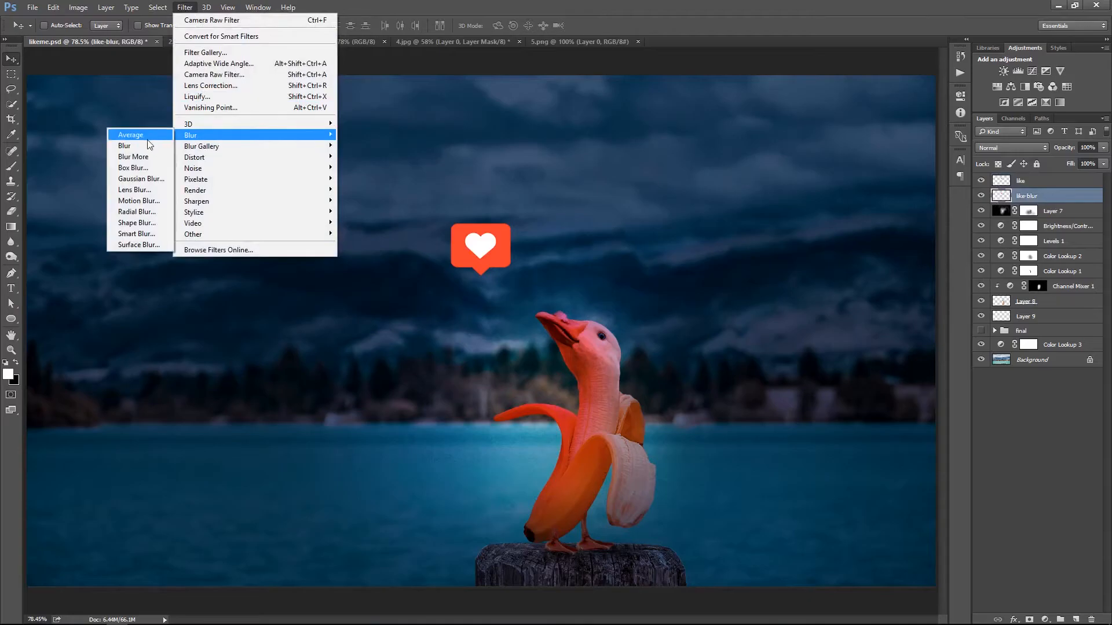
left_click(136, 146)
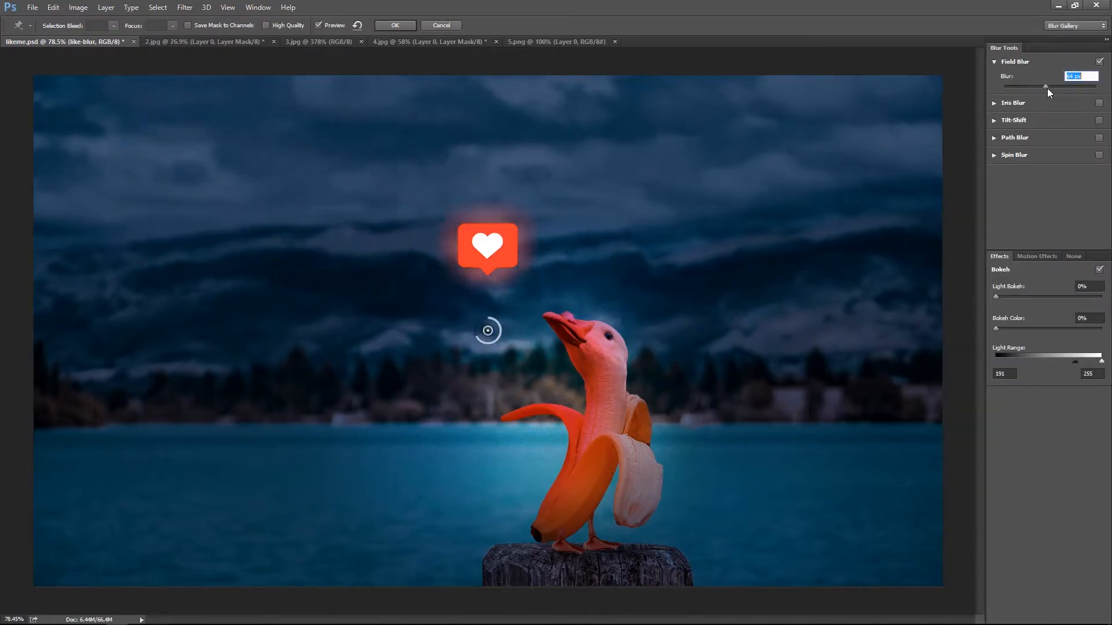
left_click_drag(1046, 88, 1044, 85)
key("Return")
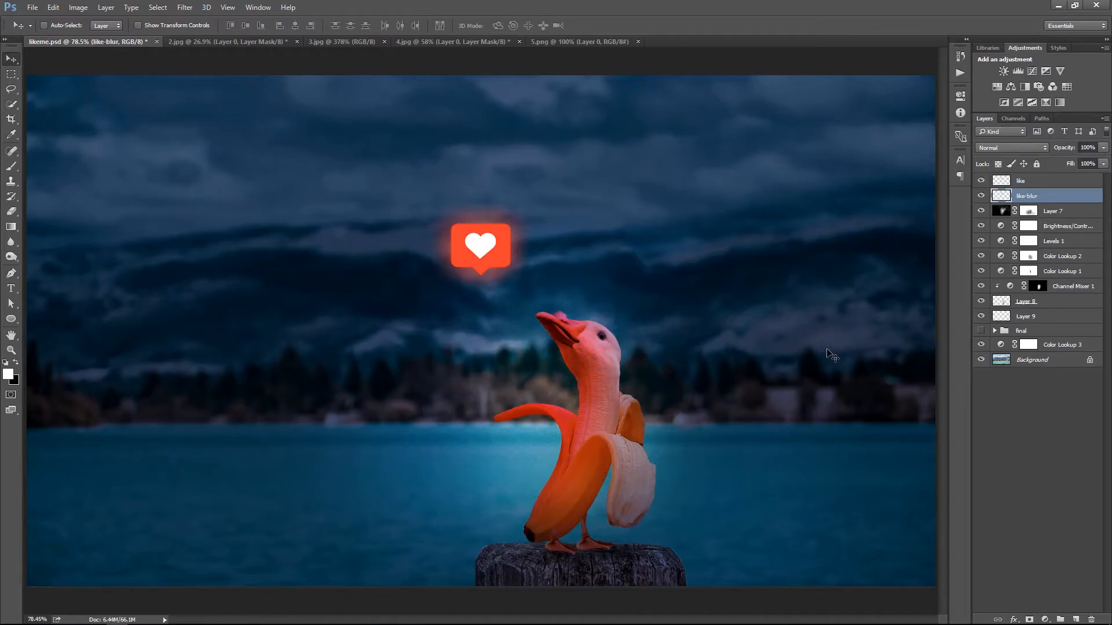
left_click(981, 197)
left_click(981, 197)
Add an empty layer above like-blur, and paint the icon's sampled orange-red onto like-blur with a soft 175 px brush at 100% opacity and flow
left_click(1075, 620)
left_click(1012, 211)
key("b")
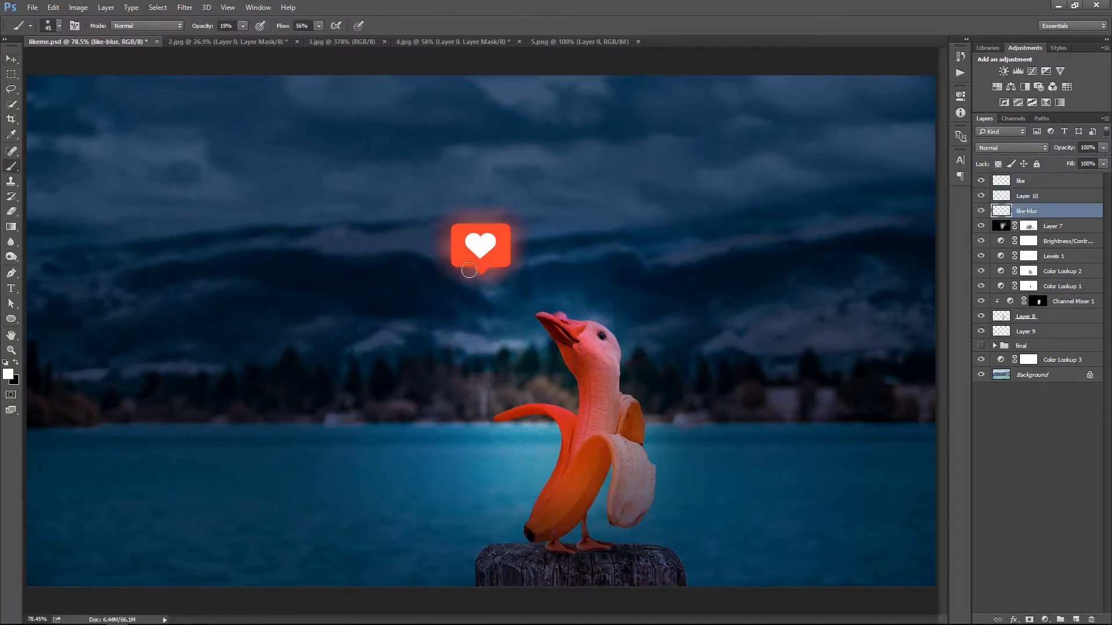
key("i")
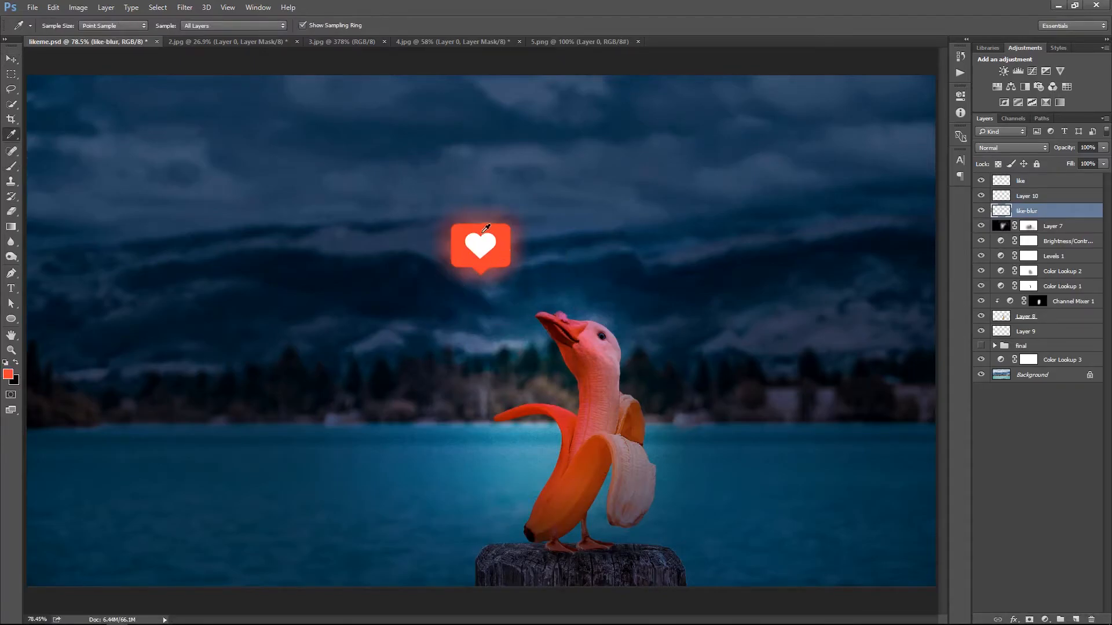
key("b")
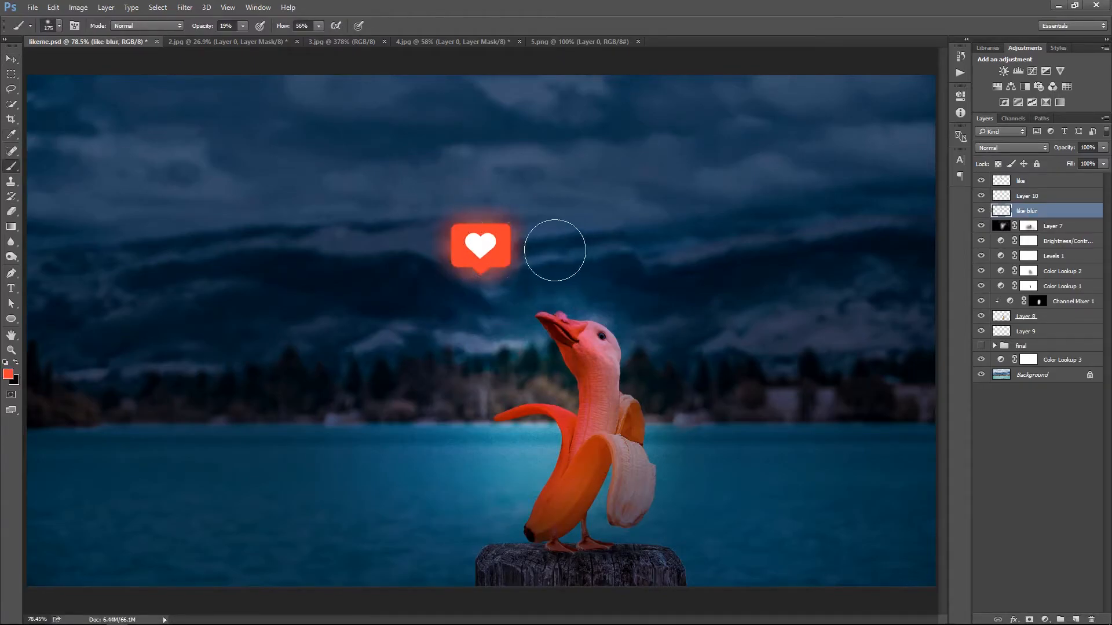
left_click_drag(242, 26, 336, 40)
left_click(320, 28)
left_click(480, 245)
Set the like-blur layer's blend mode to Hard Light after trying Screen and Overlay
left_click(989, 147)
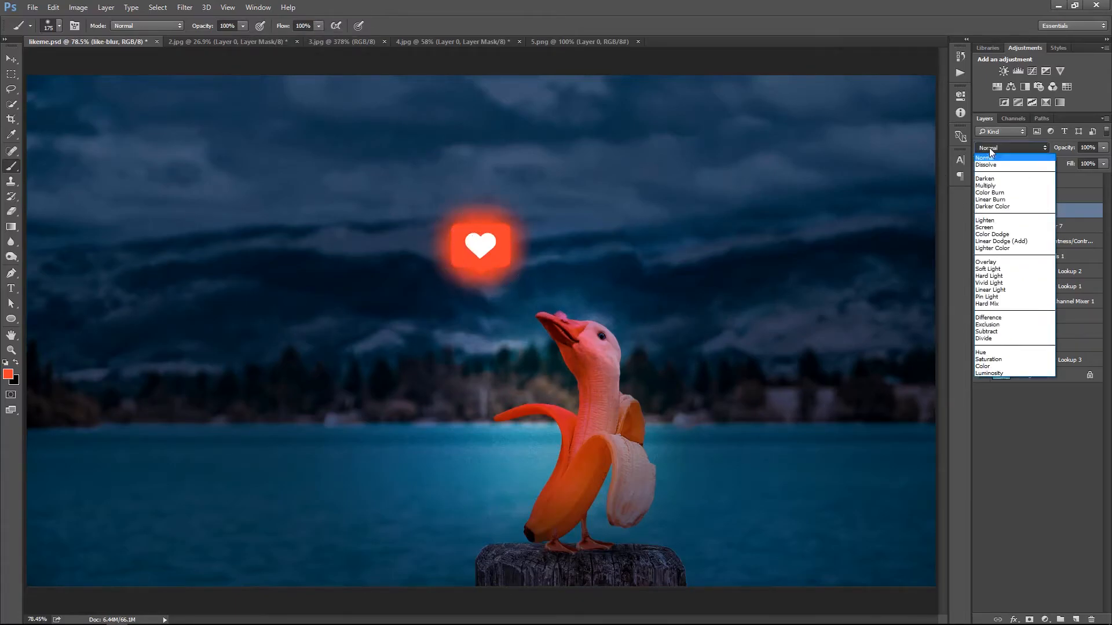
left_click(984, 227)
left_click(995, 150)
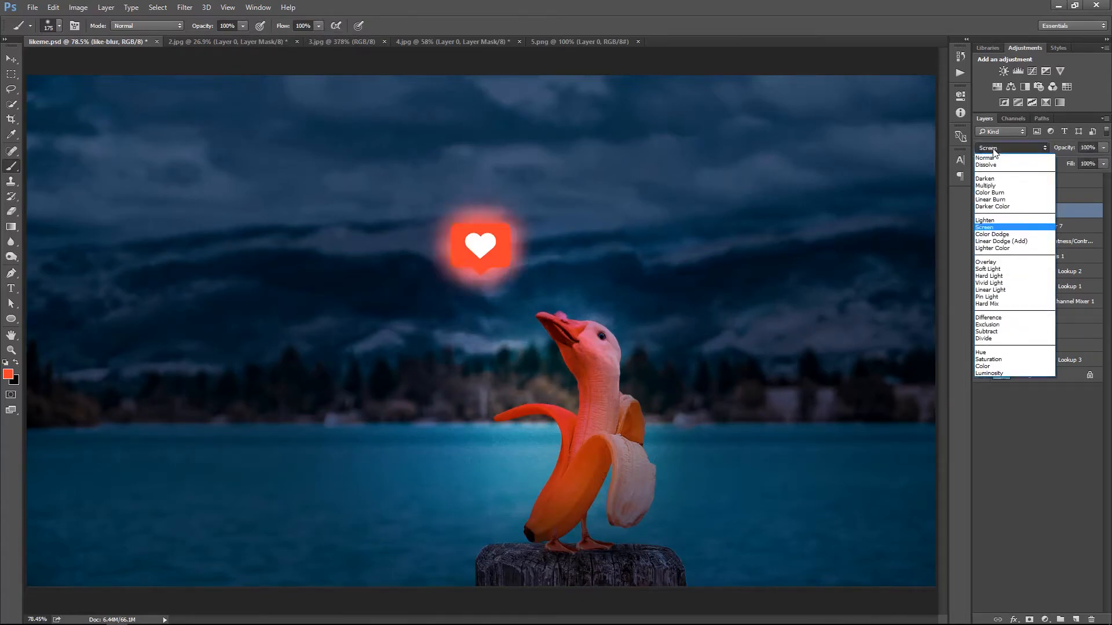
left_click(995, 263)
key("Down")
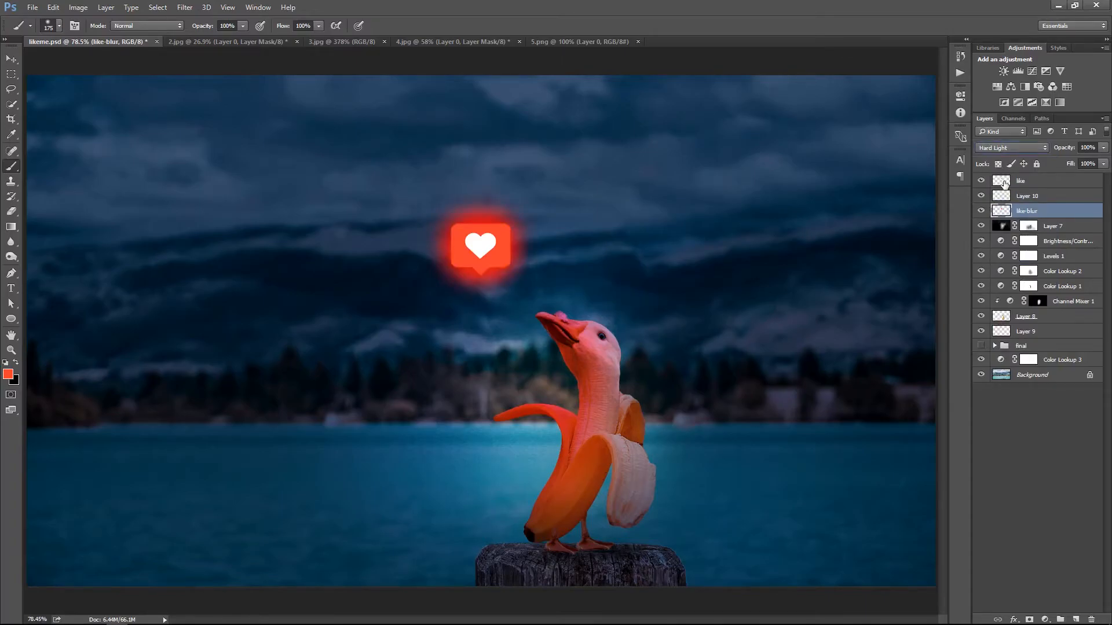
Enlarge the like-blur glow with Free Transform and set the layer's opacity to 70%
key("v")
key("5")
key("ctrl+t")
left_click_drag(548, 181, 562, 175)
key("Return")
key("3")
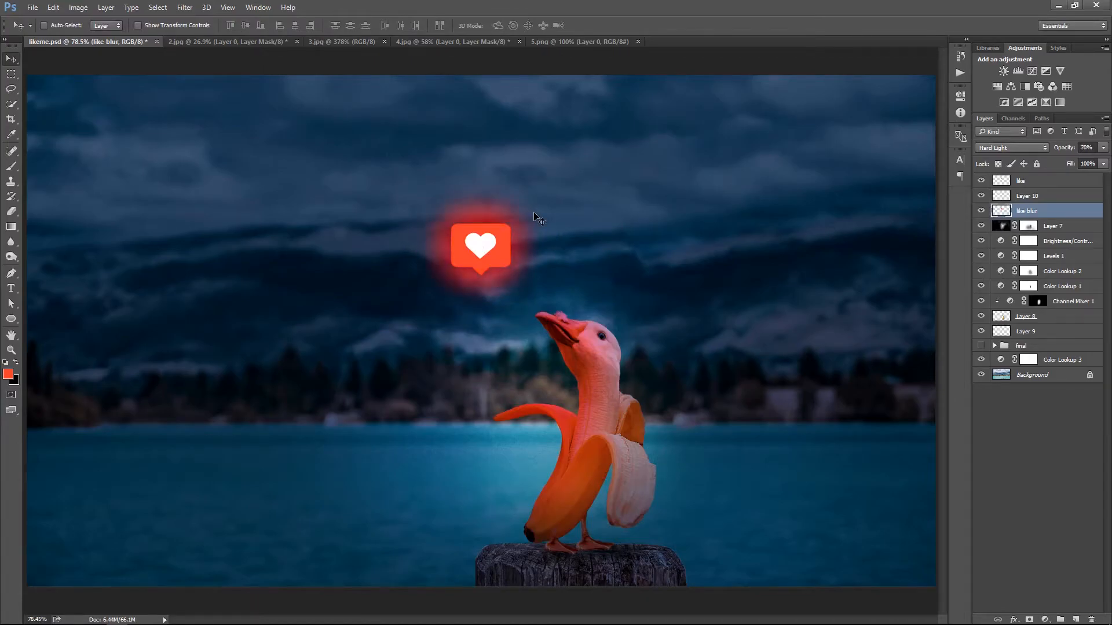
Scale the like, Layer 10 and like-blur layers up together to about 124% around their centre
right_click(592, 228, "ctrl")
left_click(612, 237)
right_click(615, 291, "ctrl")
left_click(629, 300)
key("ctrl+t")
key("Escape")
left_click(1064, 182, "shift")
key("ctrl+t")
left_click_drag(559, 324, 581, 341)
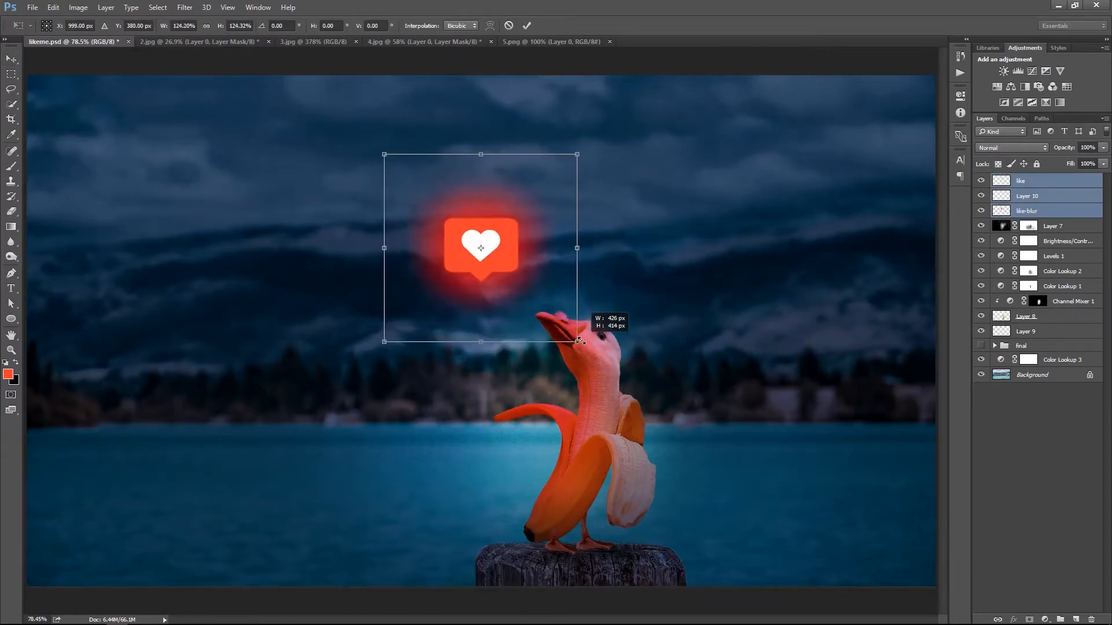
key("Return")
Scale the heart icon and its glow layers back down to about 93%
right_click(608, 297, "ctrl")
left_click(629, 305)
key("ctrl+t")
left_click_drag(578, 154, 570, 161)
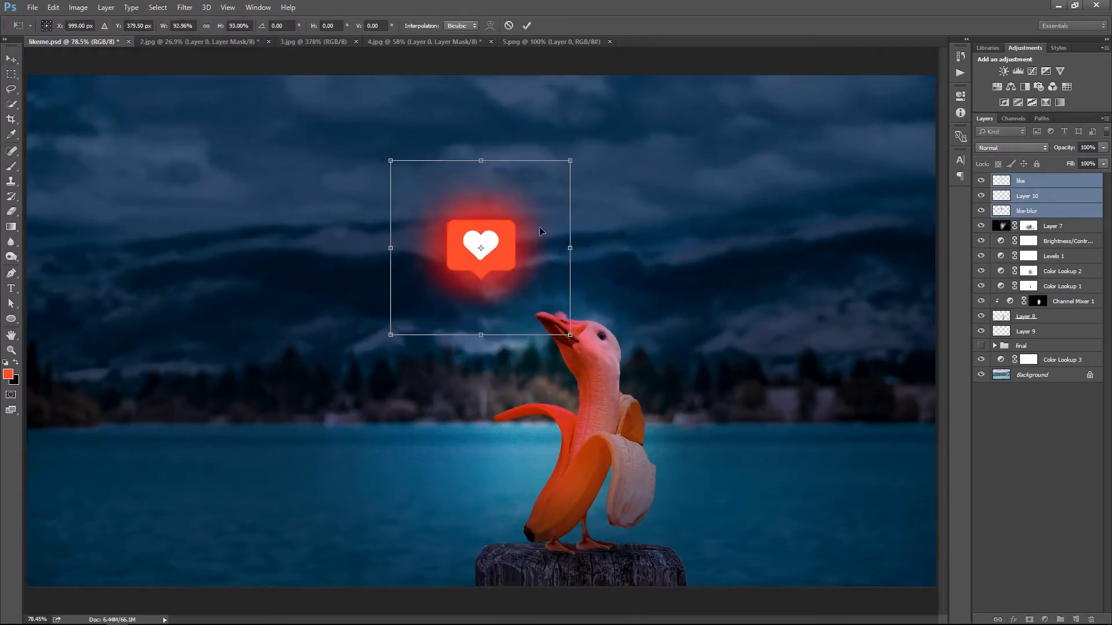
key("Return")
Add a clipped Brightness/Contrast adjustment above Channel Mixer 1 with brightness at about 19
left_click(1041, 211)
scroll(691, 367, "up", 2)
left_click(980, 301)
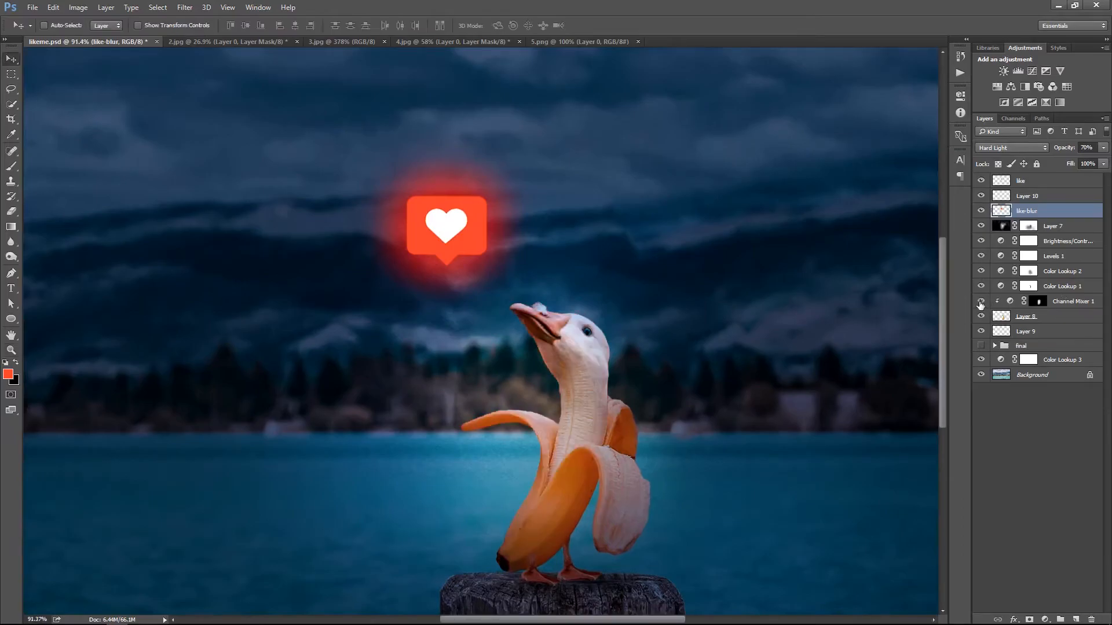
left_click(980, 302)
left_click(1069, 302)
left_click(1044, 619)
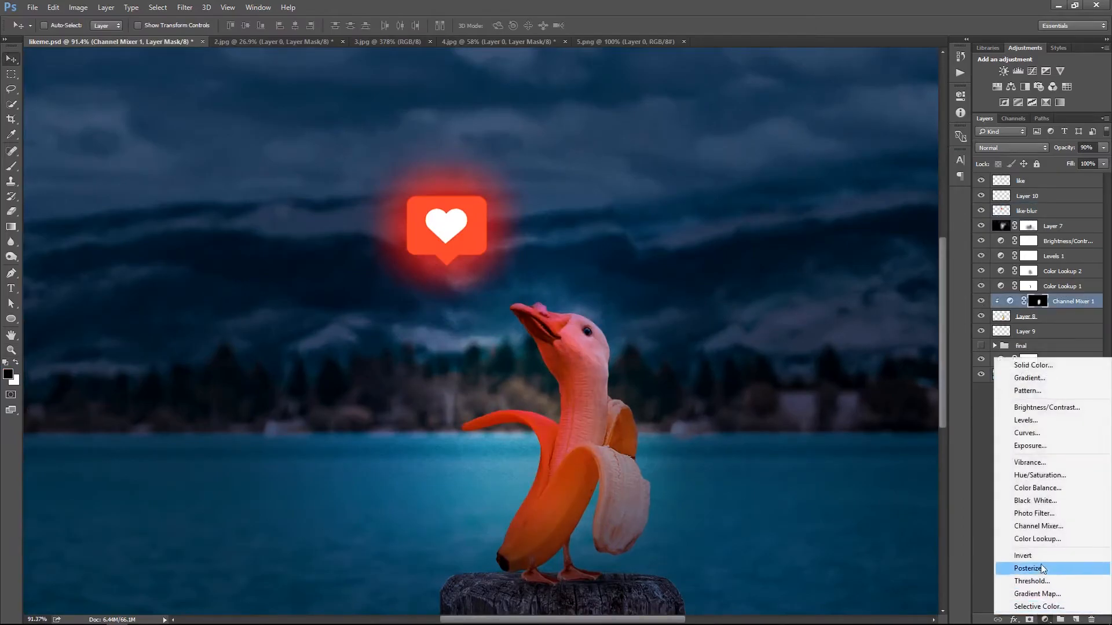
left_click(1042, 404)
left_click_drag(879, 154, 894, 154)
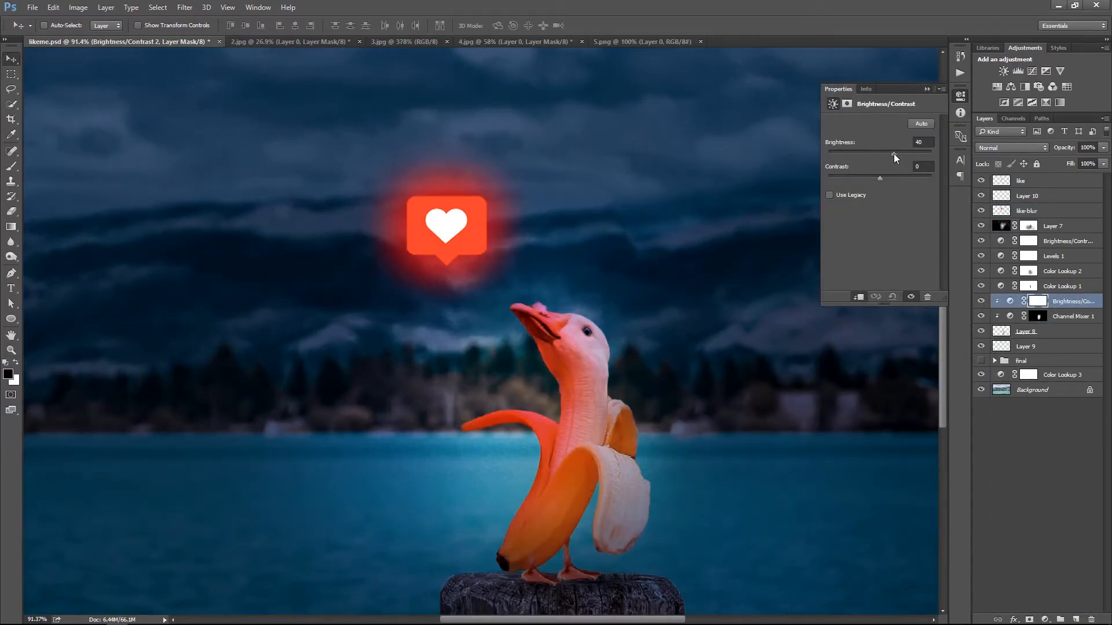
key("ctrl+z")
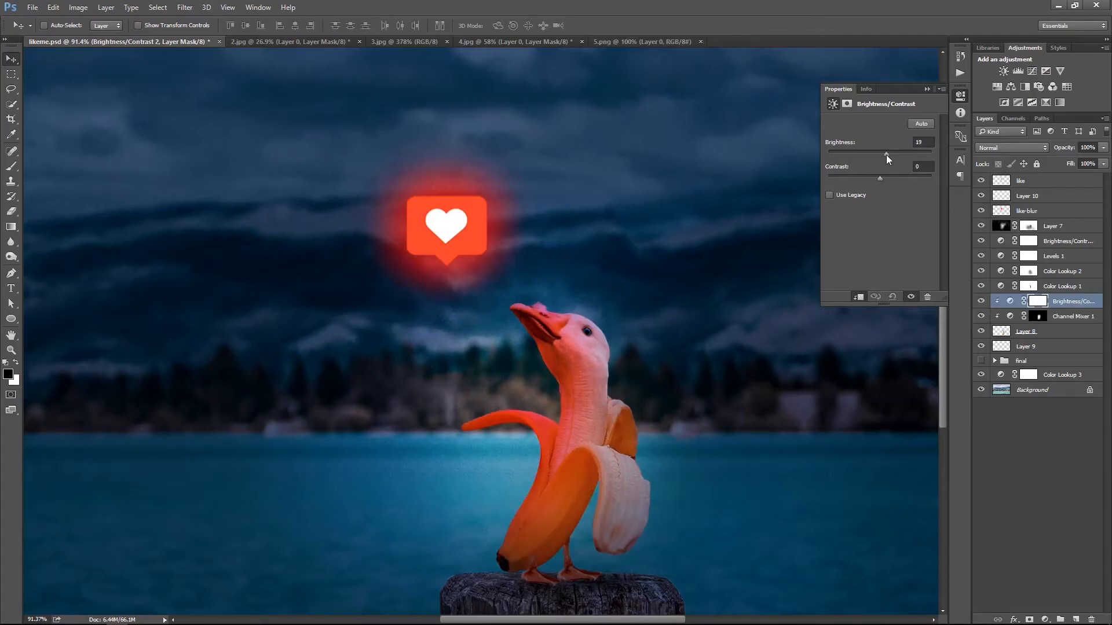
left_click(926, 89)
Add a new layer clipped to the creature below Channel Mixer 1 and set its blend mode to Screen
left_click(1075, 619)
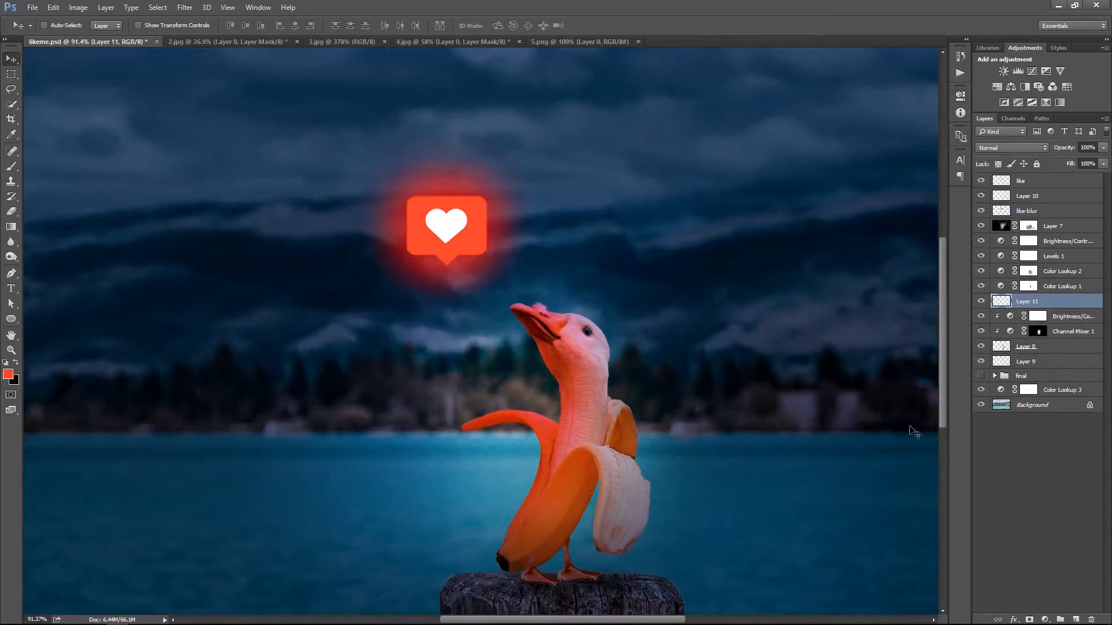
left_click_drag(1042, 302, 1040, 334)
key("z")
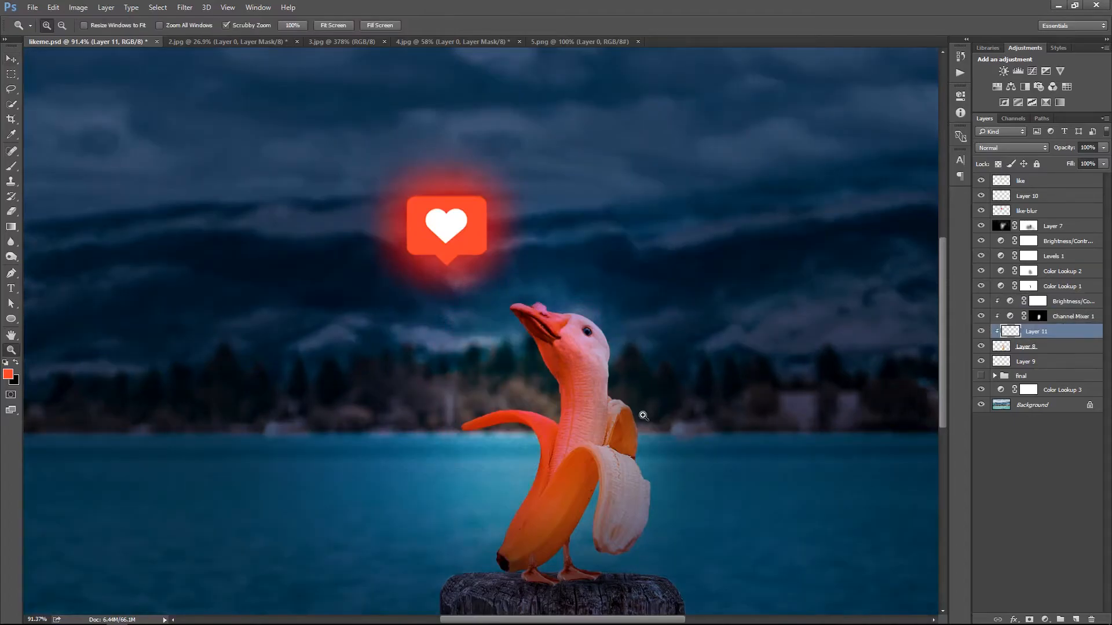
left_click_drag(599, 374, 631, 374)
key("b")
key("bracketleft")
key("bracketleft")
key("bracketleft")
key("bracketleft")
key("bracketleft")
key("bracketleft")
key("d")
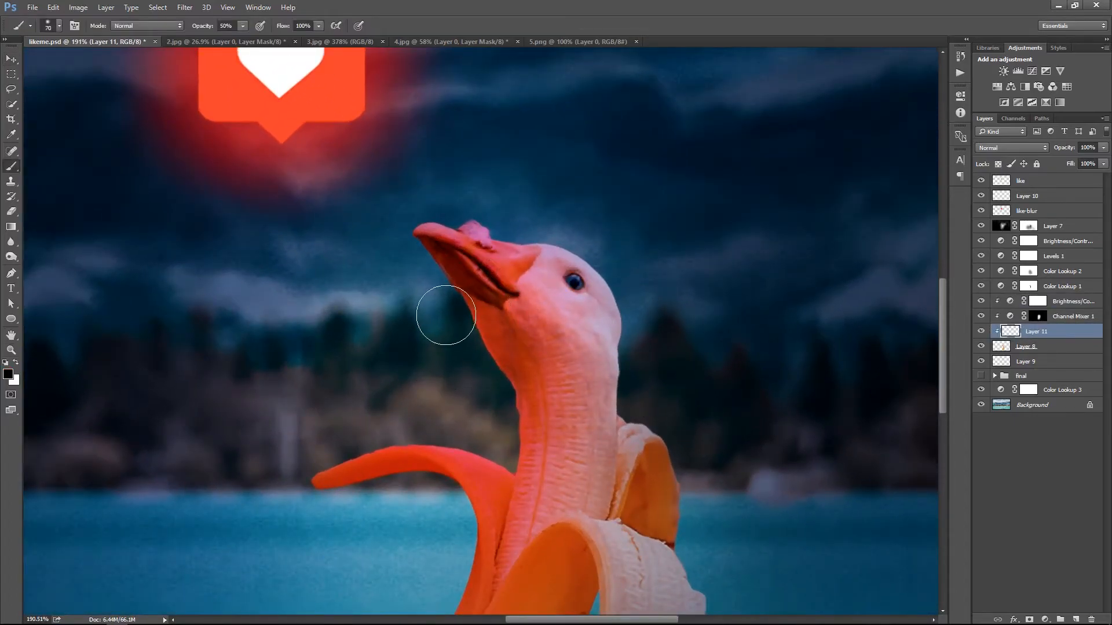
key("bracketleft")
key("bracketleft")
key("bracketleft")
left_click(1010, 148)
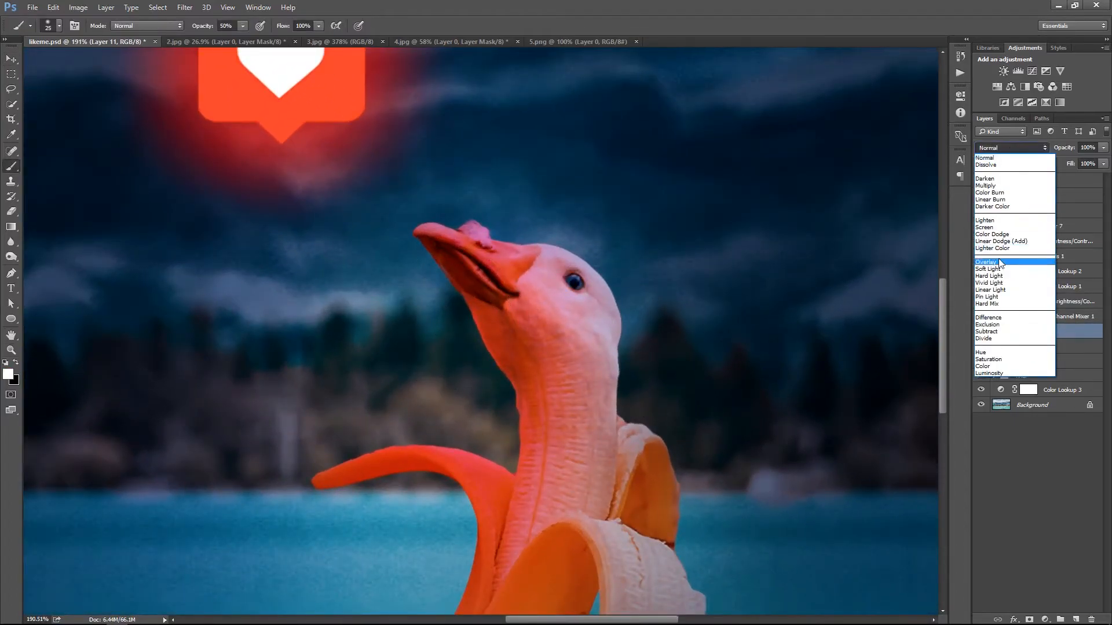
left_click(985, 227)
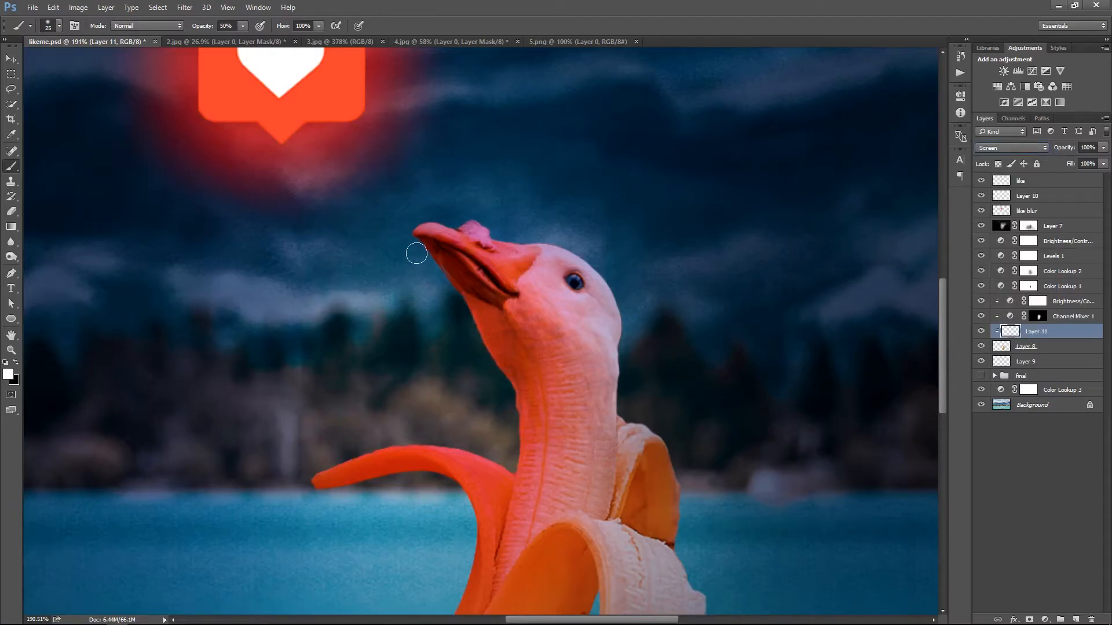
Set the Screen layer's opacity to 60% and paint a thin white rim light along the goose's throat with a small 100% brush
key("0")
key("bracketleft")
key("bracketleft")
key("bracketleft")
key("bracketleft")
left_click_drag(1103, 148, 1080, 162)
left_click_drag(471, 309, 534, 420)
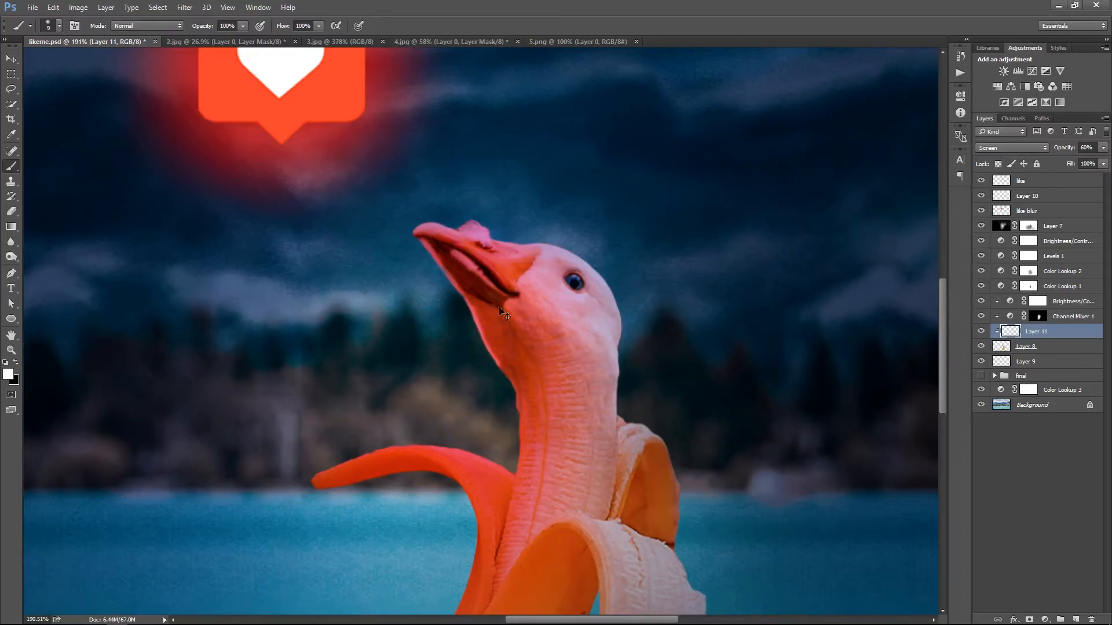
Reduce the rim-light layer's opacity to 50%
right_click(579, 244)
left_click(596, 252)
left_click_drag(602, 347, 651, 348)
key("v")
key("5")
key("b")
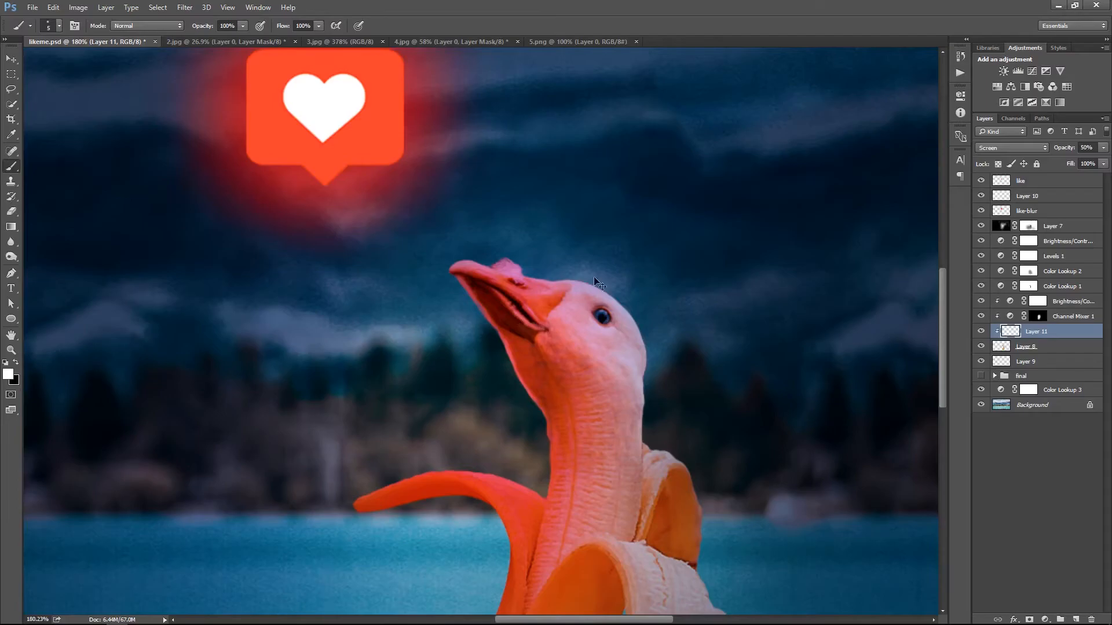
Paint further white highlights on the goose's head with a soft 20 px brush
key("ctrl+0")
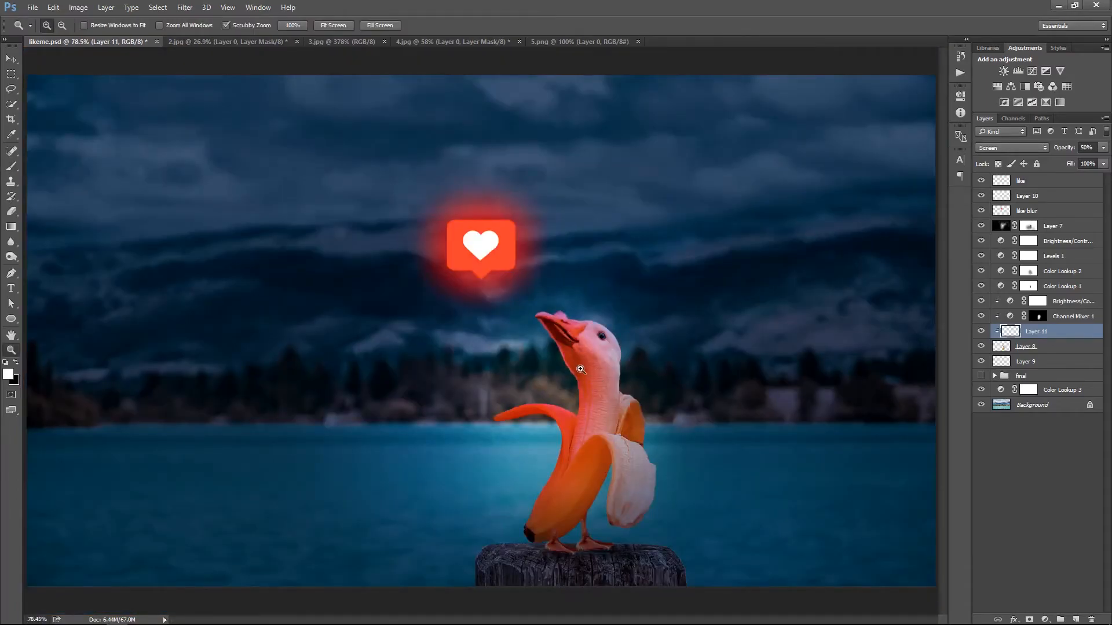
scroll(598, 370, "up", 3)
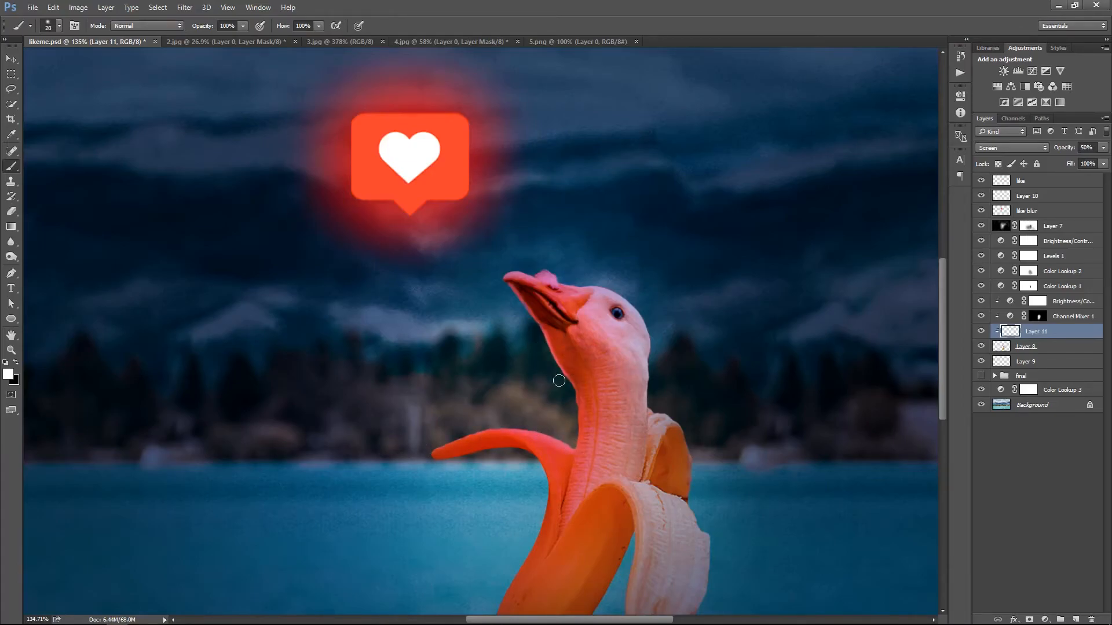
left_click_drag(567, 326, 569, 329)
key("ctrl+0")
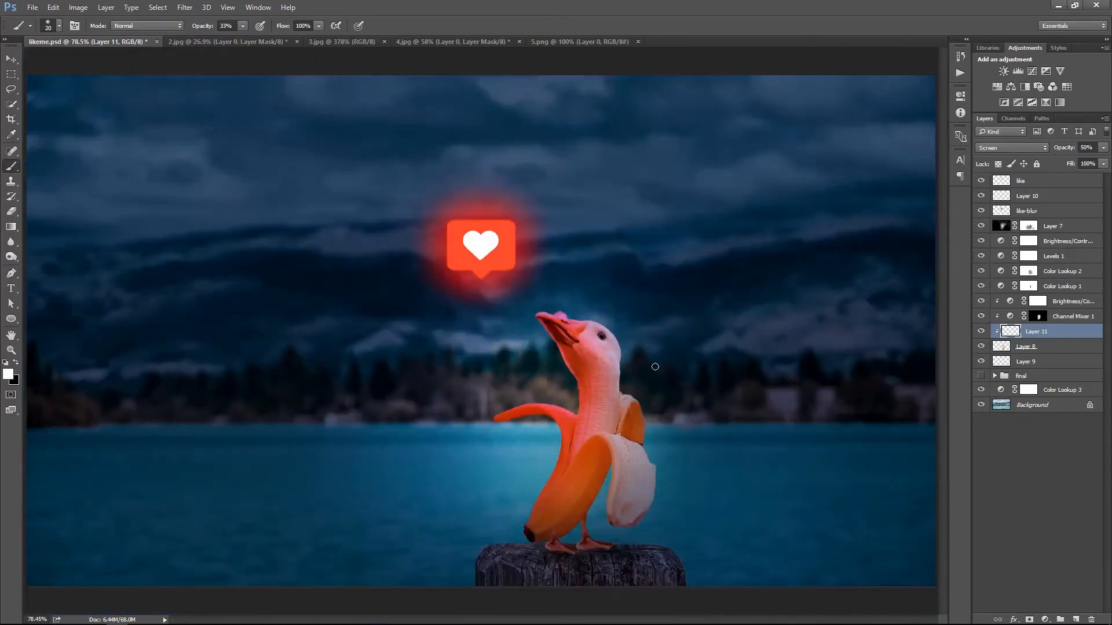
Lower the highlight layer's opacity to 30% and compare the image with the layer hidden and shown
key("v")
key("3")
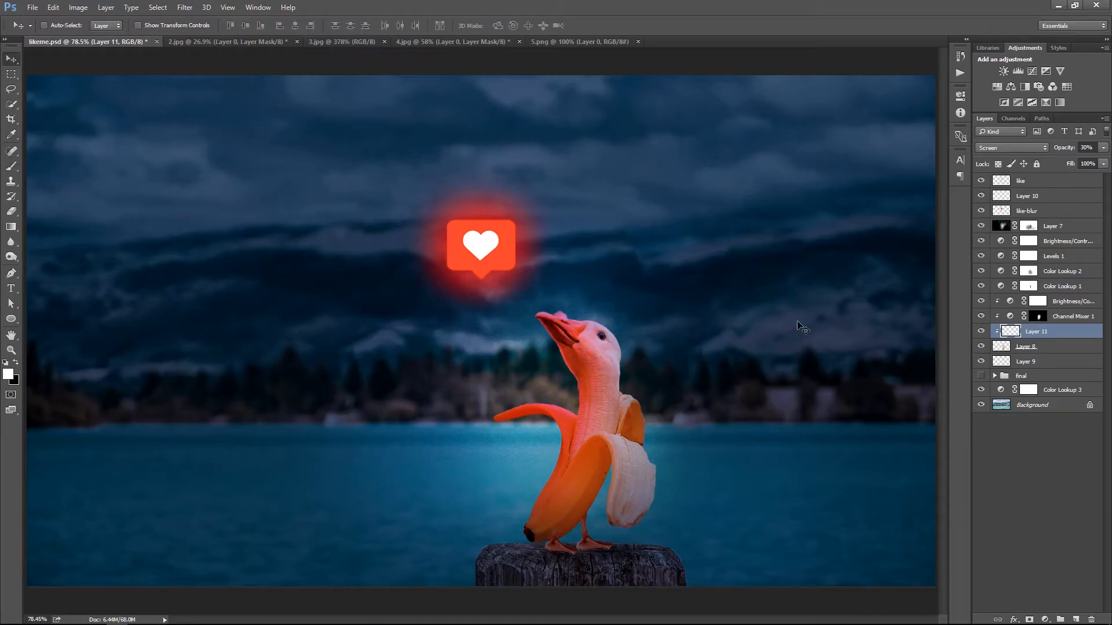
left_click(981, 332)
left_click(981, 331)
left_click(980, 331)
right_click(603, 275)
left_click(619, 280)
Set the creature's clipped Brightness/Contrast adjustment to brightness 25 and contrast 18
left_click(983, 302)
double_click(1022, 304)
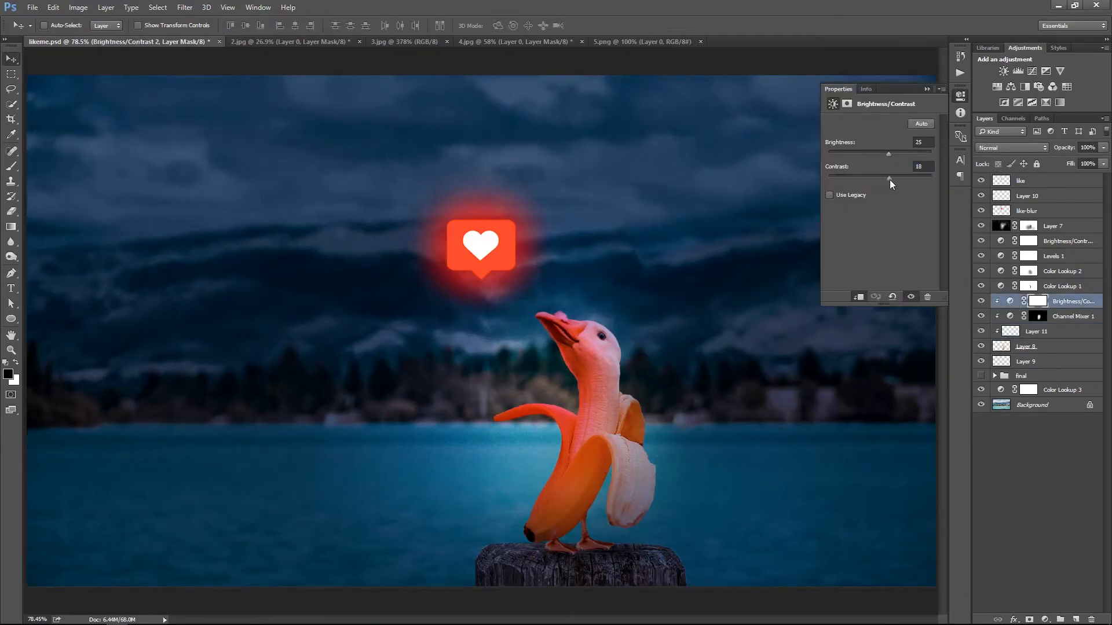
left_click(926, 88)
Paint black at 30% brush opacity on the Channel Mixer 1 mask to reduce the red tint on the raised banana peel
left_click(1036, 318)
key("b")
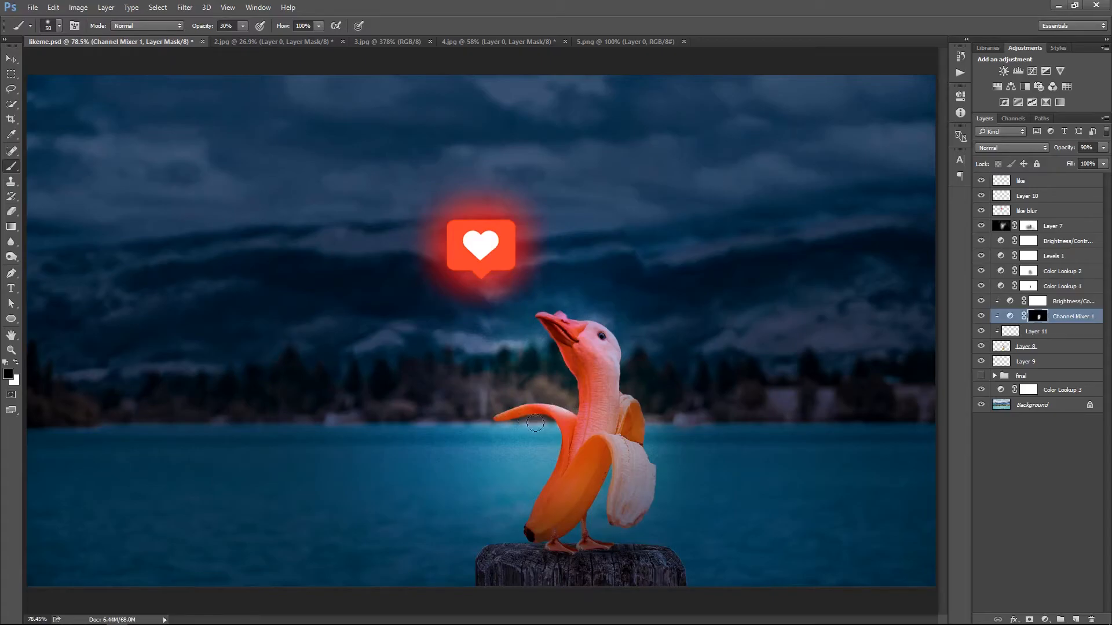
left_click_drag(567, 438, 524, 403)
key("x")
Paint white at 12% brush opacity on the Channel Mixer 1 mask to strengthen the red light on the goose's neck and head
key("x")
left_click(242, 25)
left_click(517, 264)
key("x")
mouse_move(569, 386)
left_mouse_down()
mouse_move(584, 340)
mouse_move(584, 446)
left_mouse_up()
key("z")
mouse_move(805, 355)
left_mouse_down()
mouse_move(643, 355)
mouse_move(658, 357)
left_mouse_up()
key("b")
mouse_move(568, 429)
left_mouse_down()
mouse_move(588, 370)
mouse_move(570, 435)
mouse_move(579, 427)
mouse_move(585, 450)
left_mouse_up()
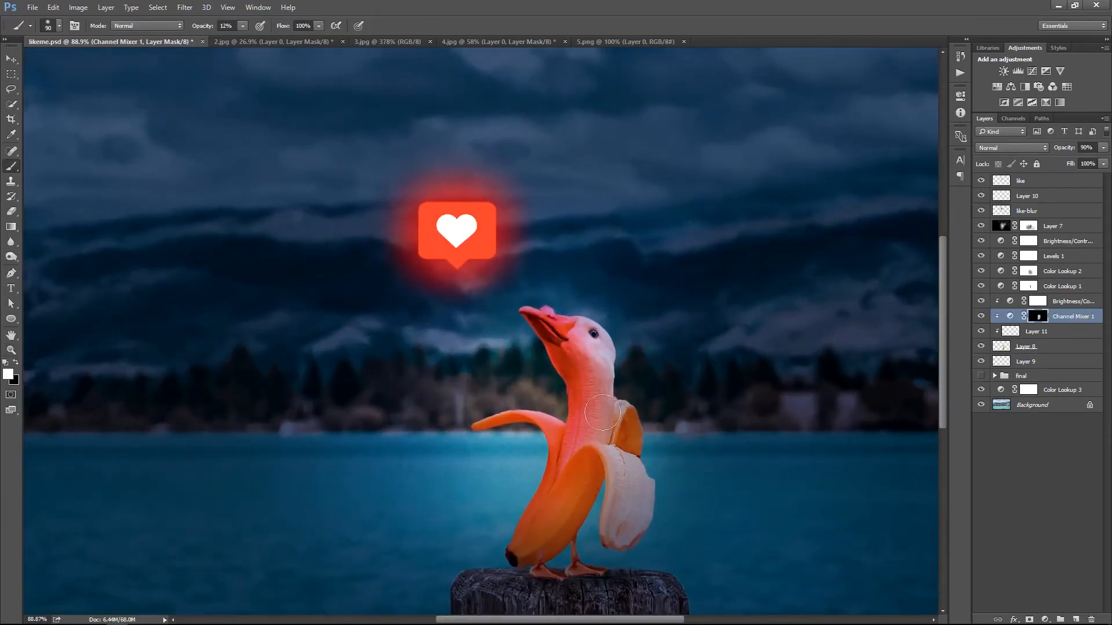
left_click_drag(578, 379, 541, 327)
key("ctrl+0")
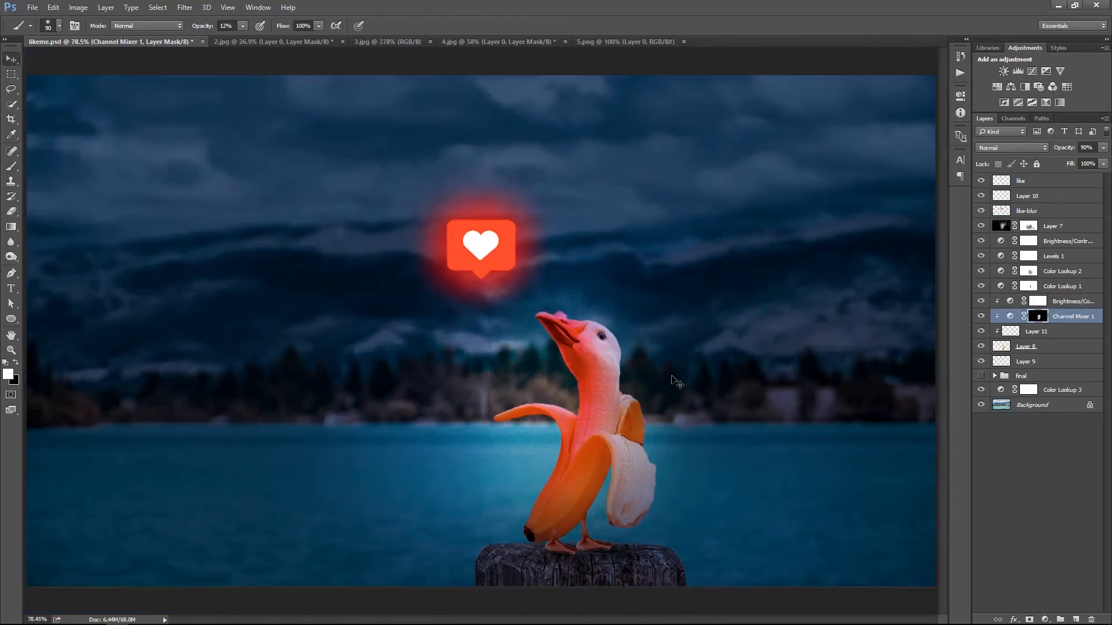
key("x")
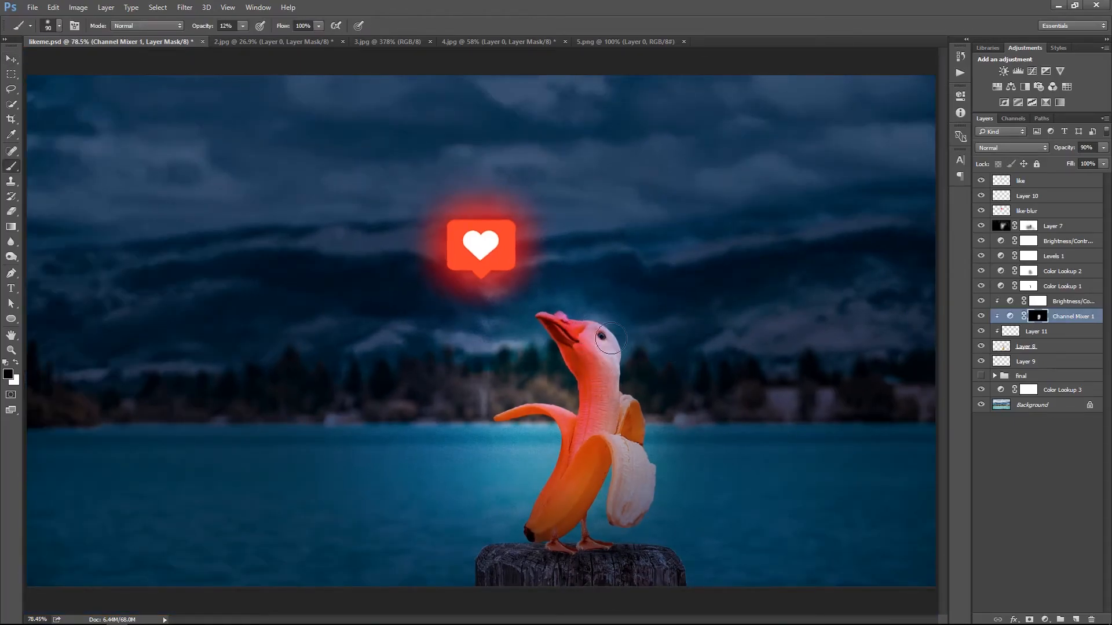
key("x")
right_click(660, 306)
left_click(678, 317)
scroll(685, 330, "down", 2)
right_click(630, 356)
left_click(645, 364)
Save the likeme.psd document
key("v")
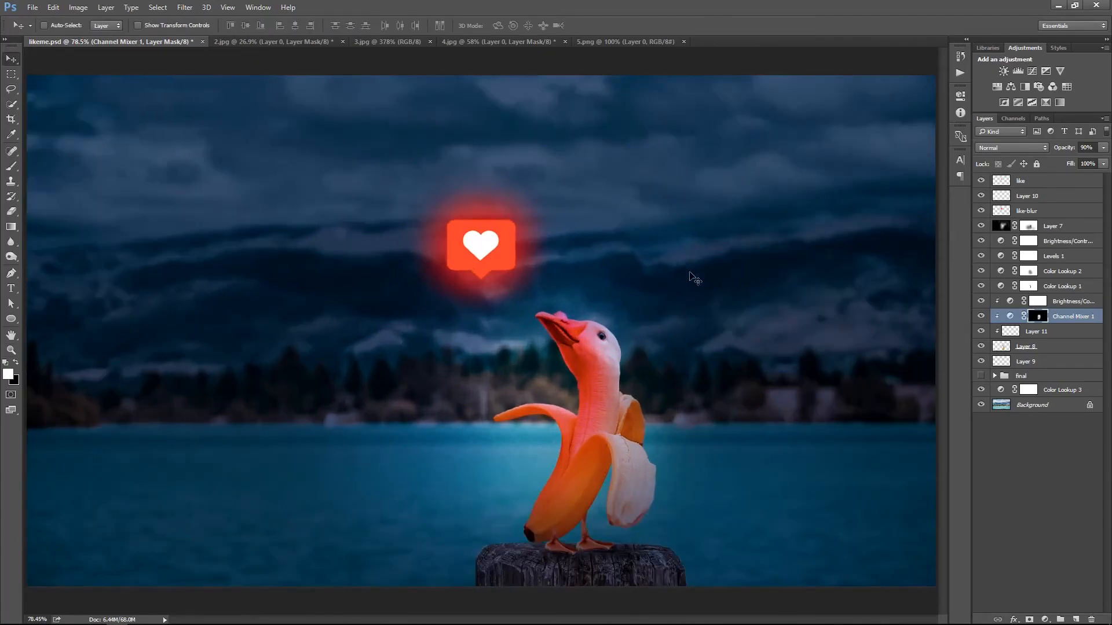
key("ctrl+s")
scroll(695, 347, "down", 2)
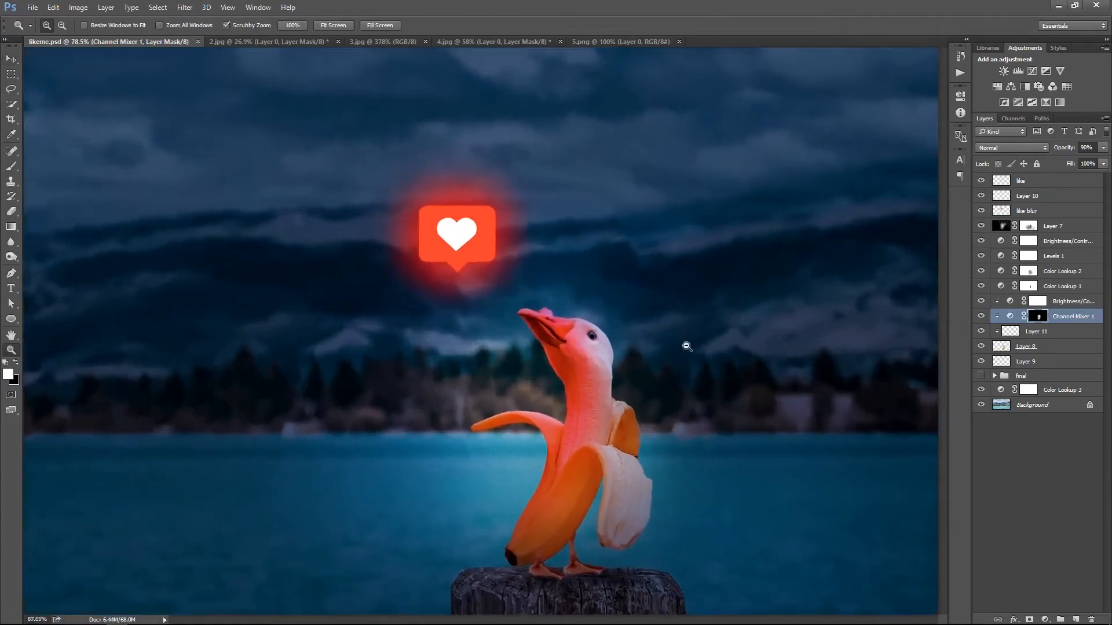
right_click(585, 307)
left_click(624, 313)
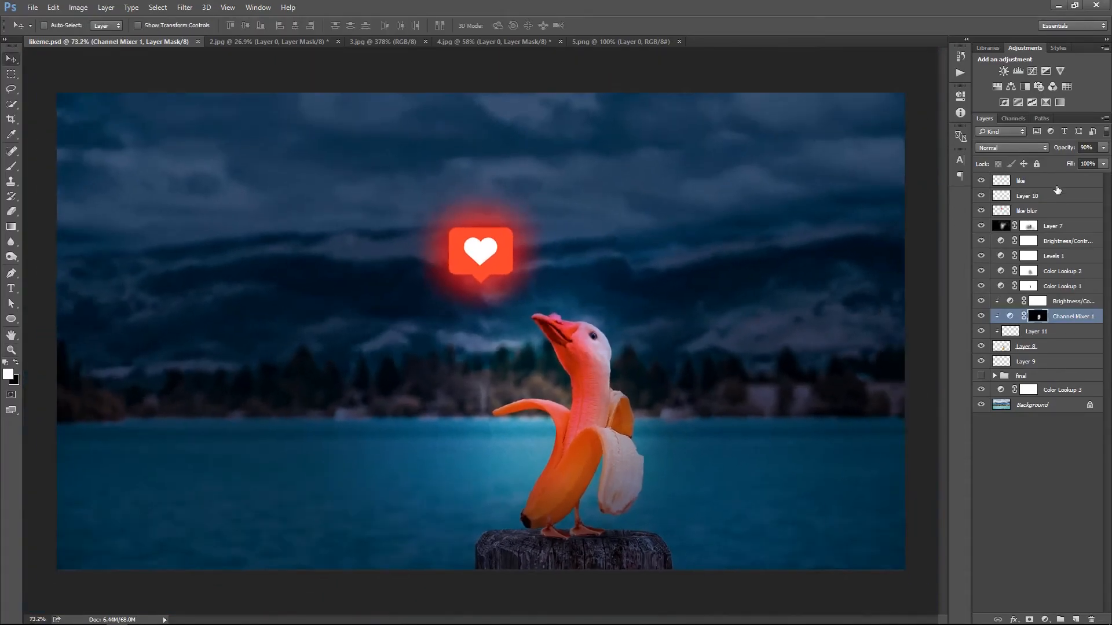
Compare the color adjustment layers by toggling their visibility, and set the Color Lookup 1 layer's opacity to 50%
left_click(1056, 184)
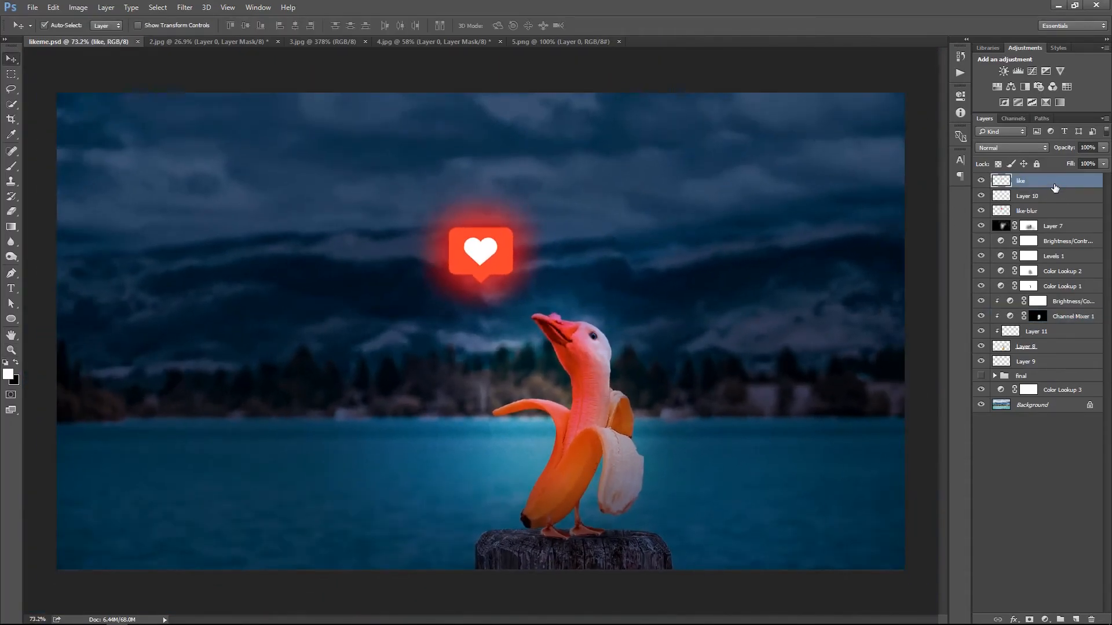
left_click(980, 242)
left_click(981, 257)
left_click(980, 272)
left_click(981, 272)
left_click(980, 287)
left_click(980, 286)
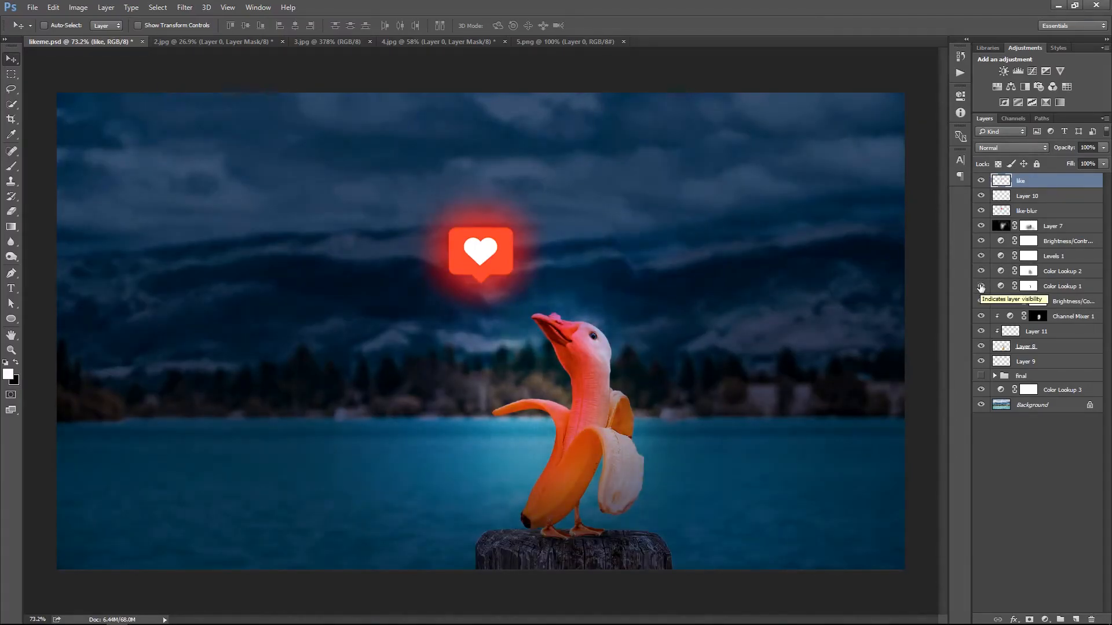
left_click(1053, 286)
key("5")
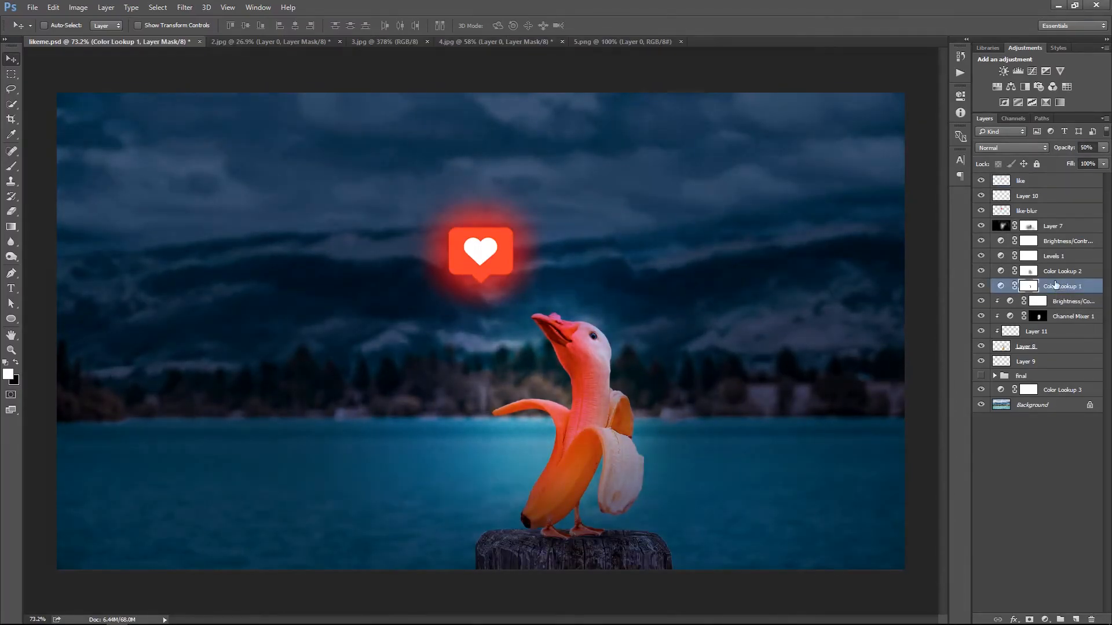
Stamp all visible layers into a new layer above the like layer, duplicate it, and name the two layers final and filter
right_click(700, 240)
left_click(729, 248)
left_click(1049, 187)
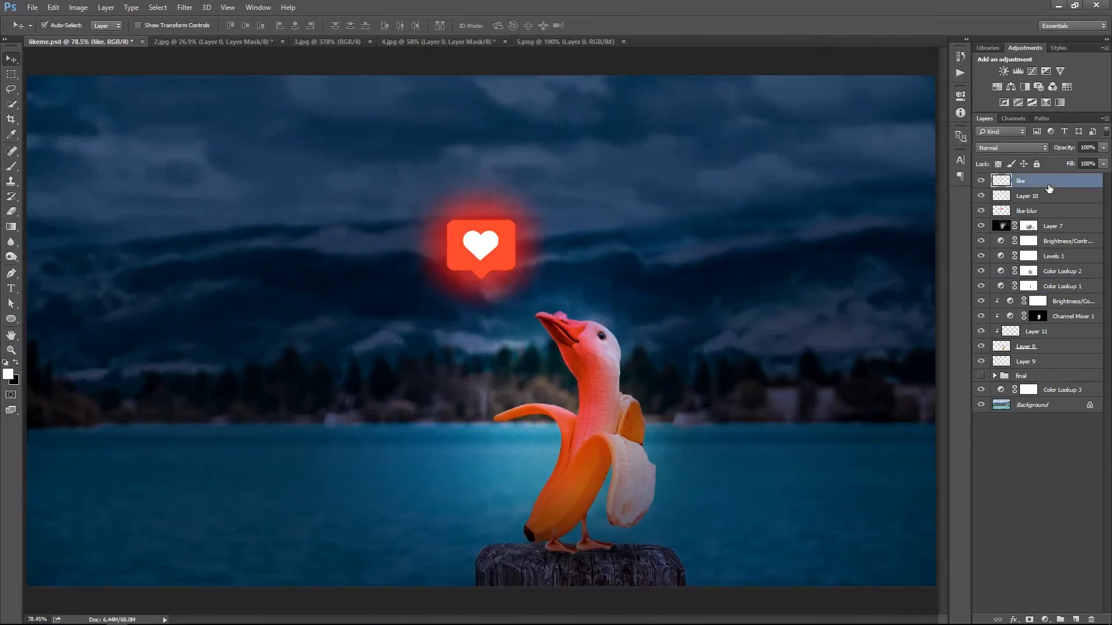
key("ctrl+alt+shift+e")
key("ctrl+j")
double_click(1027, 196)
type("final")
key("Return")
double_click(1033, 180)
type("filter")
key("Return")
Open the Camera Raw filter on the filter layer and set temperature to -3 and tint to +8
left_click(184, 7)
left_click(210, 74)
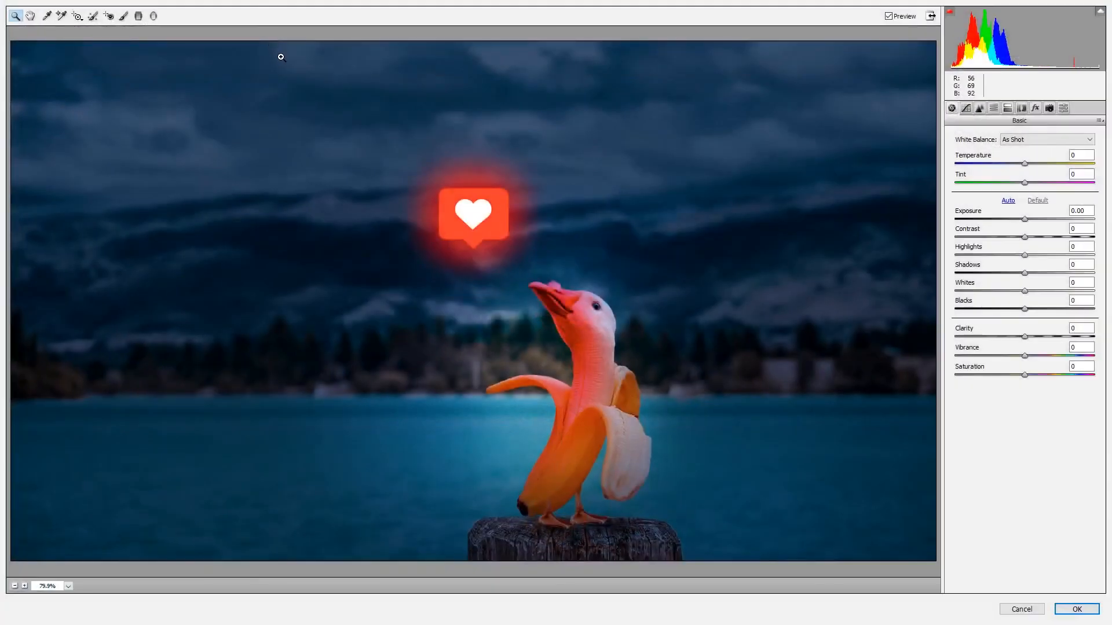
left_click(1031, 163)
mouse_move(1031, 166)
left_mouse_down()
mouse_move(1007, 184)
mouse_move(1030, 181)
left_mouse_up()
Set exposure +0.25, contrast +7, highlights +4, shadows -8, whites +31, blacks -14, clarity +15, vibrance +7 and saturation about +3
left_click_drag(1025, 220, 1006, 310)
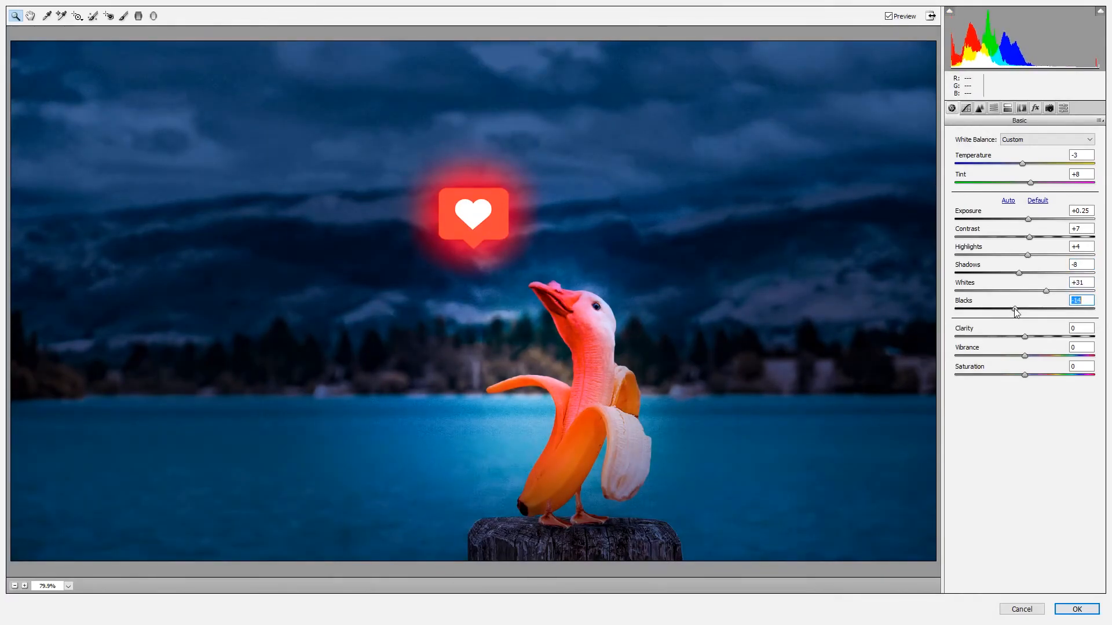
double_click(1043, 337)
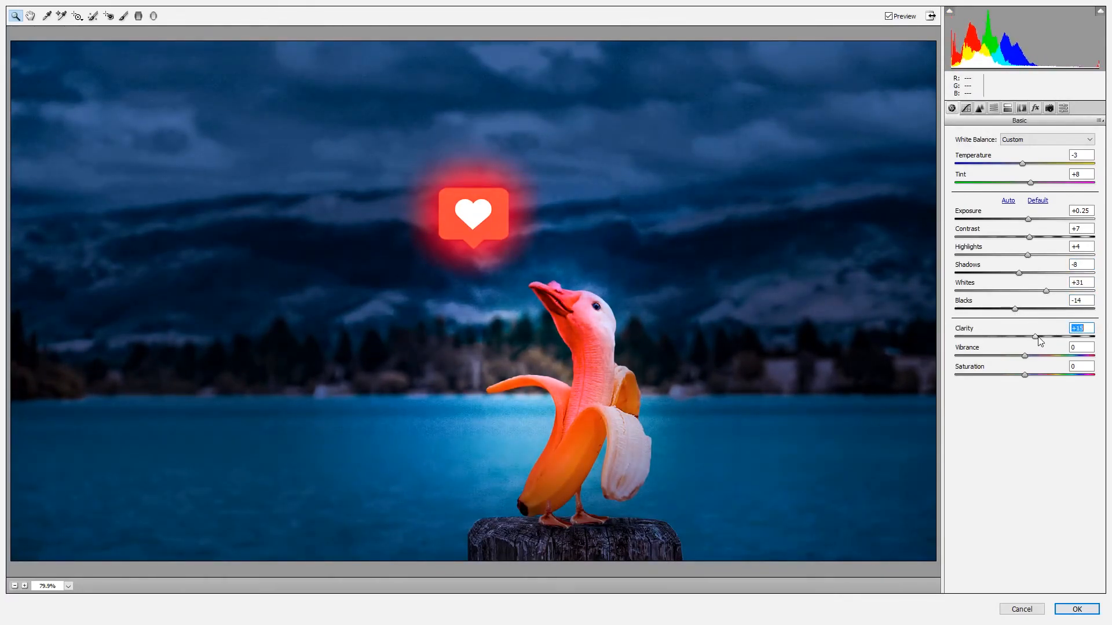
left_click_drag(1024, 355, 1028, 375)
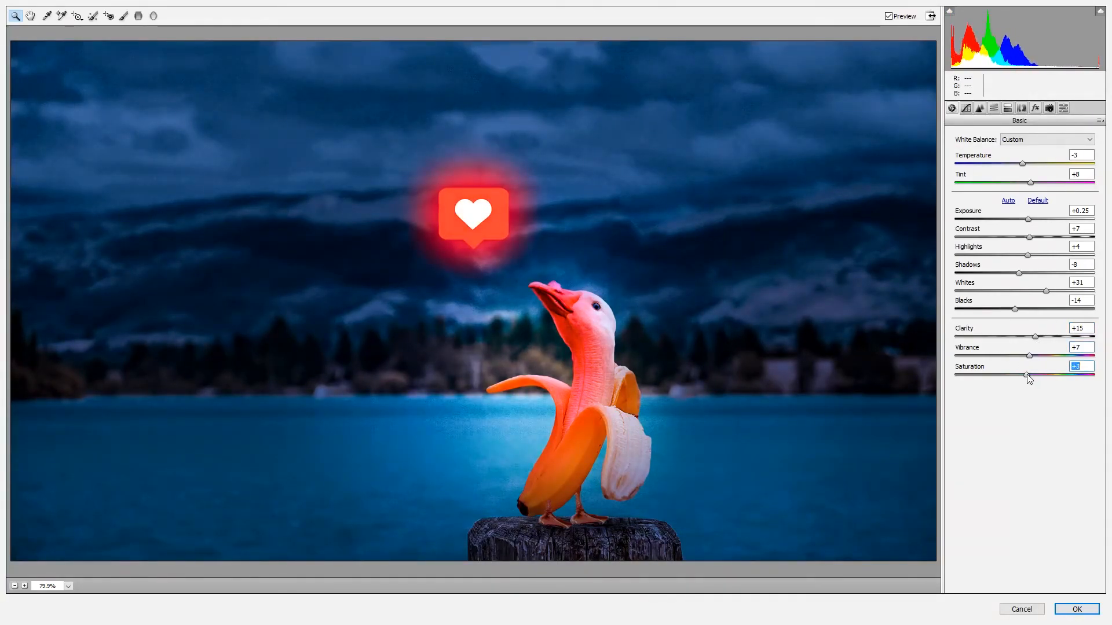
Set the parametric tone curve's highlights to +8 and lights to +11, and fine-tune its darks and shadows
left_click(965, 108)
left_click_drag(1025, 317, 1036, 337)
left_click(951, 108)
left_click(1035, 337)
left_click(979, 108)
left_click(965, 107)
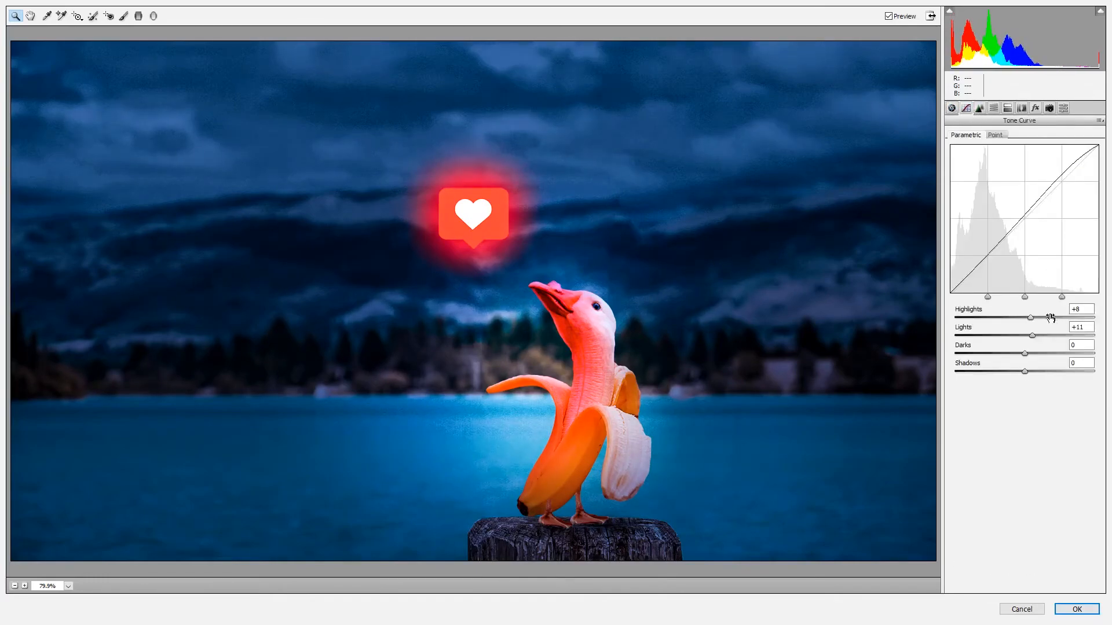
mouse_move(1024, 354)
left_mouse_down()
mouse_move(1011, 355)
mouse_move(1021, 354)
mouse_move(1014, 372)
mouse_move(1031, 373)
left_mouse_up()
Set the sharpening amount to 106 and the luminance noise reduction to about 31
left_click(979, 108)
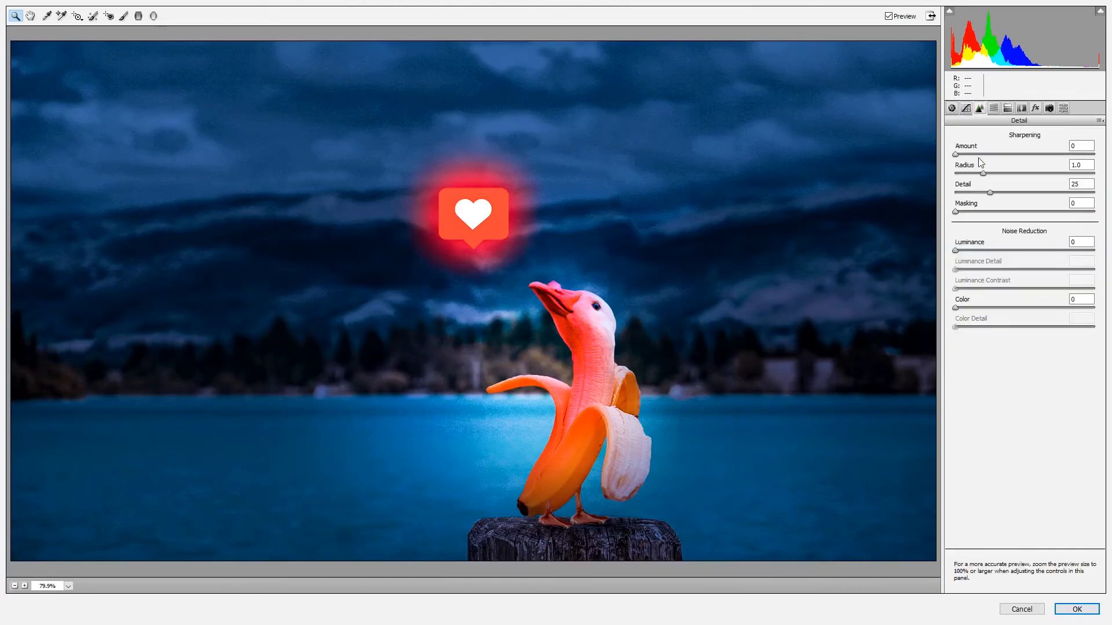
left_click_drag(1009, 155, 1053, 155)
left_click_drag(955, 251, 1000, 258)
left_click_drag(1086, 253, 999, 253)
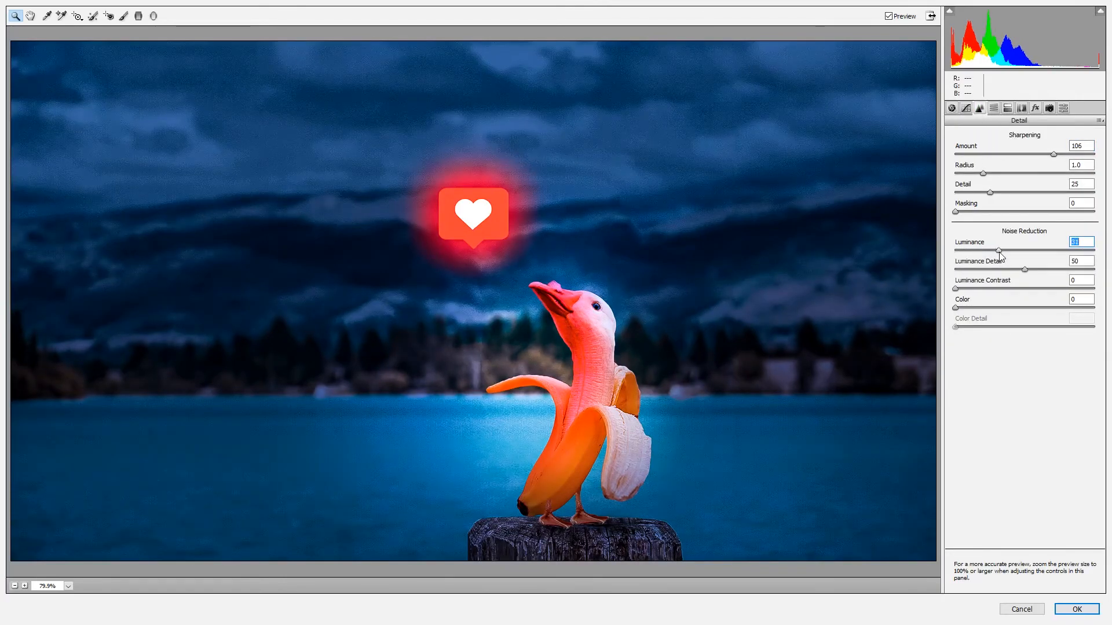
Shift the HSL hues to oranges -3, yellows -2, aquas +90 and blues about -15
left_click(993, 108)
key("Tab")
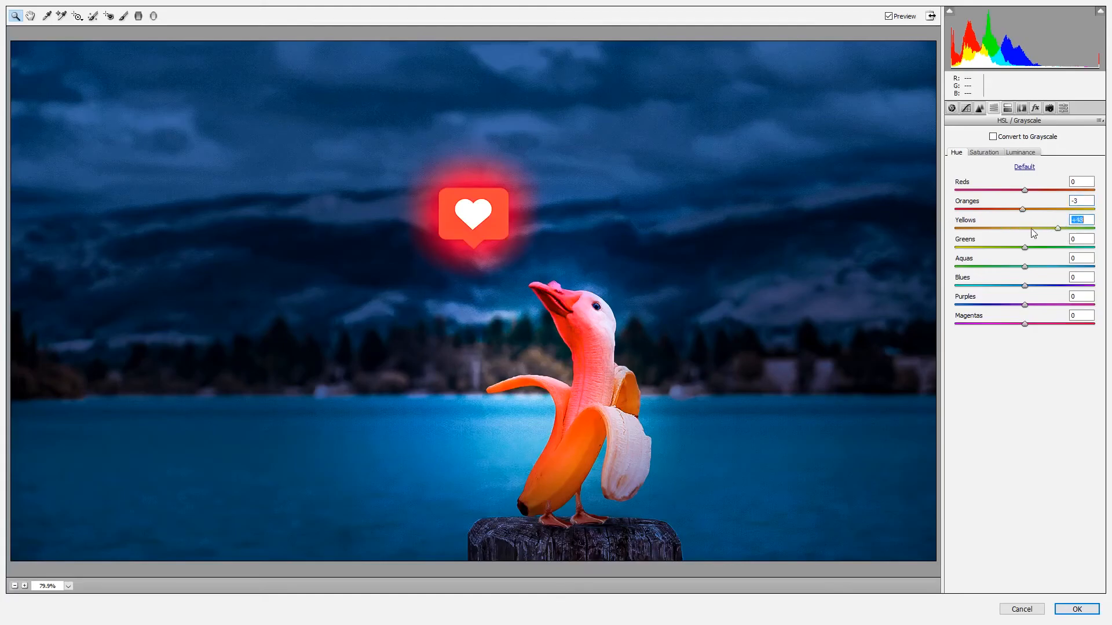
left_click_drag(992, 265, 1087, 266)
mouse_move(1024, 285)
left_mouse_down()
mouse_move(1074, 285)
mouse_move(1013, 291)
left_mouse_up()
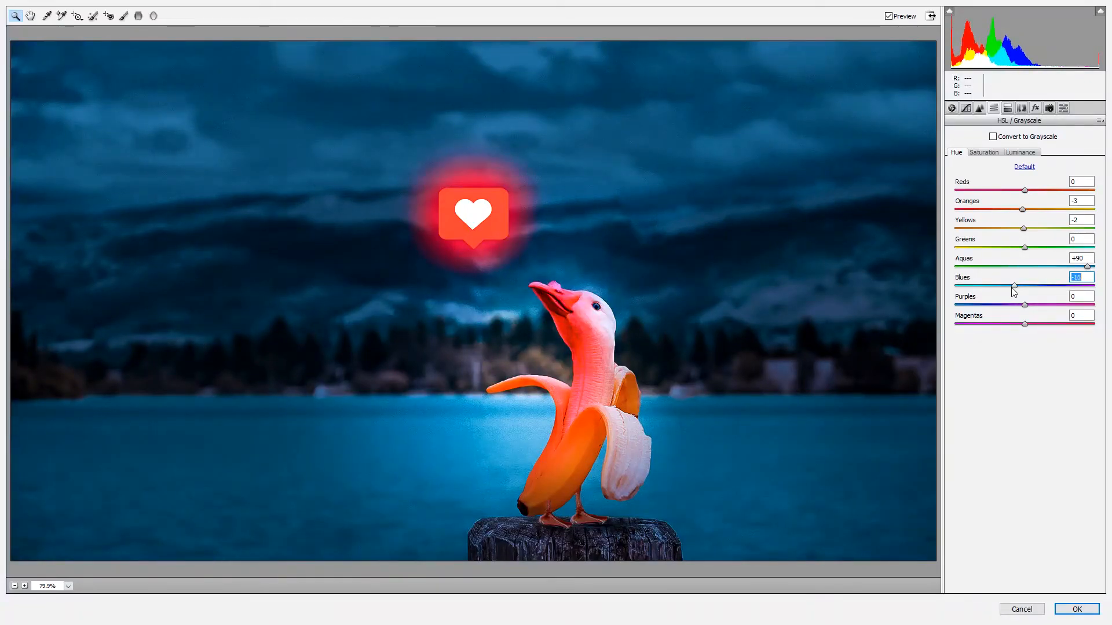
Set the HSL saturation to reds -7 and aquas +38, and lower the blues' saturation slightly
left_click(984, 153)
left_click_drag(1013, 195, 1028, 196)
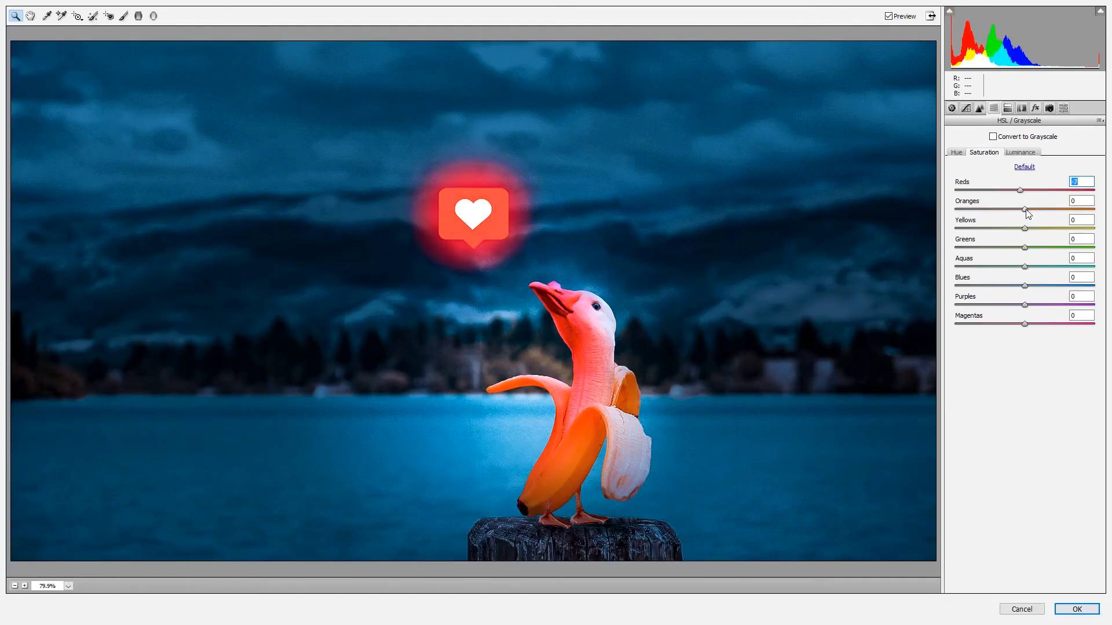
left_click_drag(1022, 211, 1056, 214)
left_click_drag(1033, 267, 1021, 287)
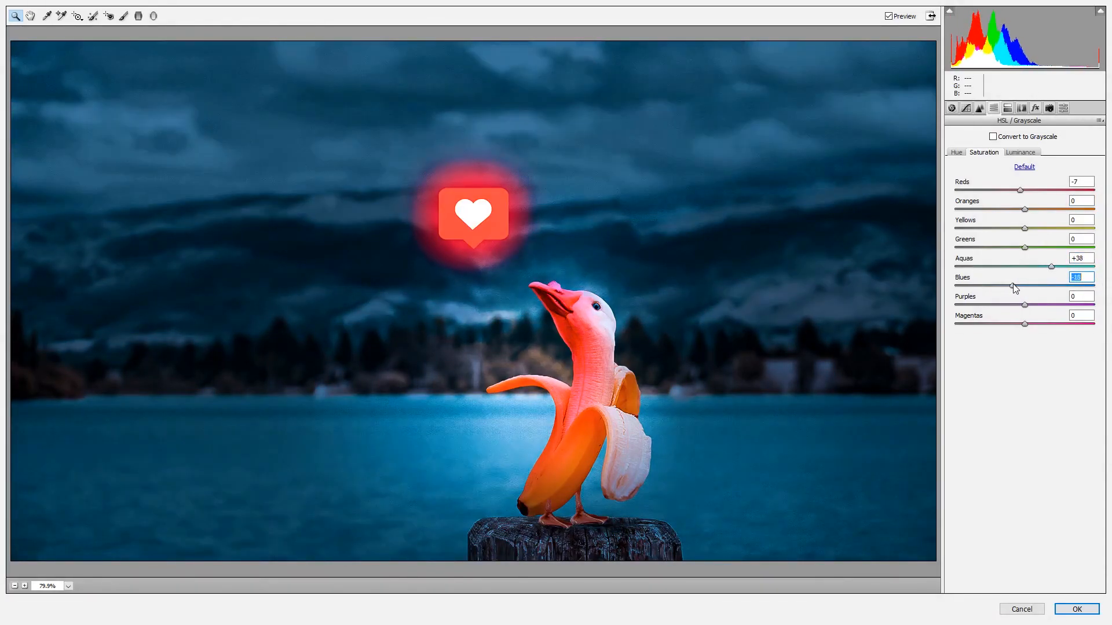
Split-tone the highlights with hue 42 and saturation 14, the shadows with hue about 15 and saturation 3, and apply the Camera Raw filter
left_click(1007, 109)
mouse_move(959, 174)
left_mouse_down()
mouse_move(992, 176)
mouse_move(961, 176)
mouse_move(996, 162)
mouse_move(975, 166)
left_mouse_up()
mouse_move(956, 262)
left_mouse_down()
mouse_move(1055, 262)
mouse_move(959, 263)
left_mouse_up()
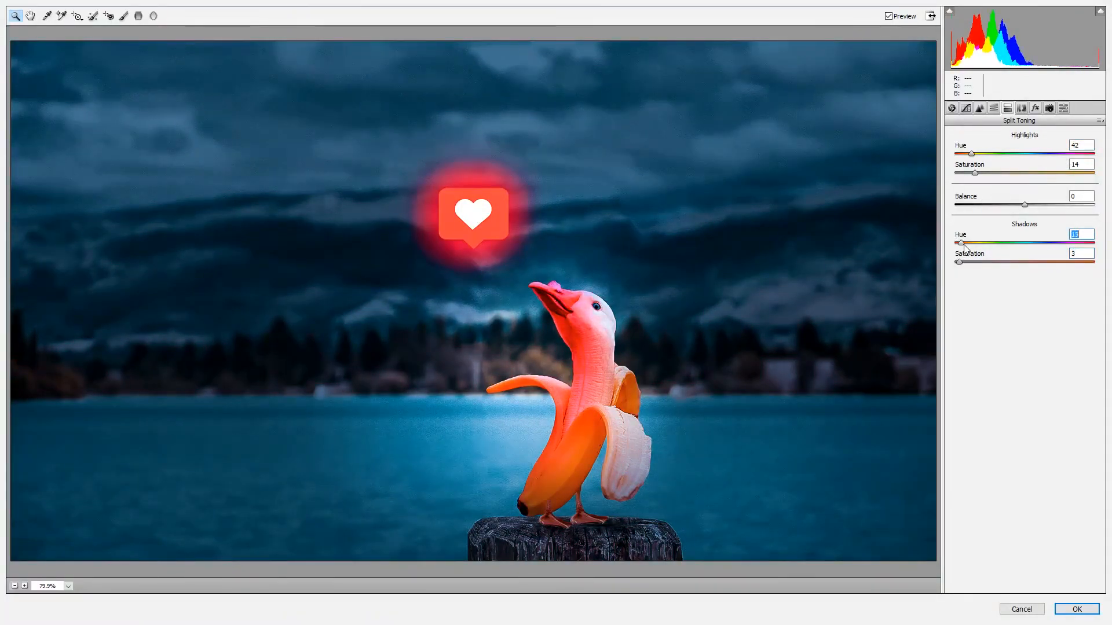
left_click(1076, 609)
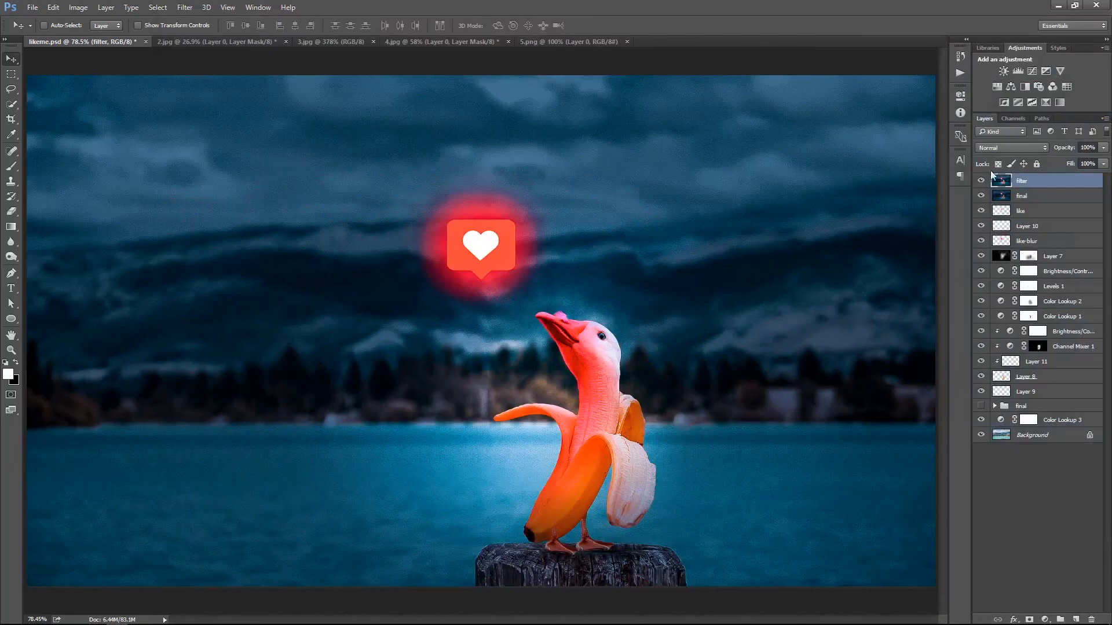
Add a mask to the filter layer and paint black at brush size 500 and 100% opacity over the heart icon's glow
left_click(979, 181)
left_click(980, 181)
left_click(1028, 619)
key("b")
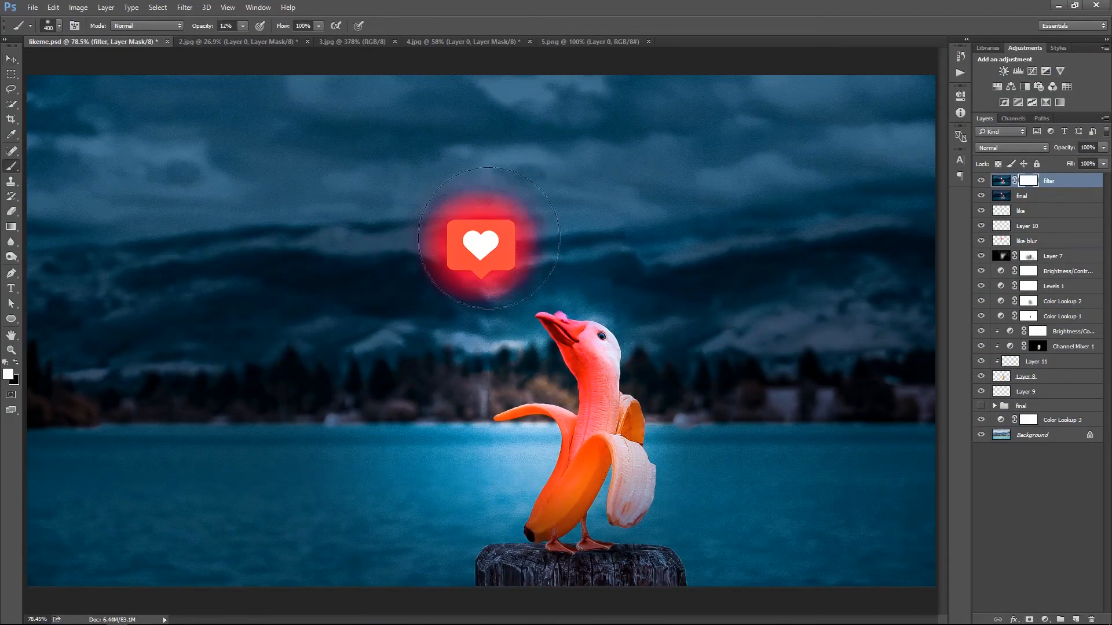
key("bracketright")
key("bracketright")
key("x")
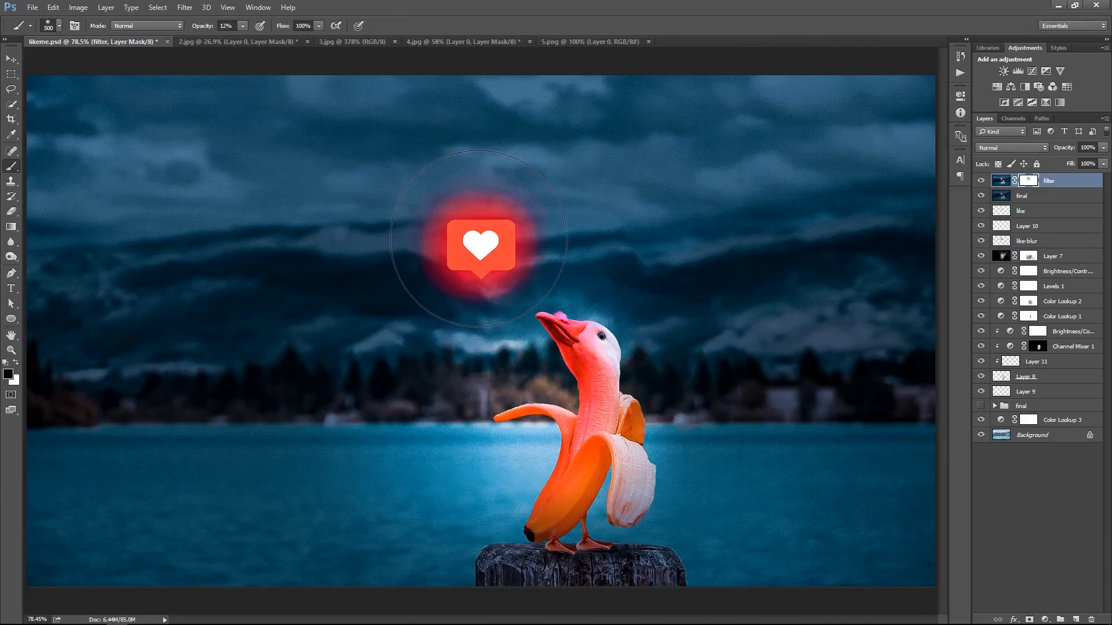
left_click(242, 26)
left_click_drag(258, 42, 307, 46)
left_click(465, 240)
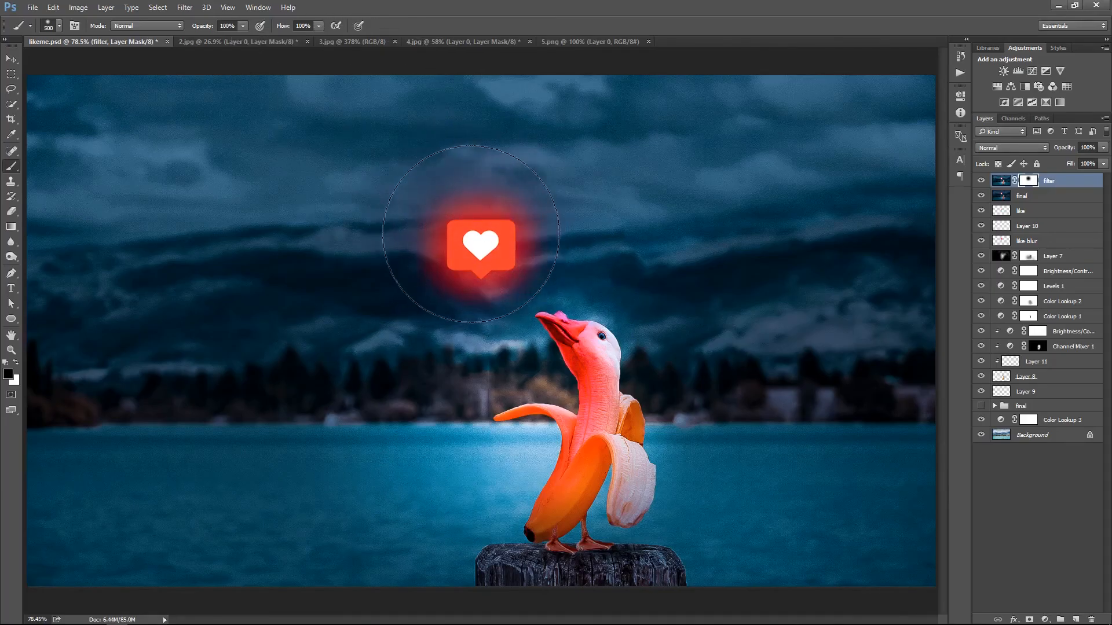
Paint black on the filter layer's mask across the sky, trees and water, leaving the filter effect on the creature
mouse_move(529, 168)
left_mouse_down()
mouse_move(618, 212)
mouse_move(819, 199)
mouse_move(380, 137)
mouse_move(106, 162)
mouse_move(98, 212)
mouse_move(206, 494)
mouse_move(473, 575)
mouse_move(487, 561)
mouse_move(641, 589)
mouse_move(805, 537)
mouse_move(927, 412)
mouse_move(925, 538)
mouse_move(761, 419)
mouse_move(782, 289)
mouse_move(703, 178)
mouse_move(625, 212)
mouse_move(295, 177)
mouse_move(401, 408)
mouse_move(460, 410)
mouse_move(346, 491)
mouse_move(459, 436)
mouse_move(661, 428)
left_mouse_up()
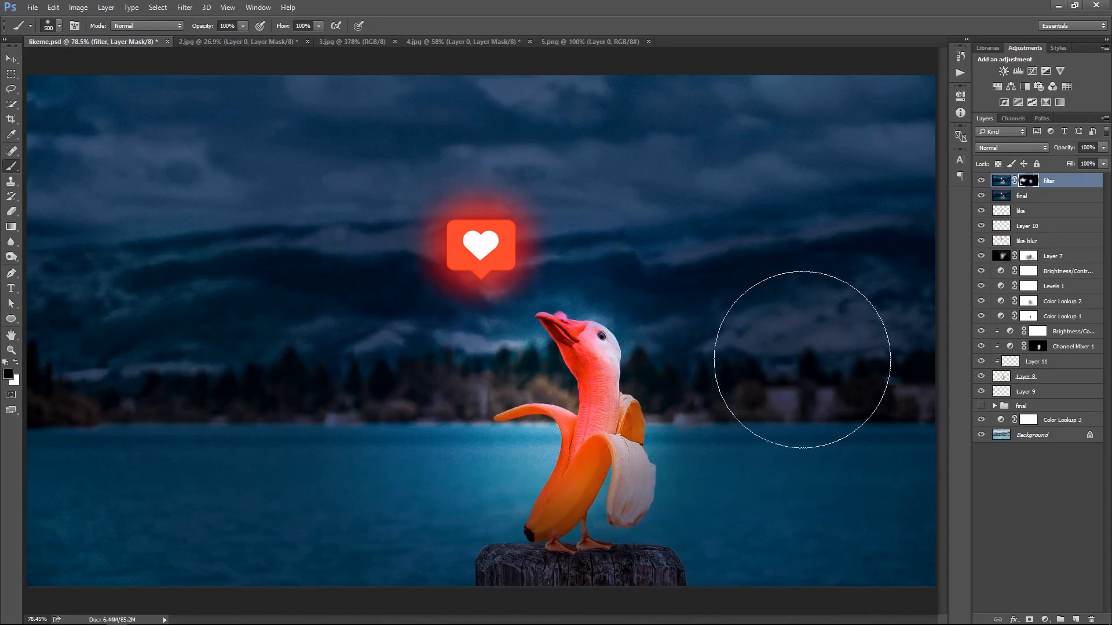
key("bracketleft")
key("bracketleft")
key("bracketleft")
key("bracketleft")
key("bracketleft")
key("bracketleft")
key("bracketleft")
key("bracketleft")
key("bracketleft")
key("bracketleft")
key("x")
Save the finished composite in likeme.psd
right_click(623, 350)
left_click(639, 357)
key("v")
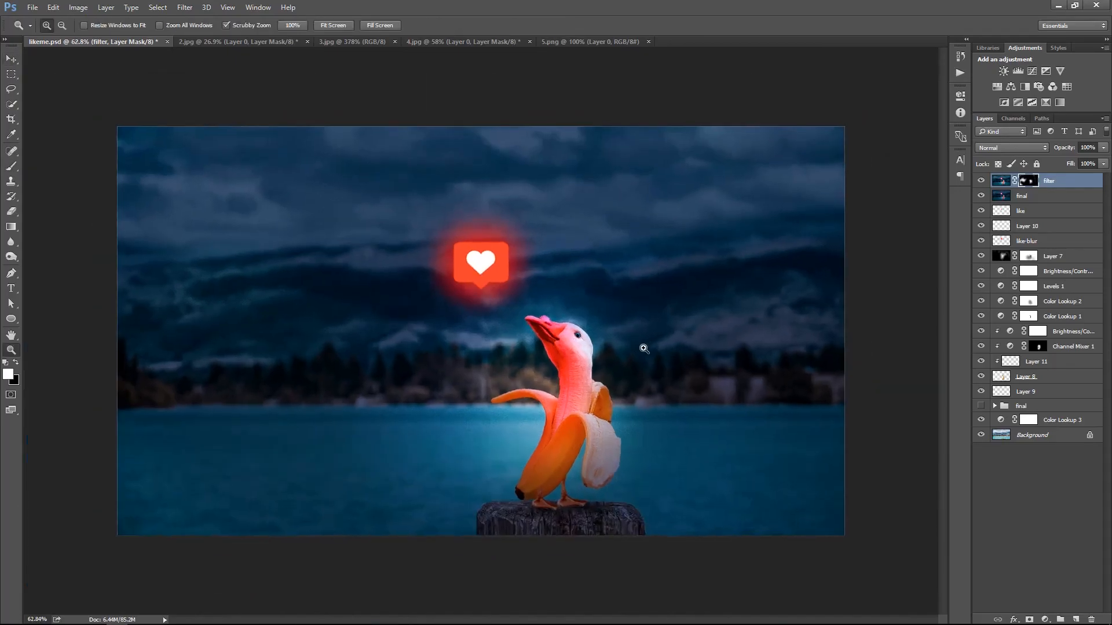
key("ctrl+s")
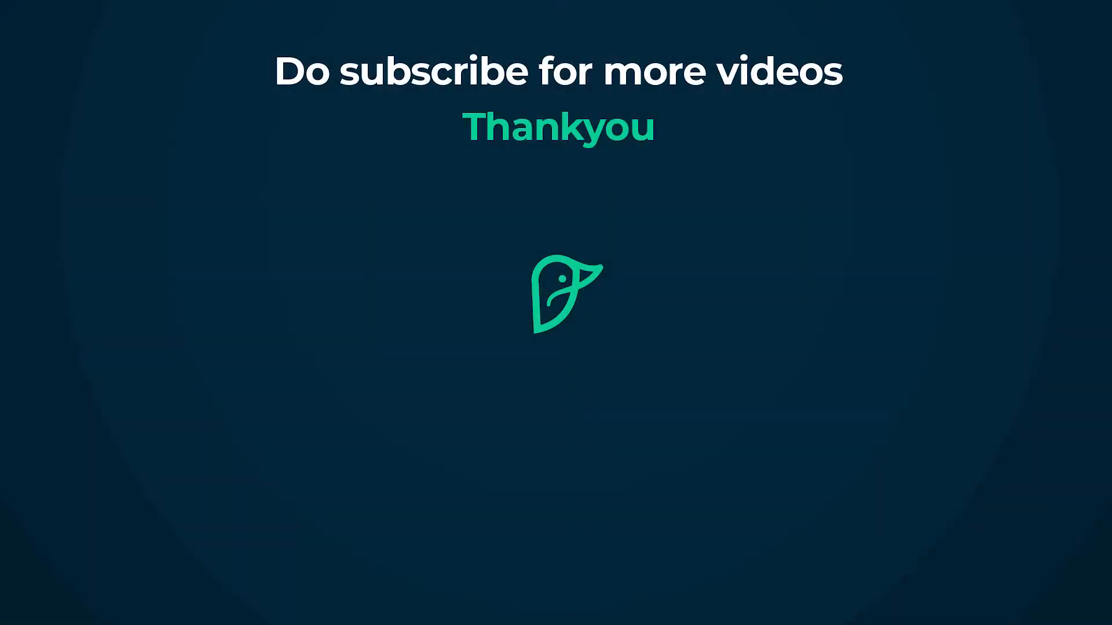